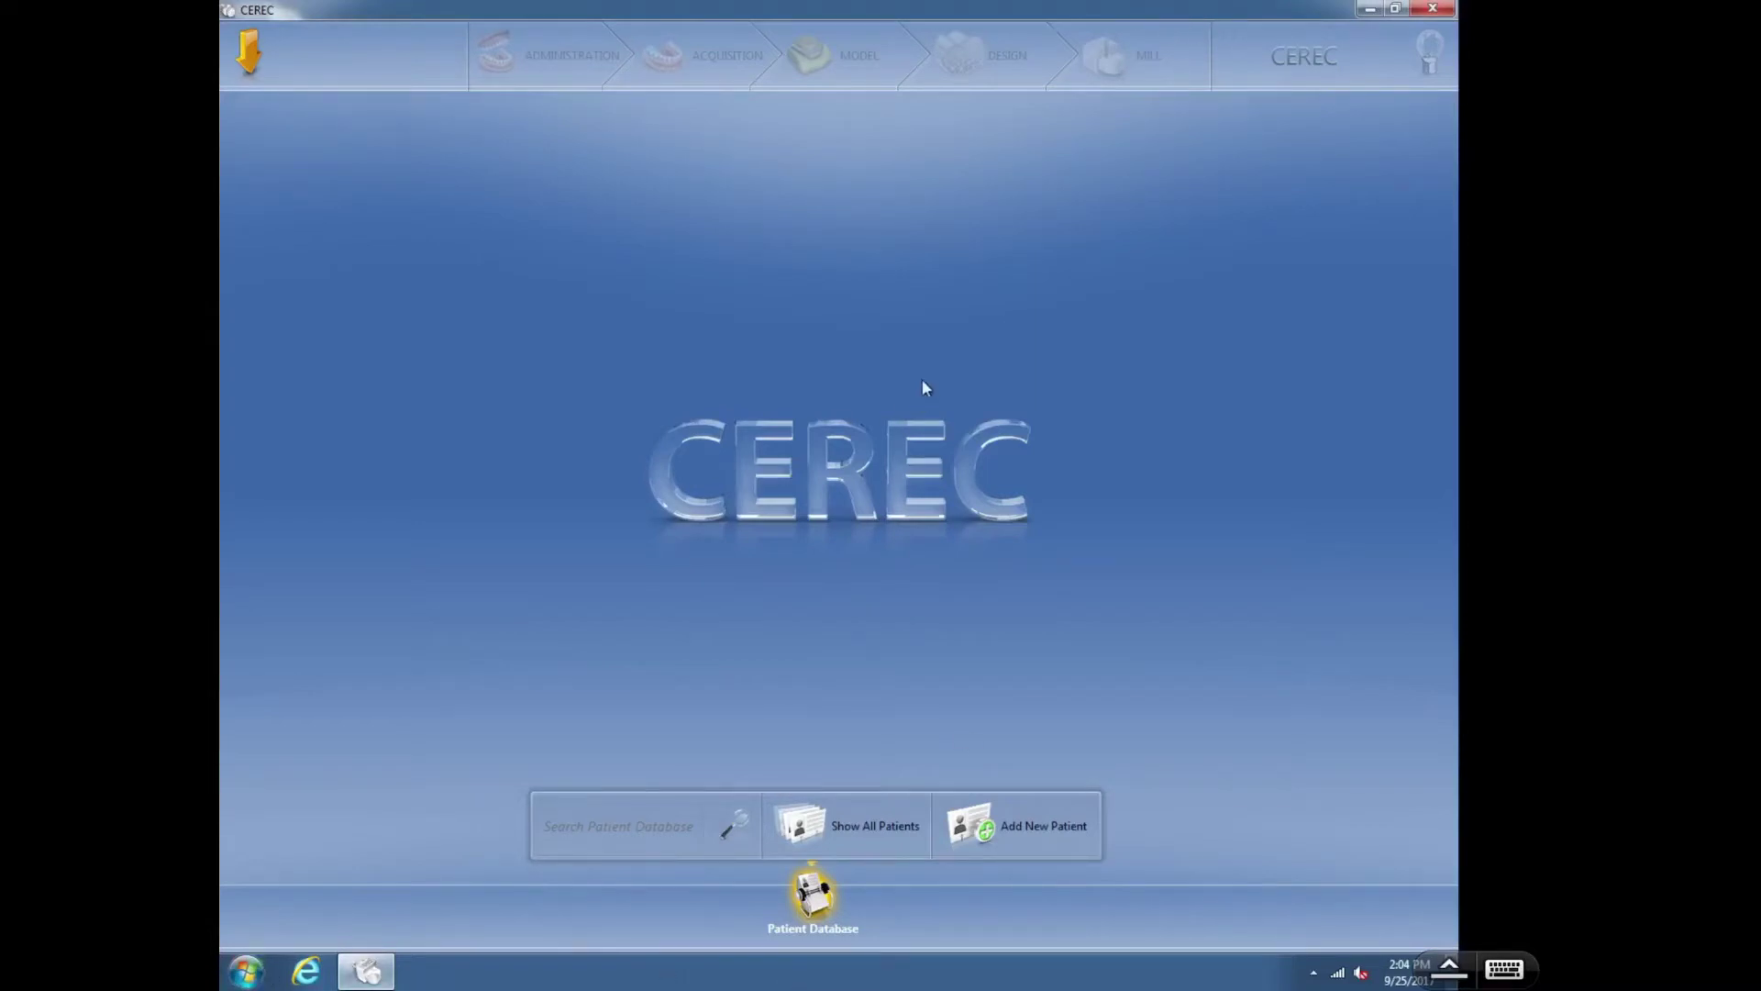
- Restore, move and re-maximize the CEREC window back to full screen
left_click(1394, 11)
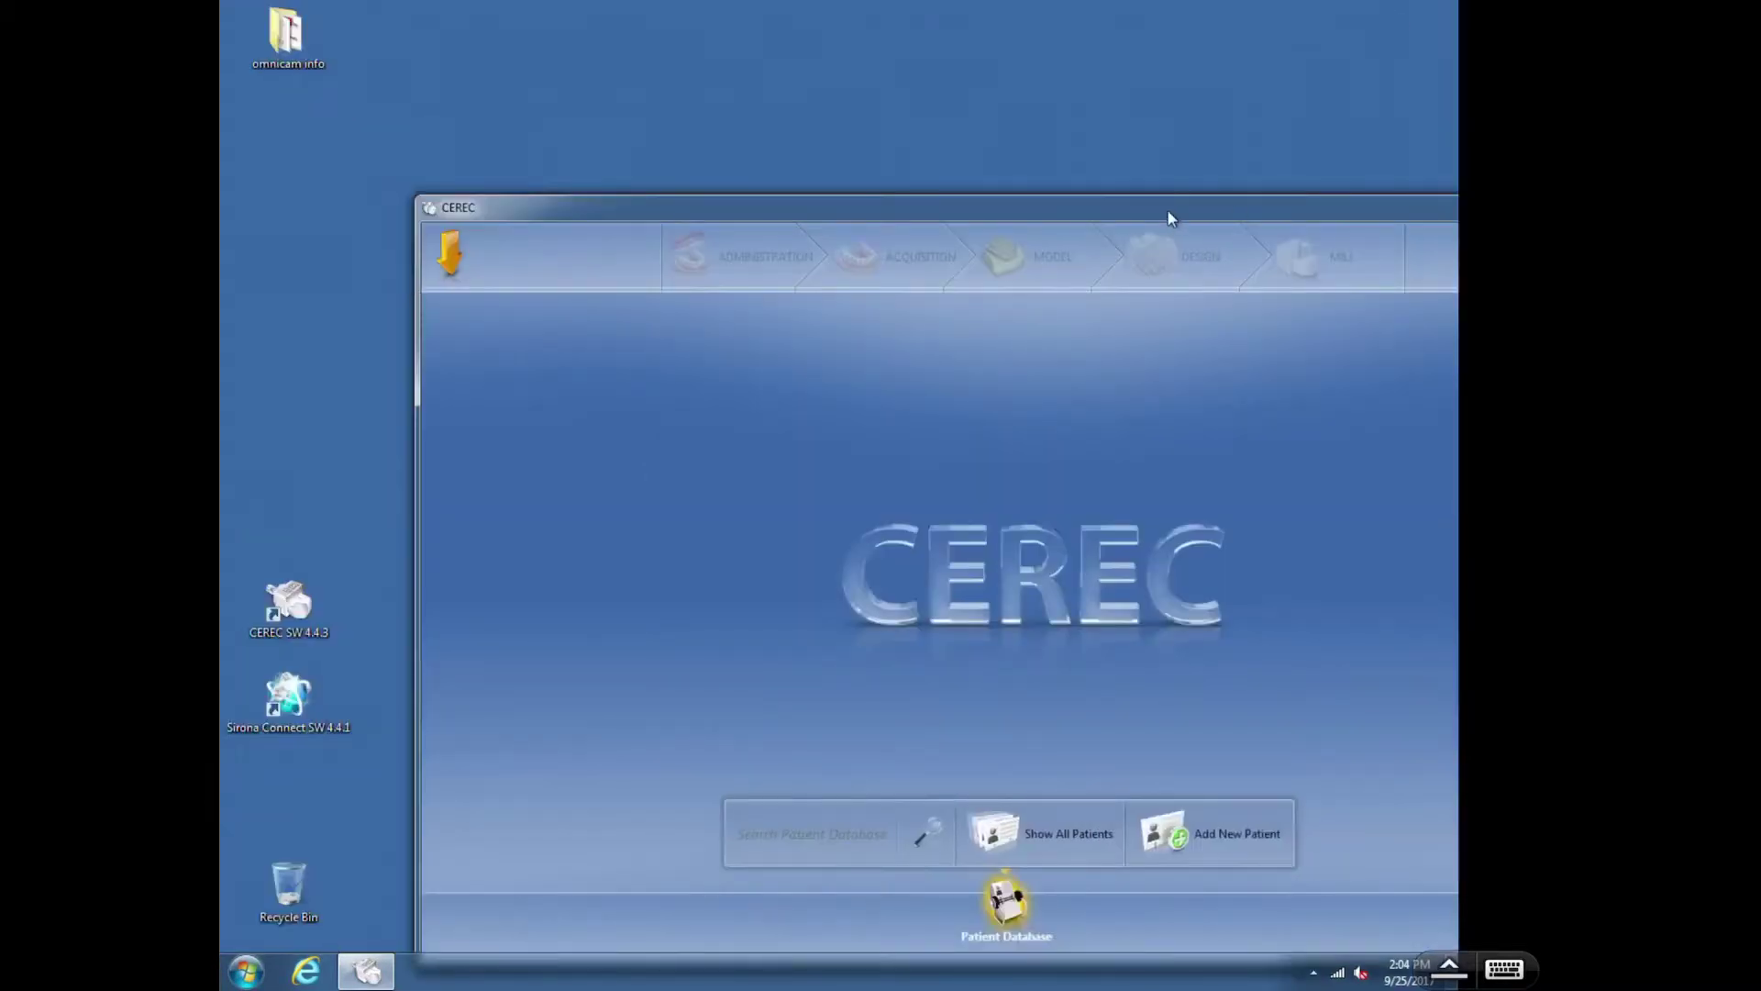
left_click_drag(1171, 216, 977, 128)
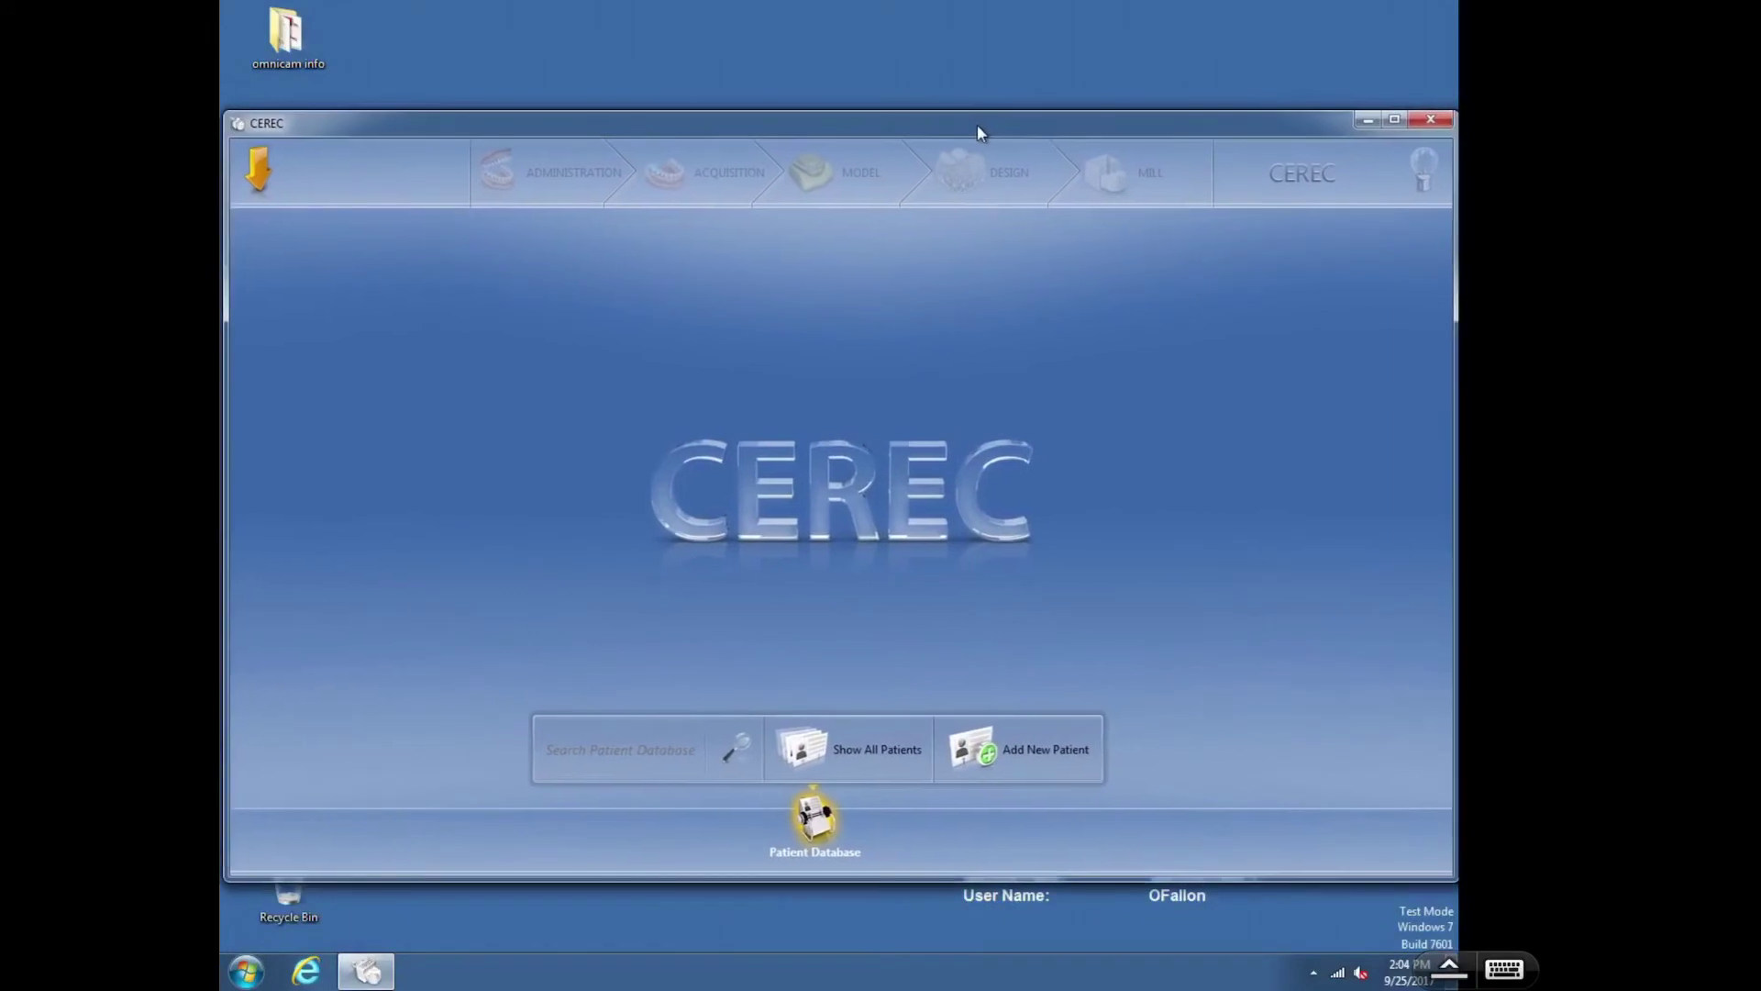
left_click(1392, 120)
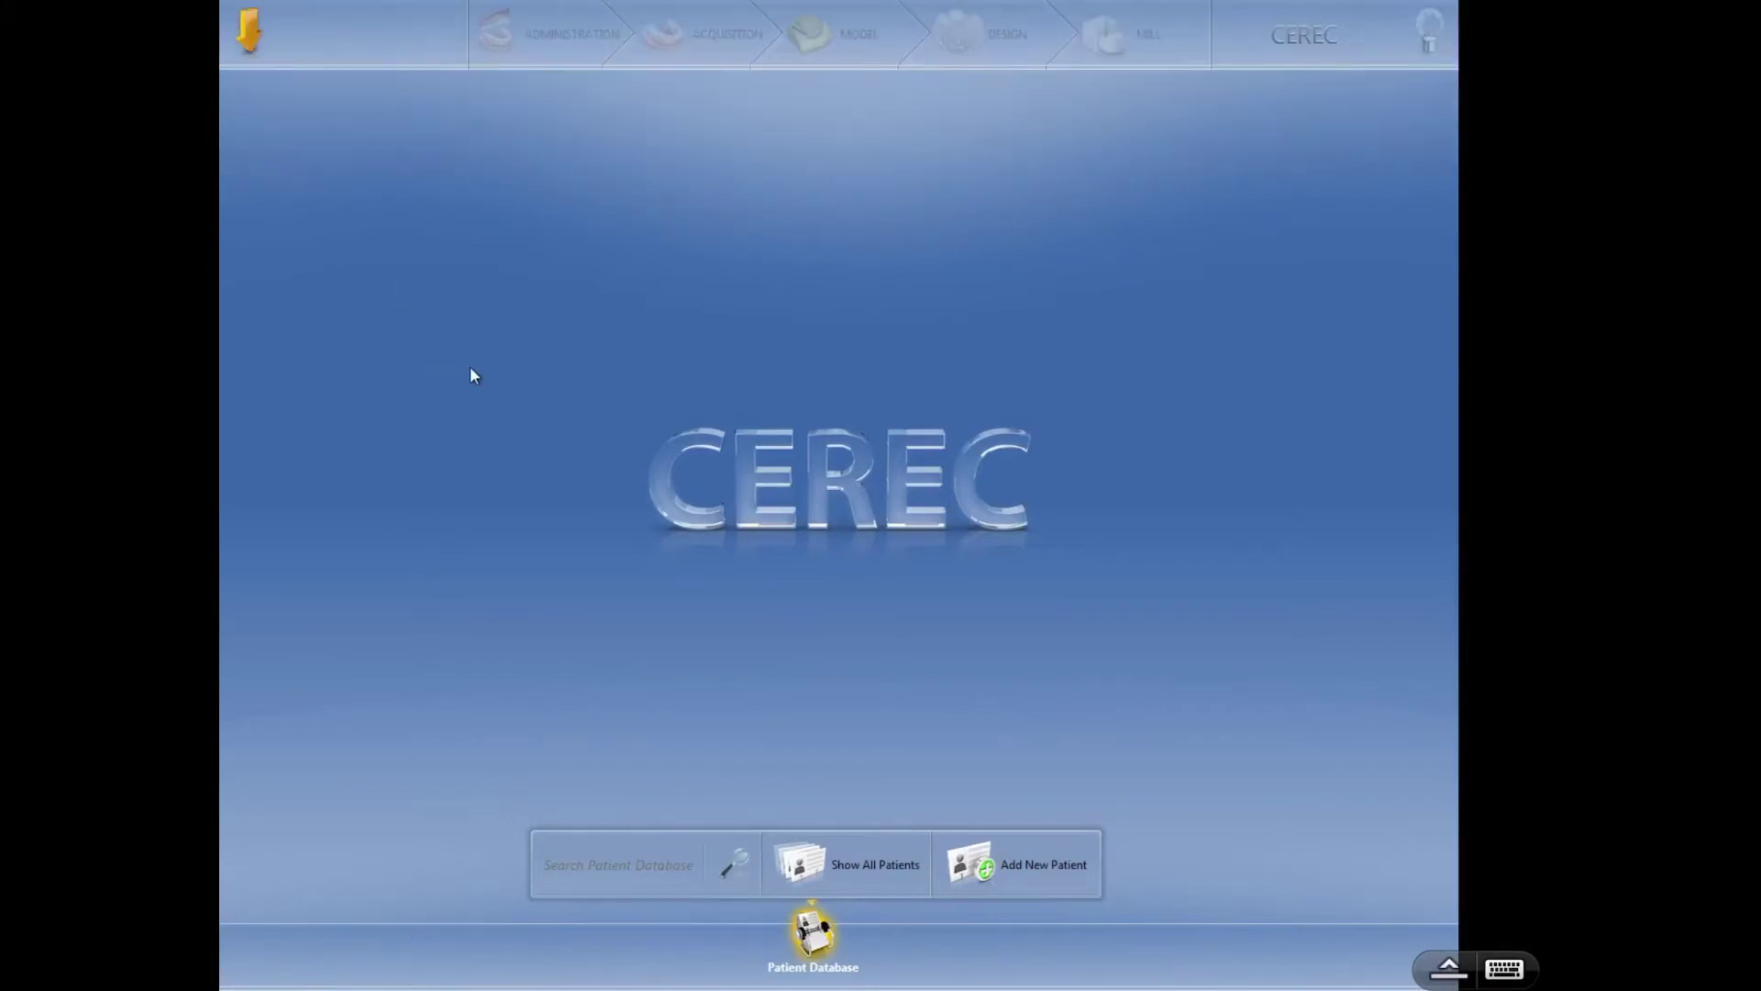
mouse_move(881, 3)
- Start a new patient and enter the patient's last and first name
left_click(1006, 864)
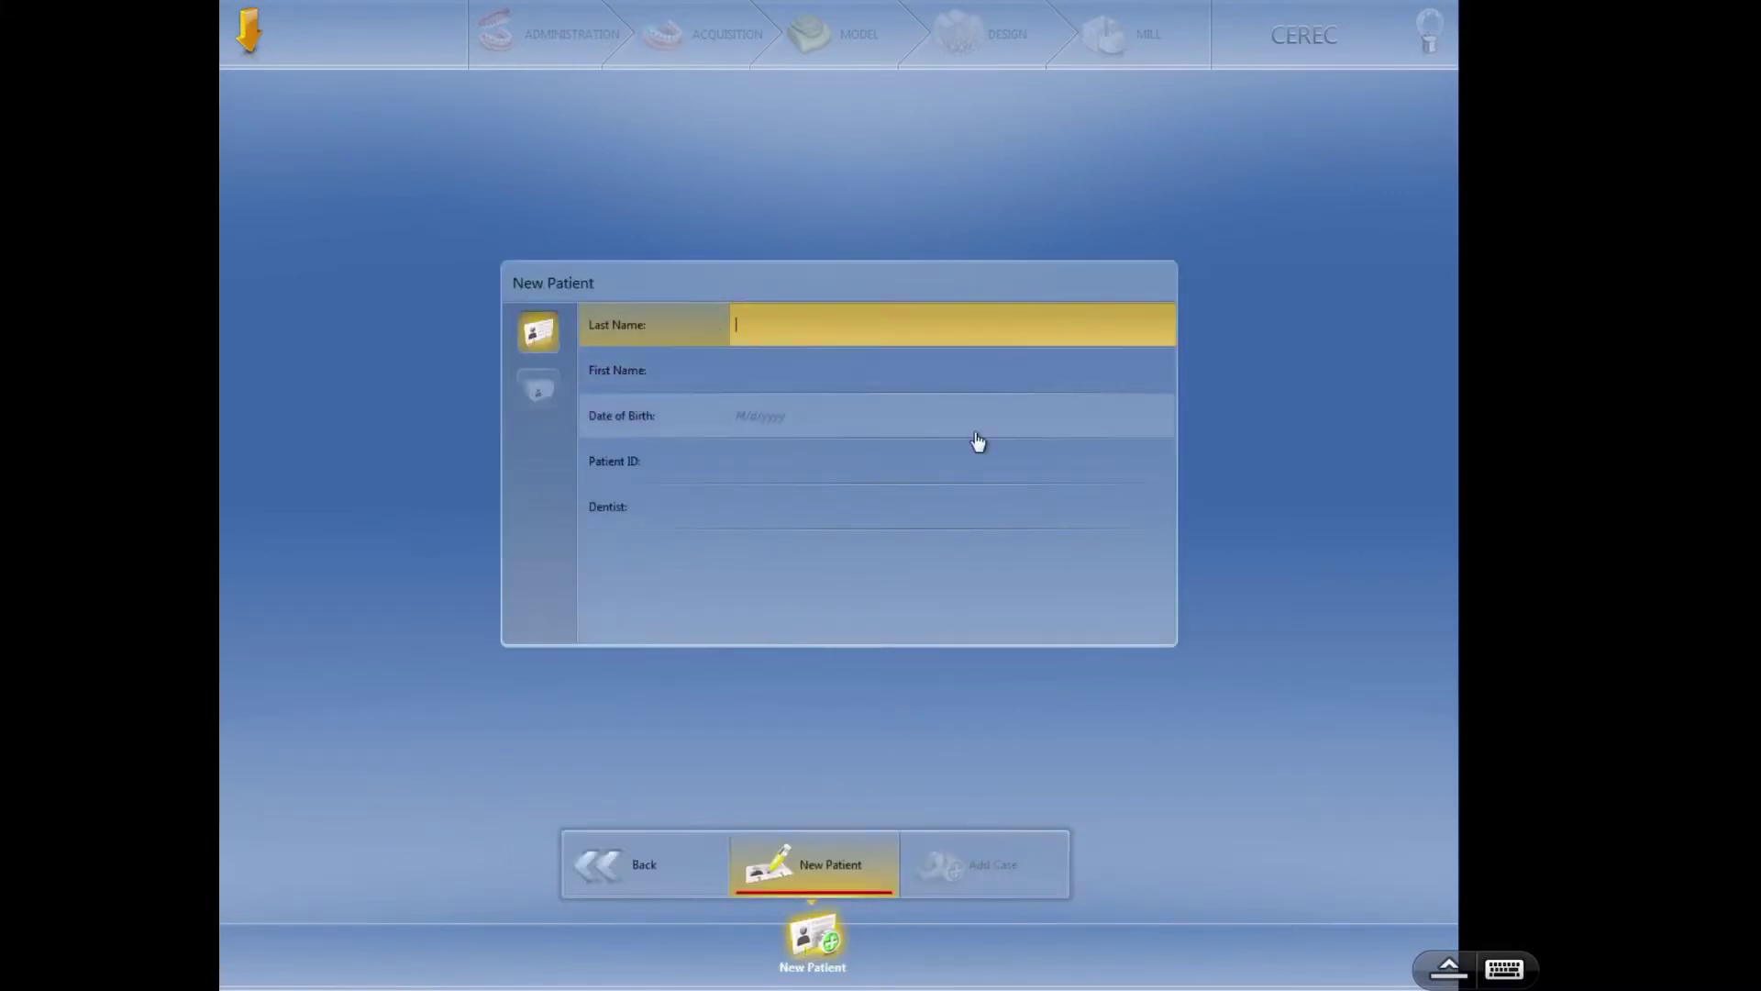
left_click(799, 370)
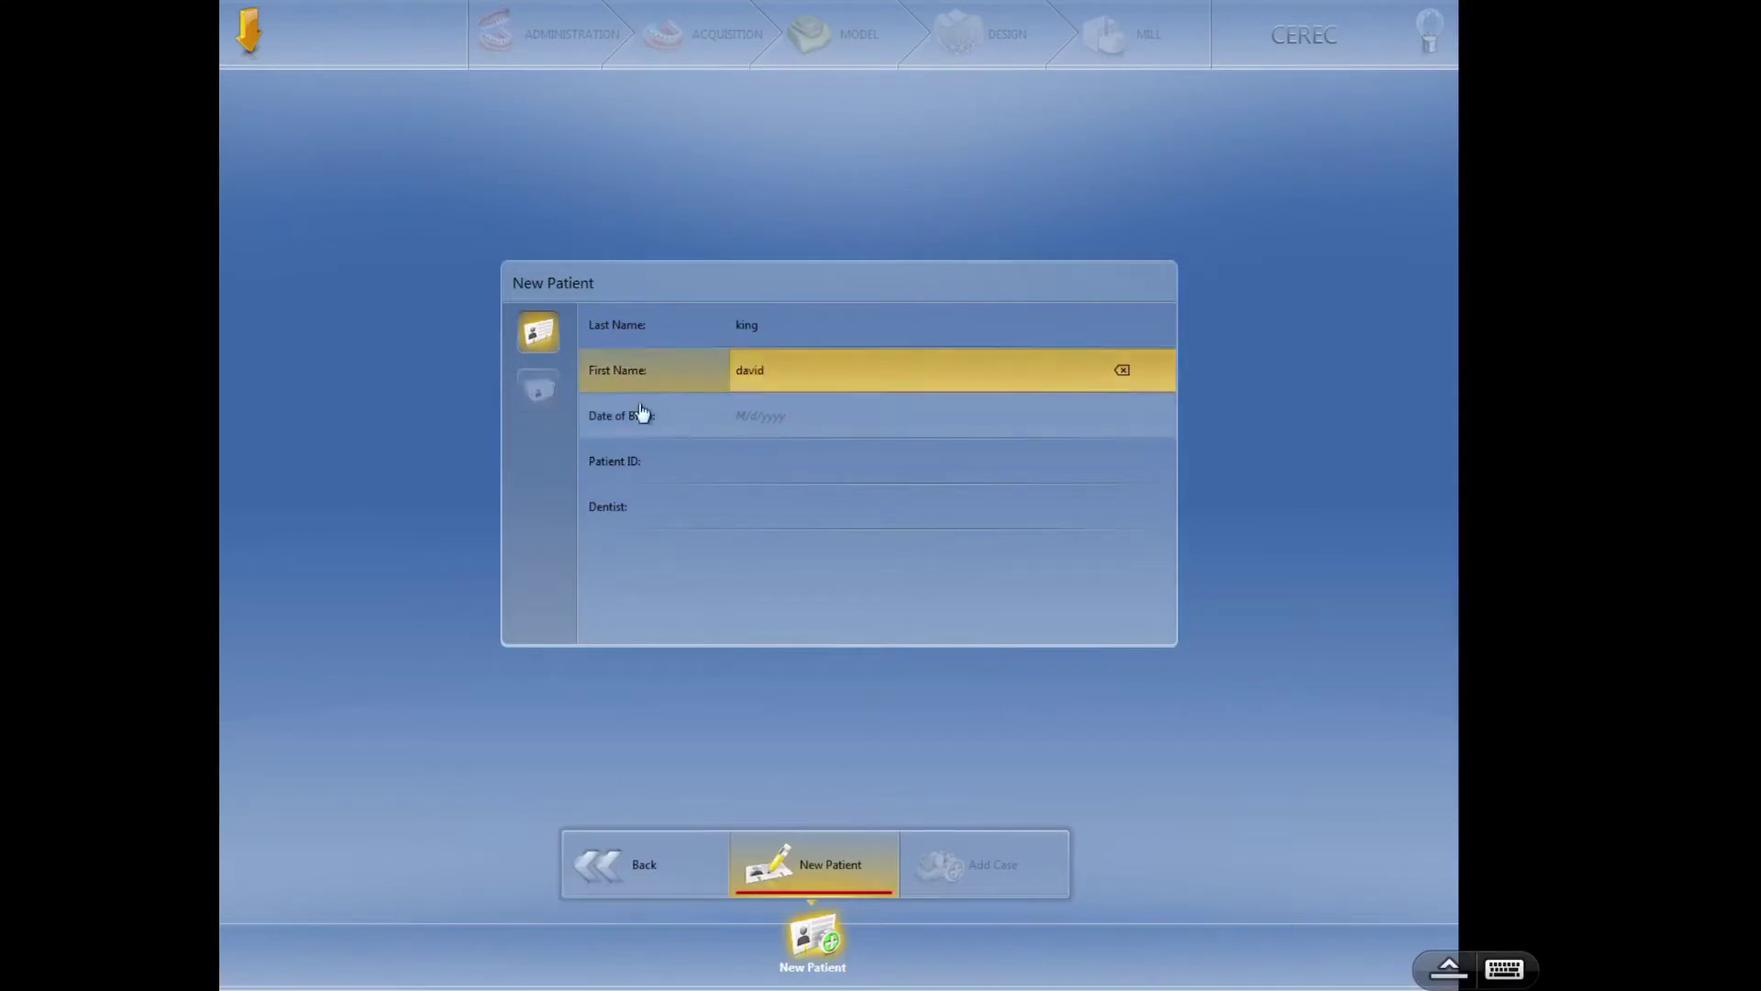
left_click(794, 419)
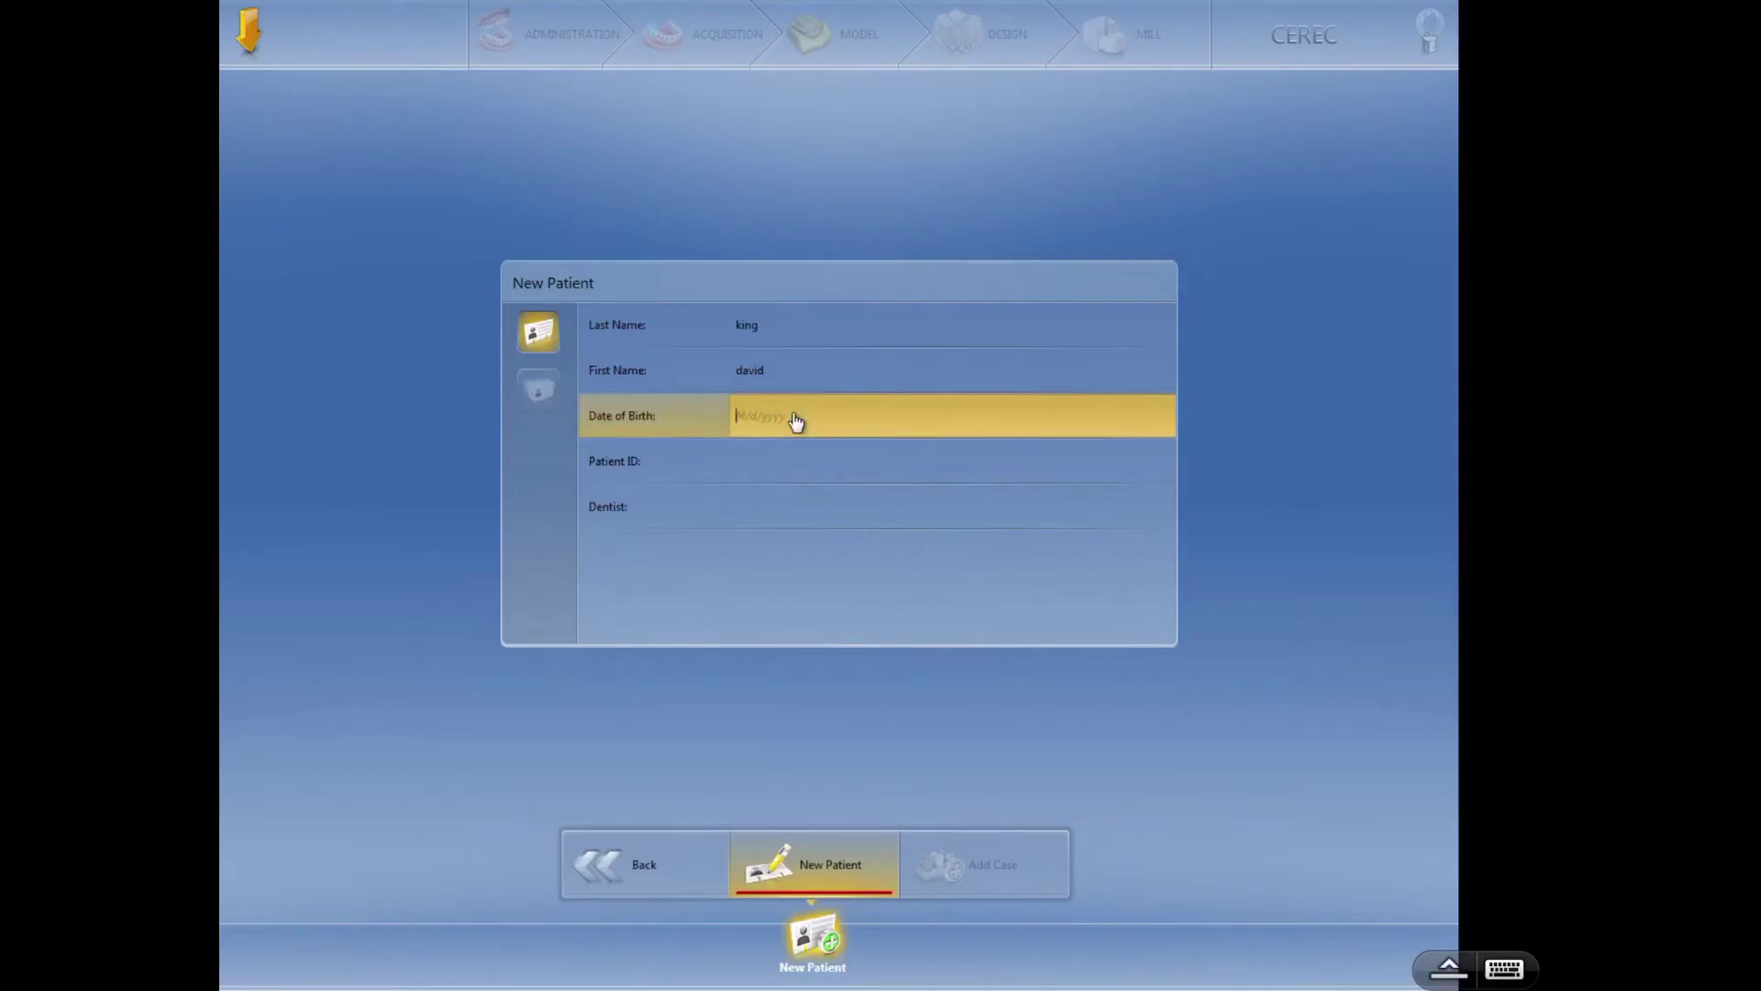
left_click(794, 516)
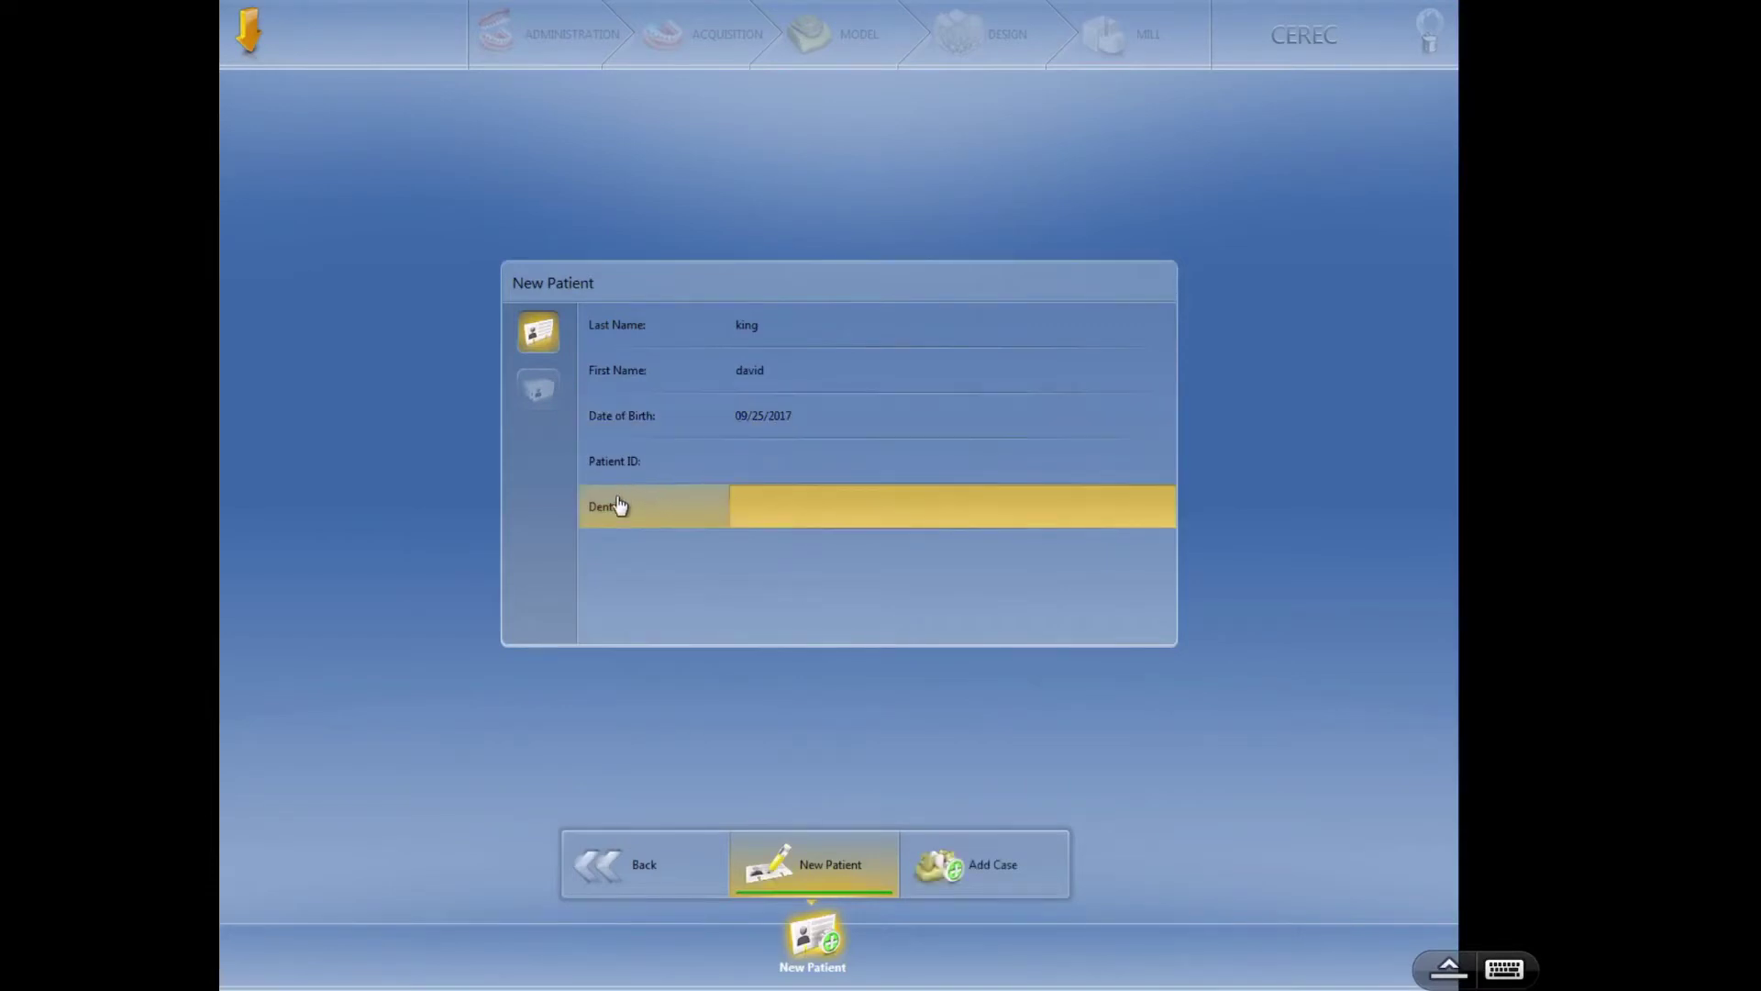
type("king,d")
left_click(954, 512)
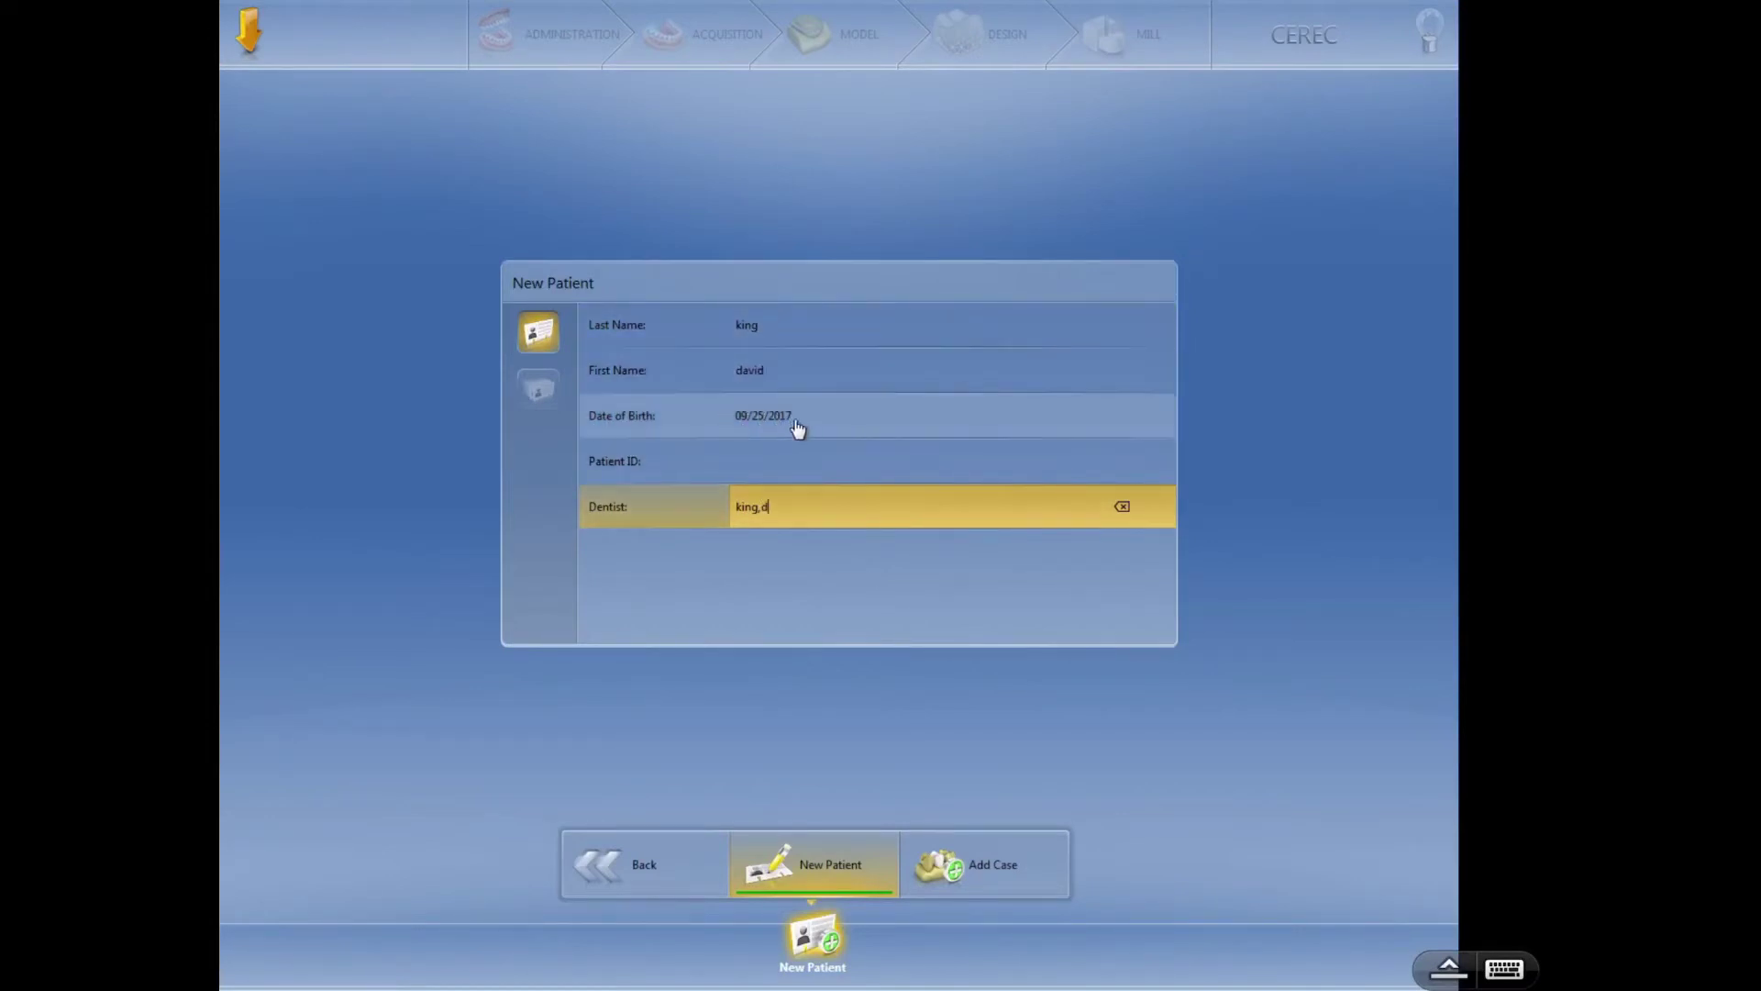
- Save the patient with Add Case, opening the Administration phase
left_click(951, 874)
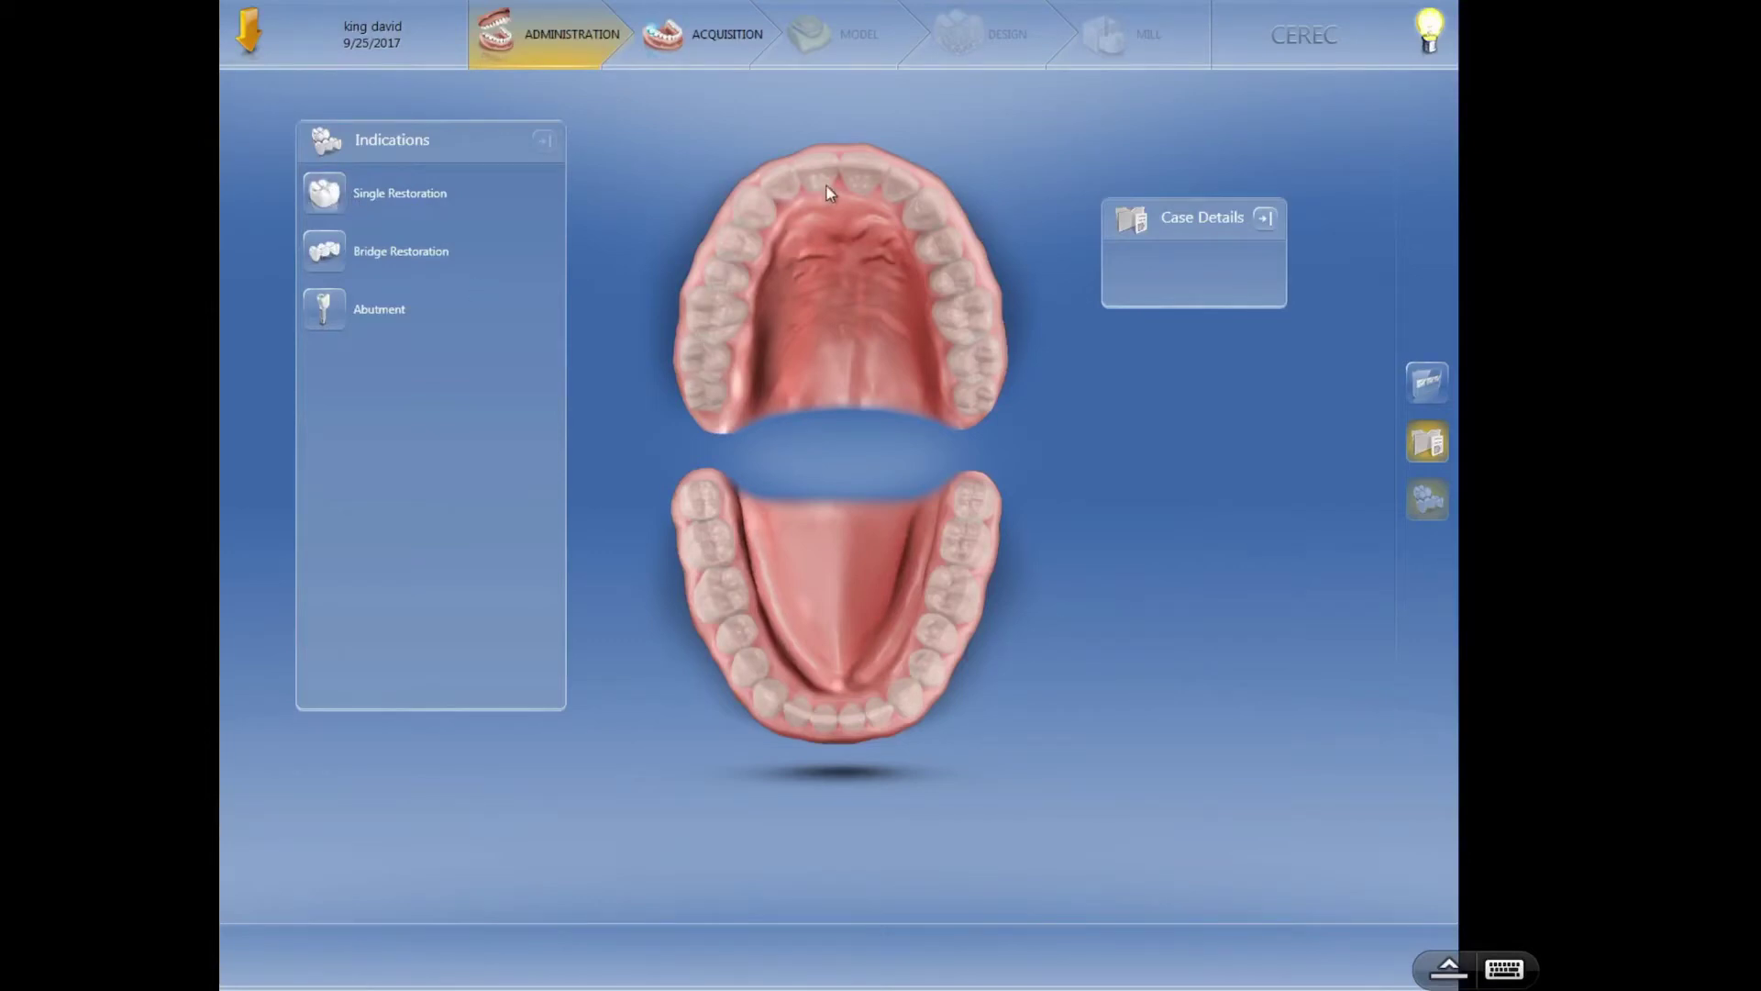
- Select Single Restoration, glance at the Bridge types, then return to Single Restoration
left_click(329, 195)
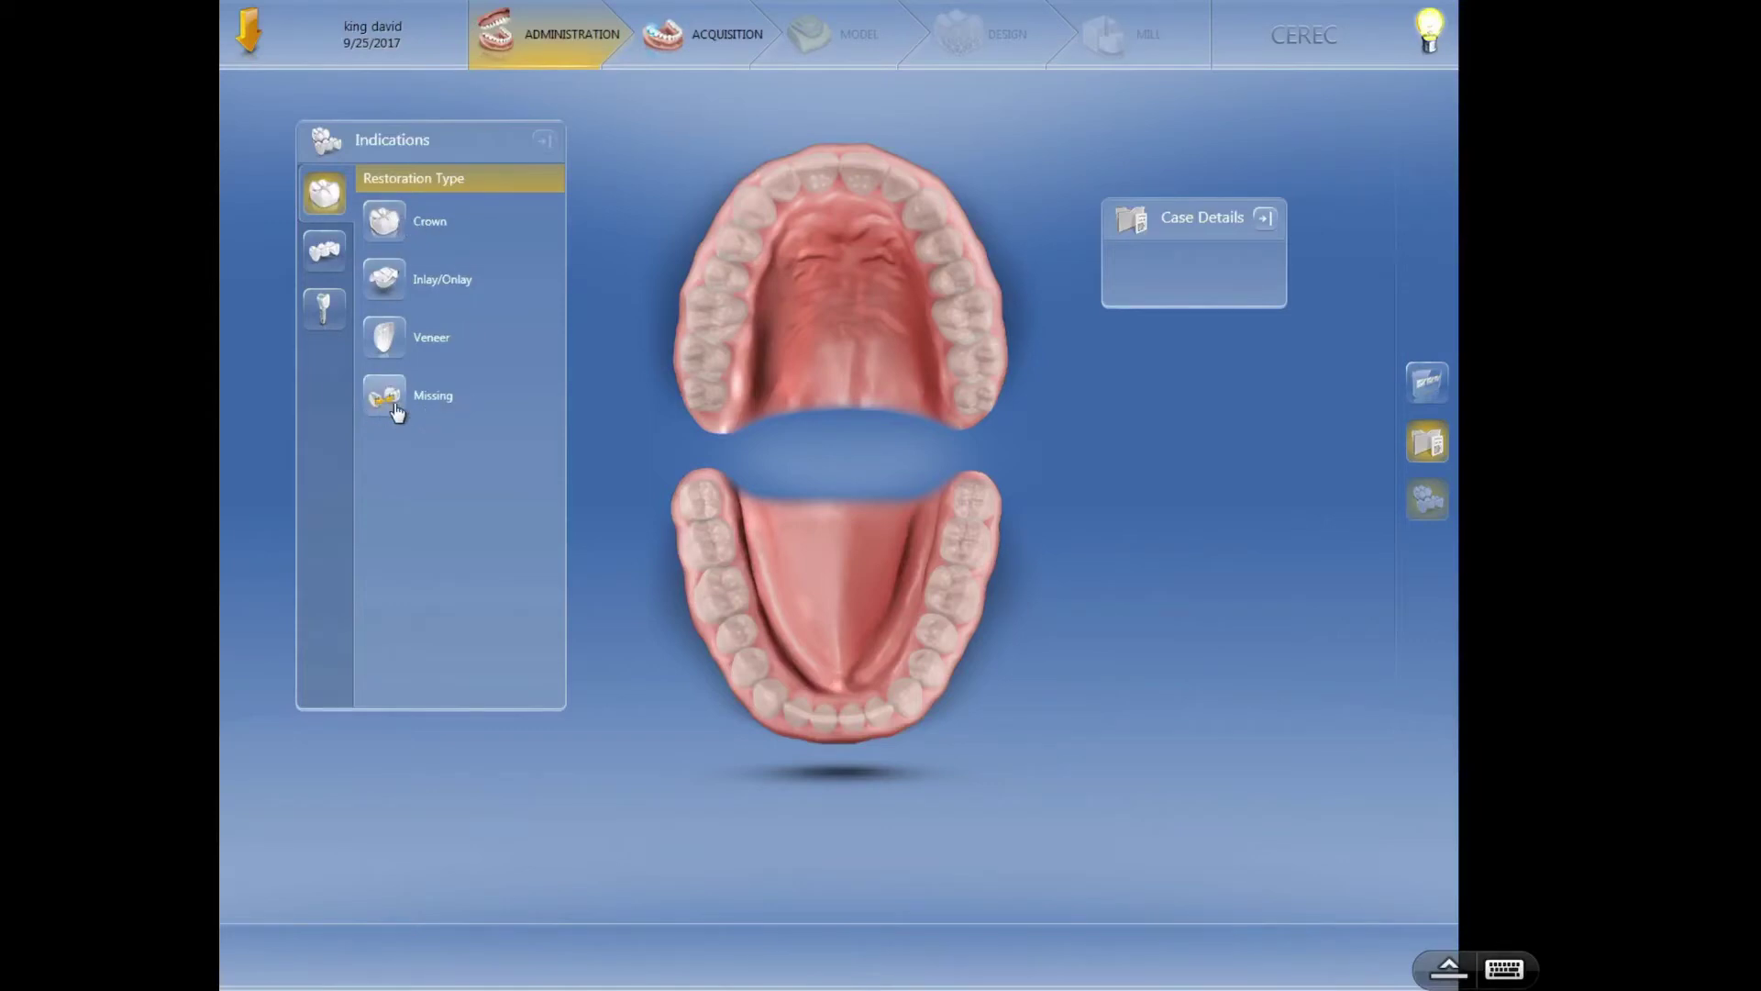
left_click(328, 255)
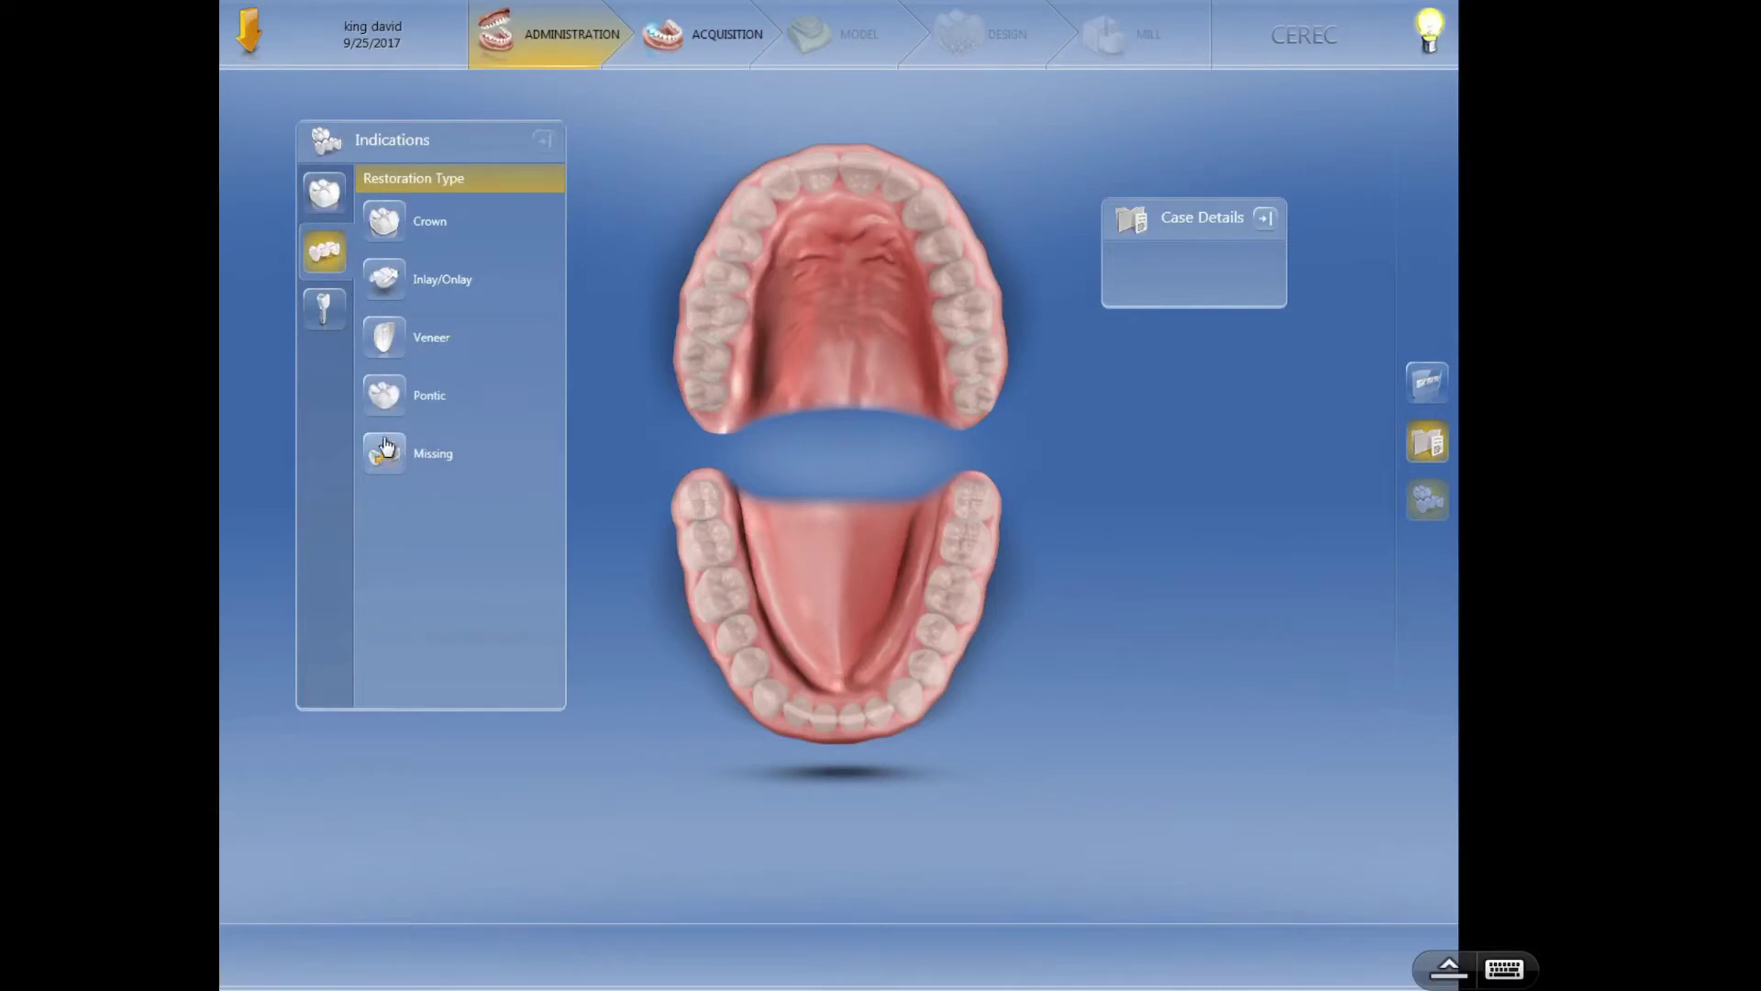
left_click(326, 195)
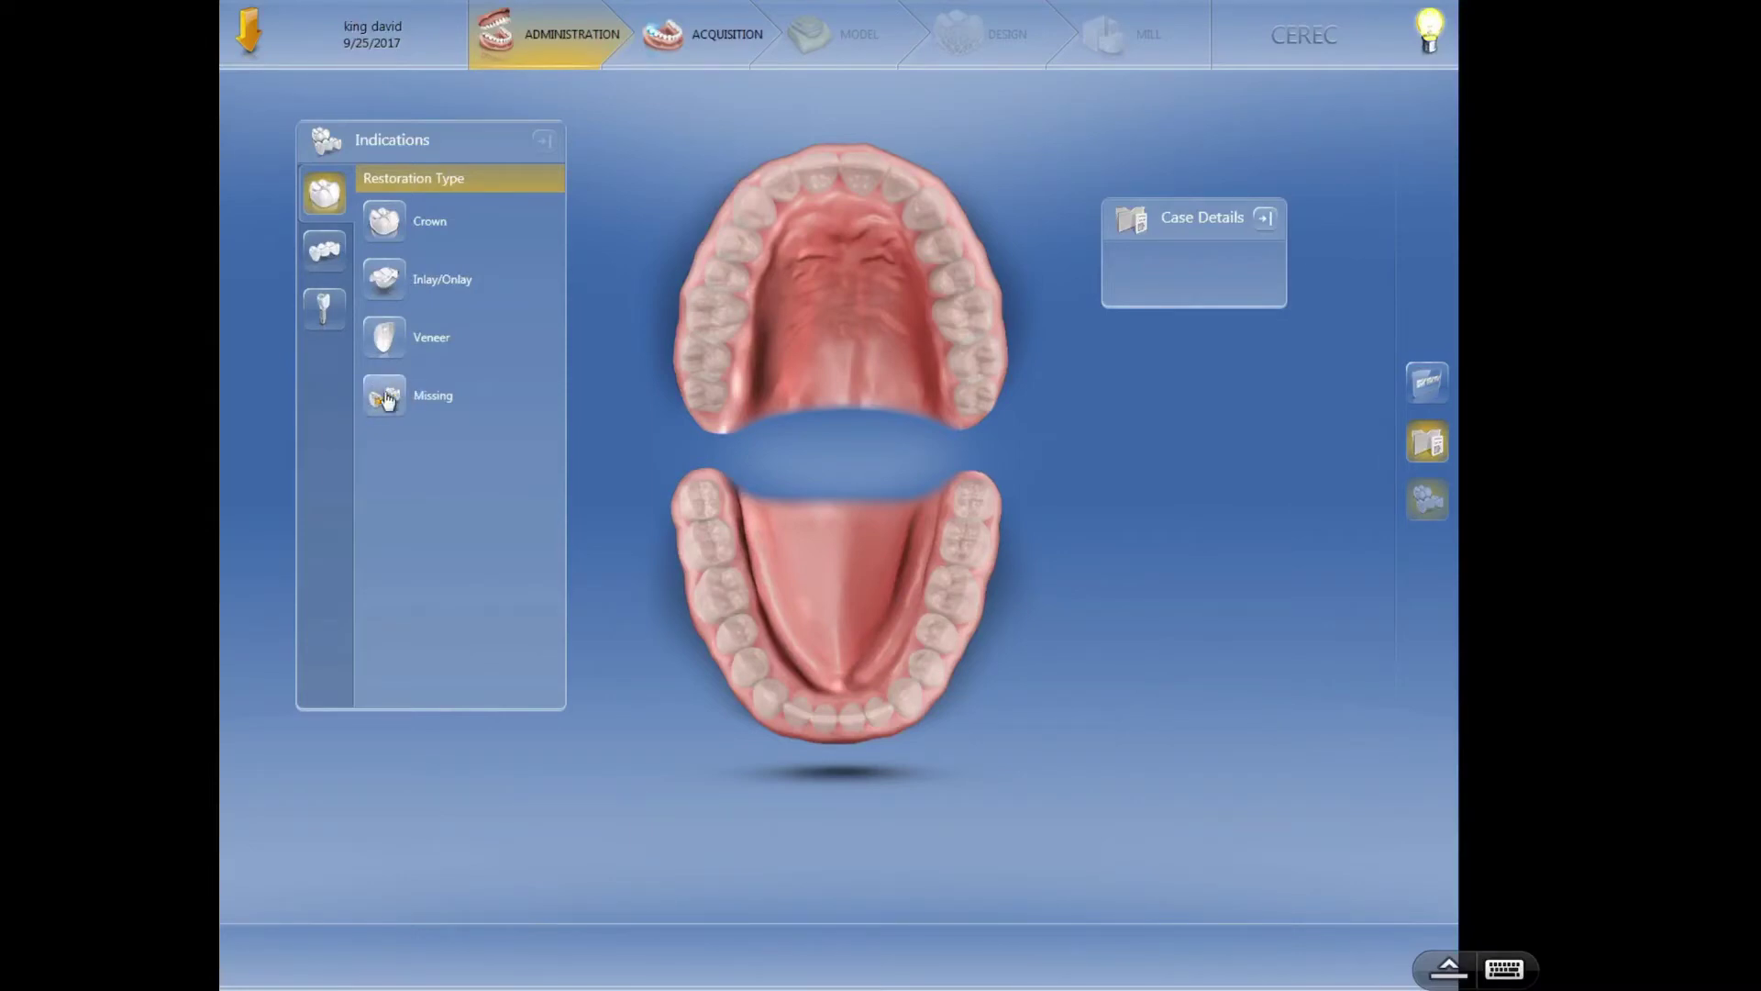
- Choose Crown as the restoration type
left_click(390, 227)
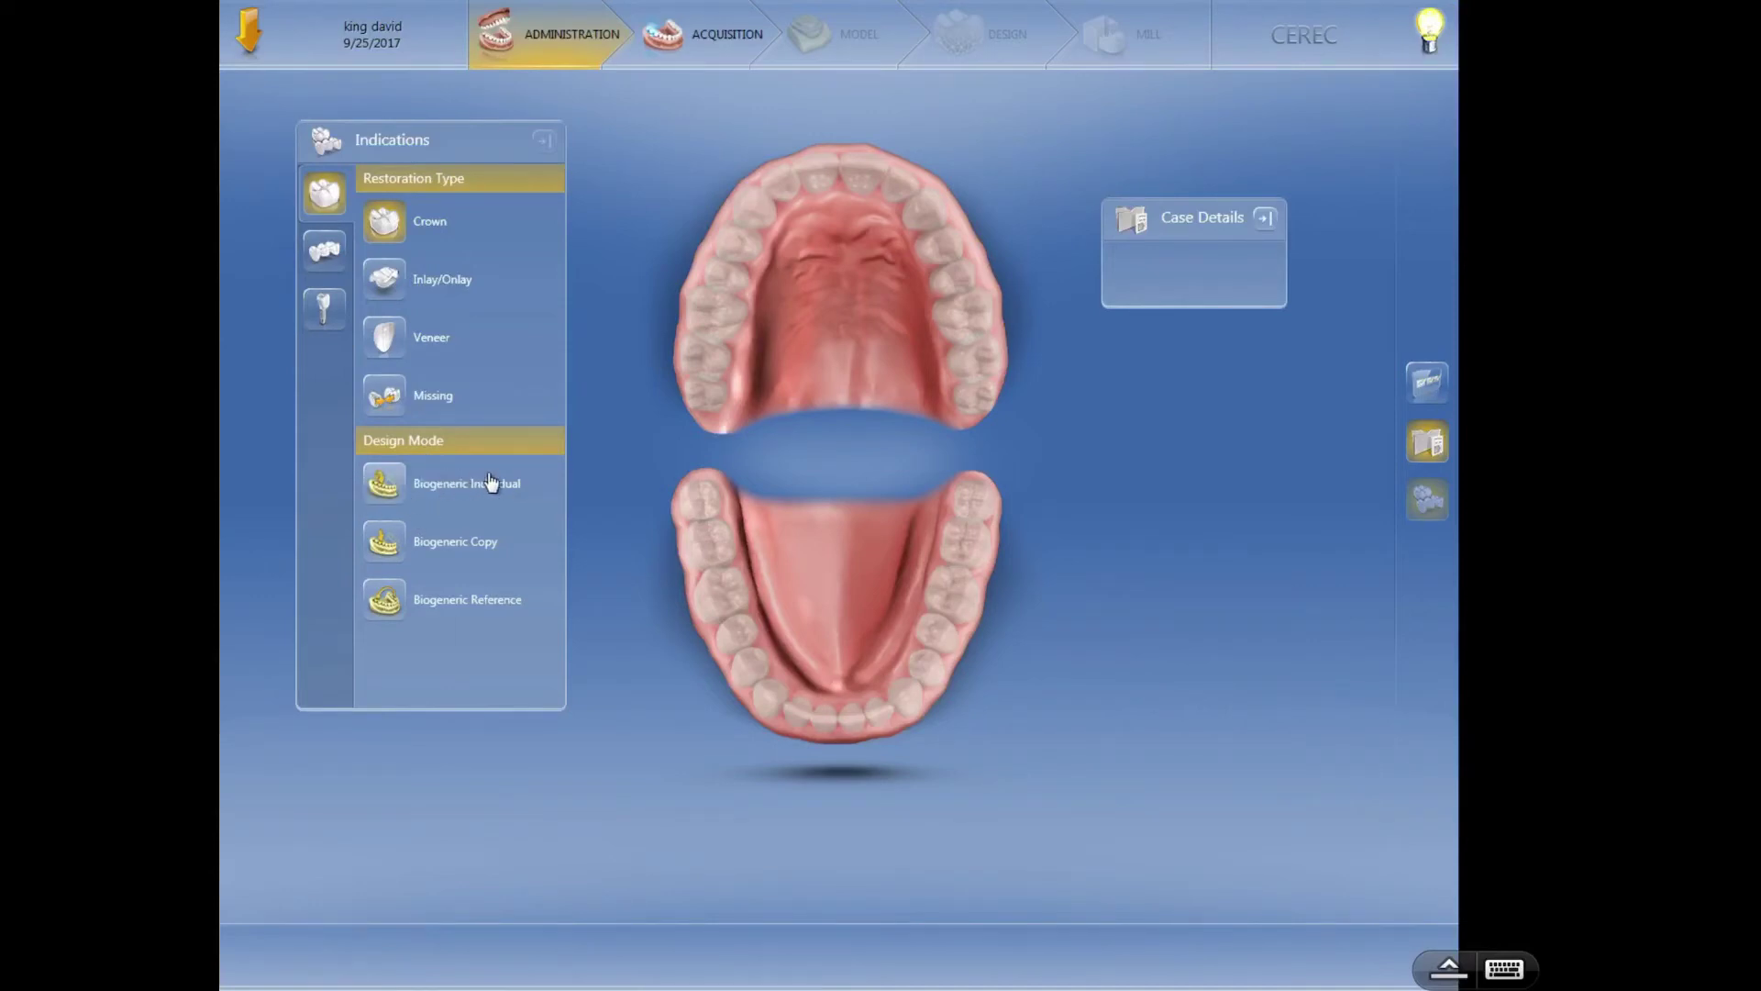
- Set Biogeneric Individual design mode and, after browsing IVOCLAR VIVADENT, choose Mark II material
left_click(385, 488)
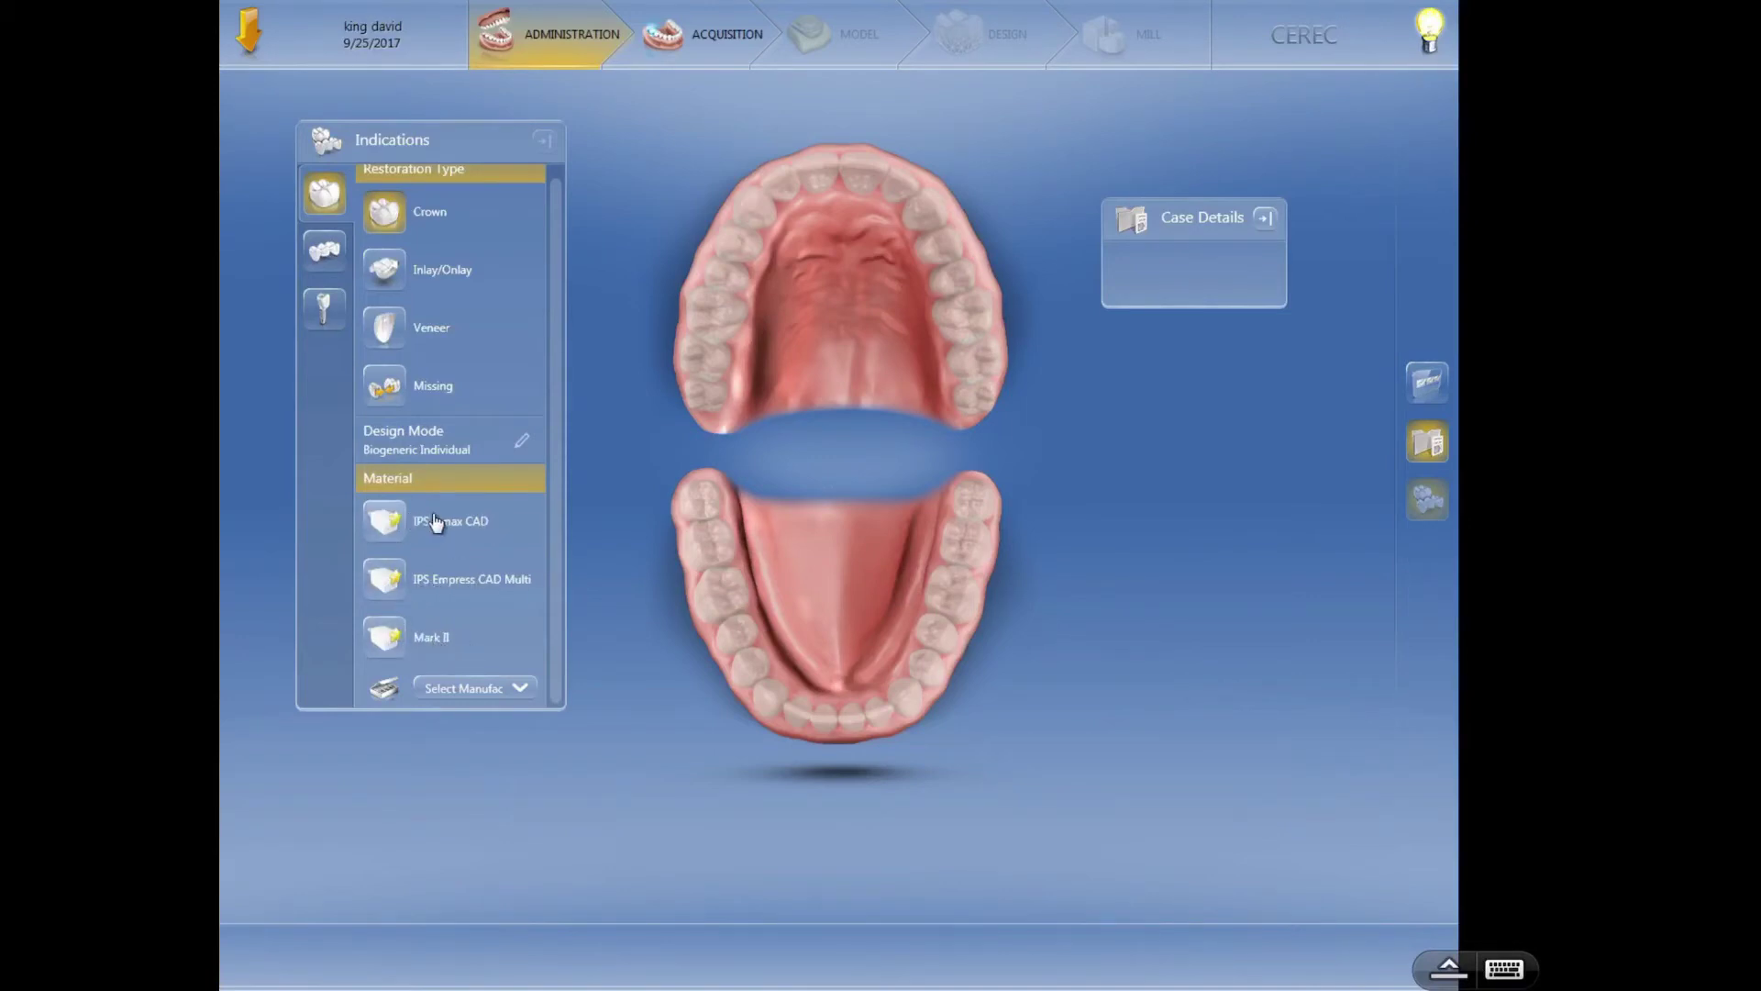
left_click(467, 689)
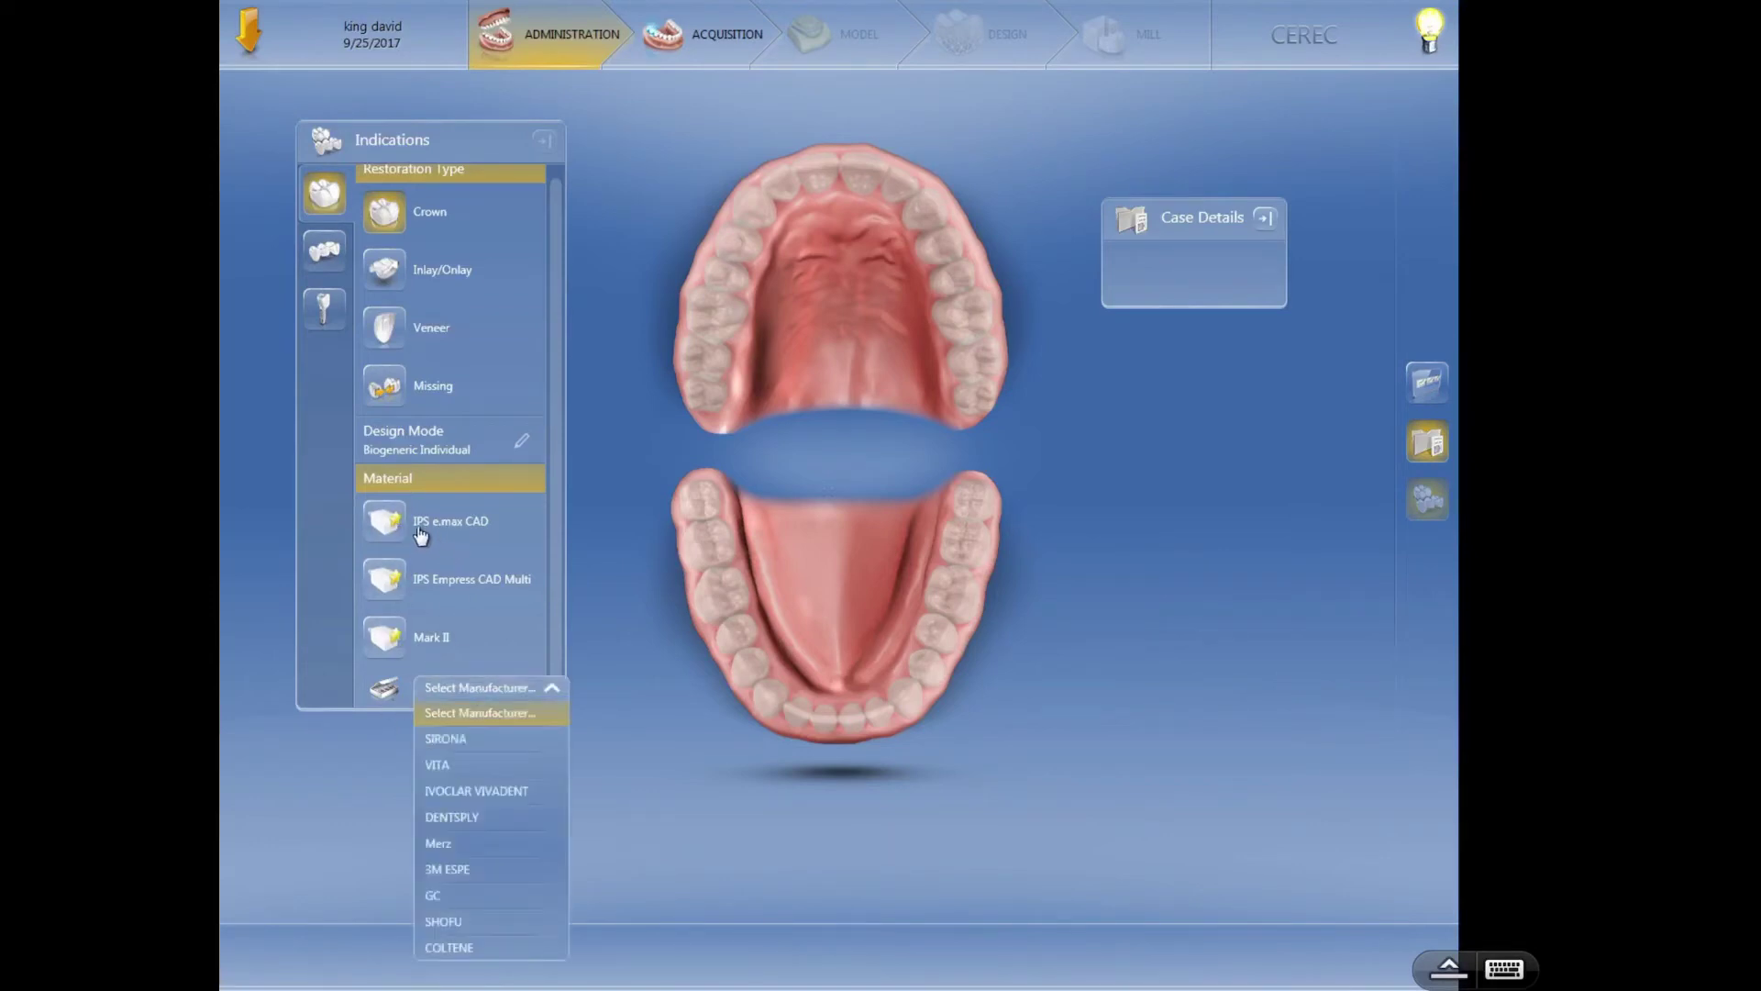
left_click(450, 790)
left_click(453, 688)
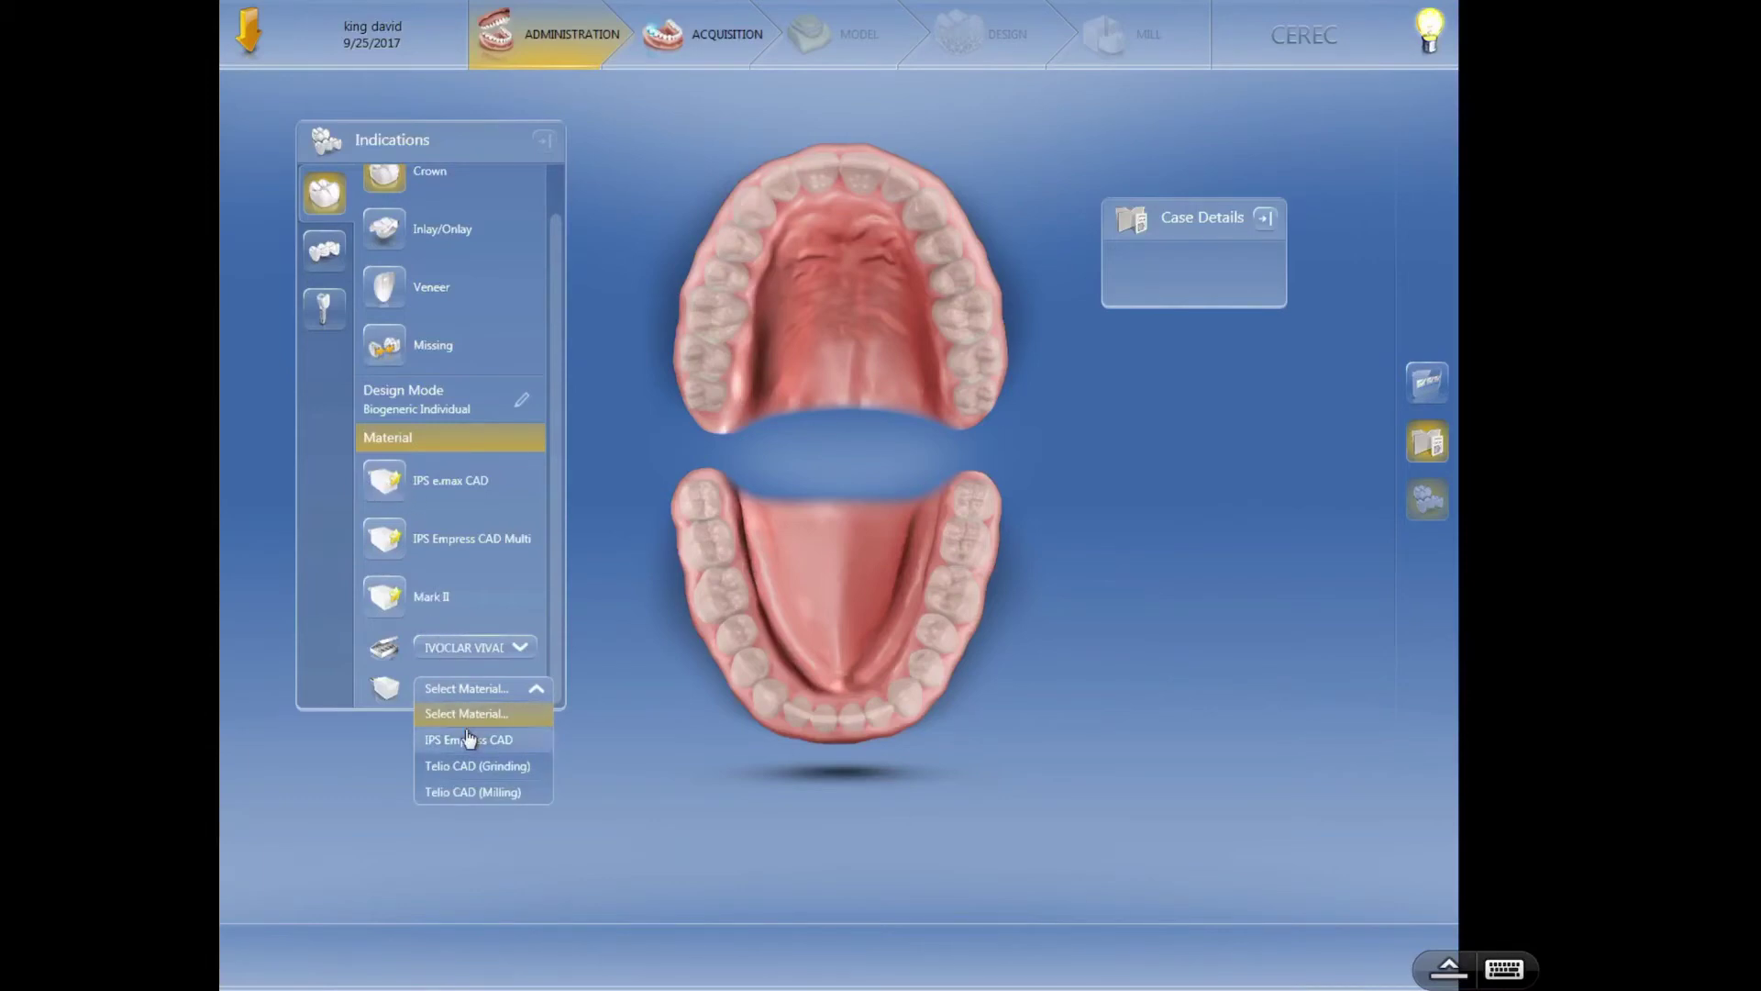
left_click(492, 653)
left_click(491, 689)
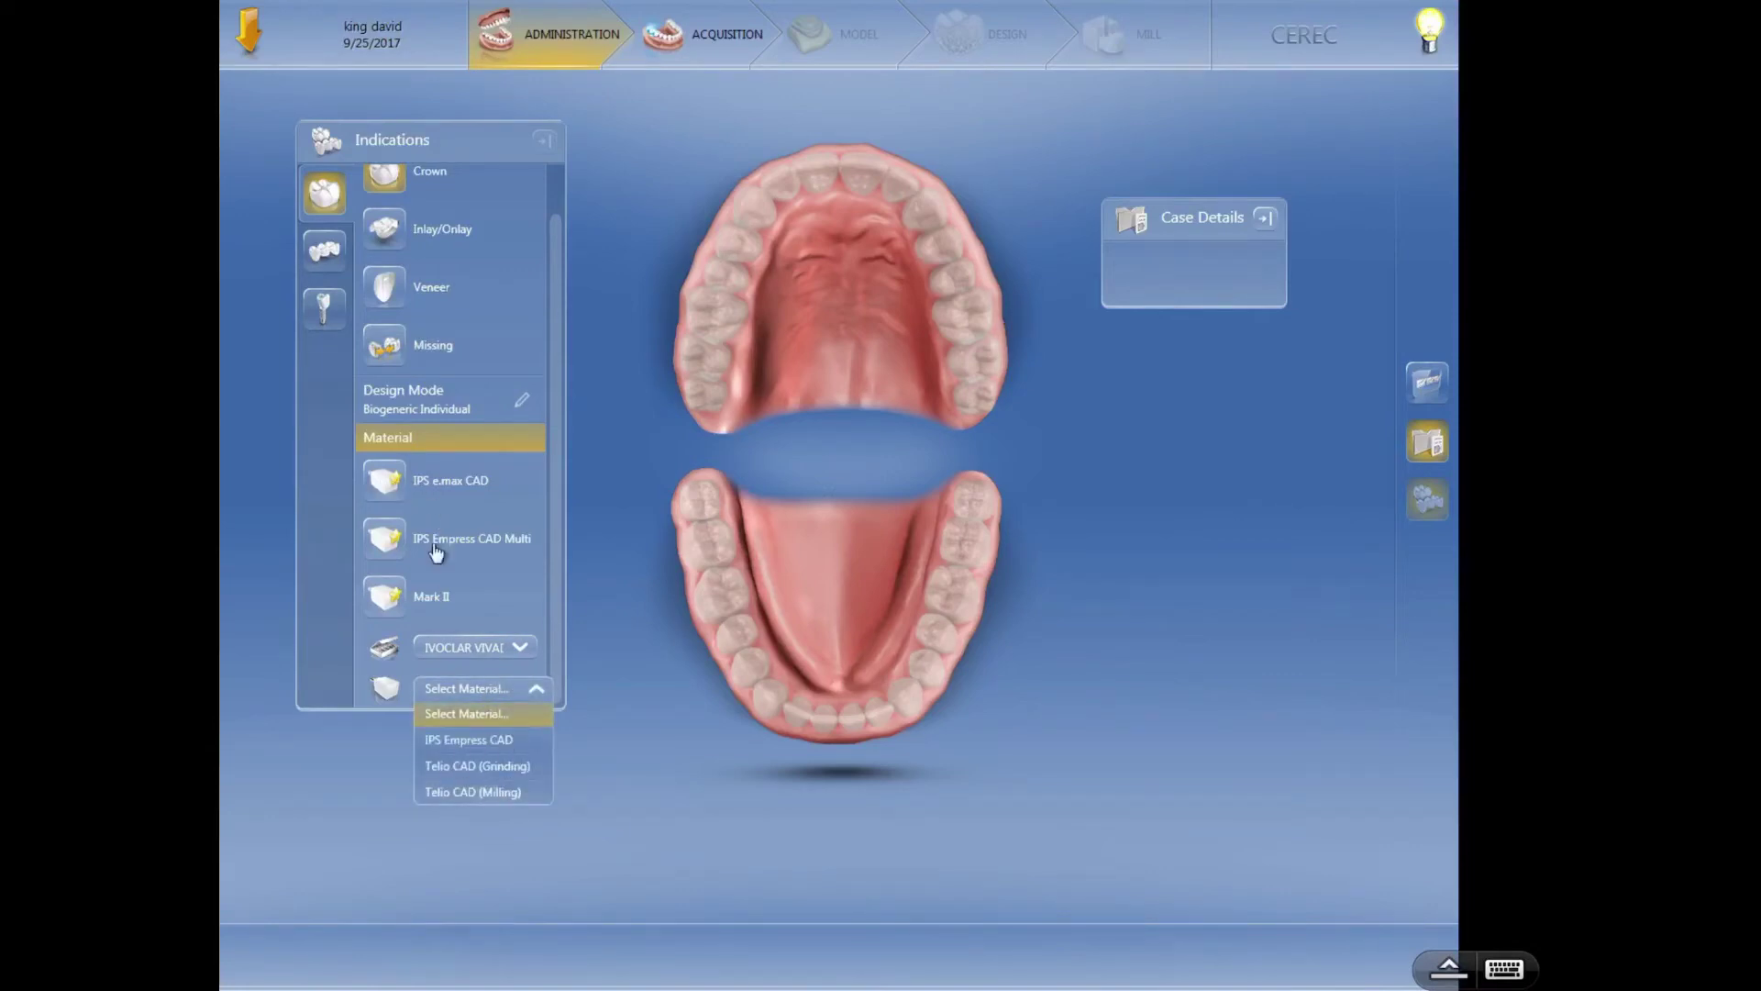
left_click(376, 486)
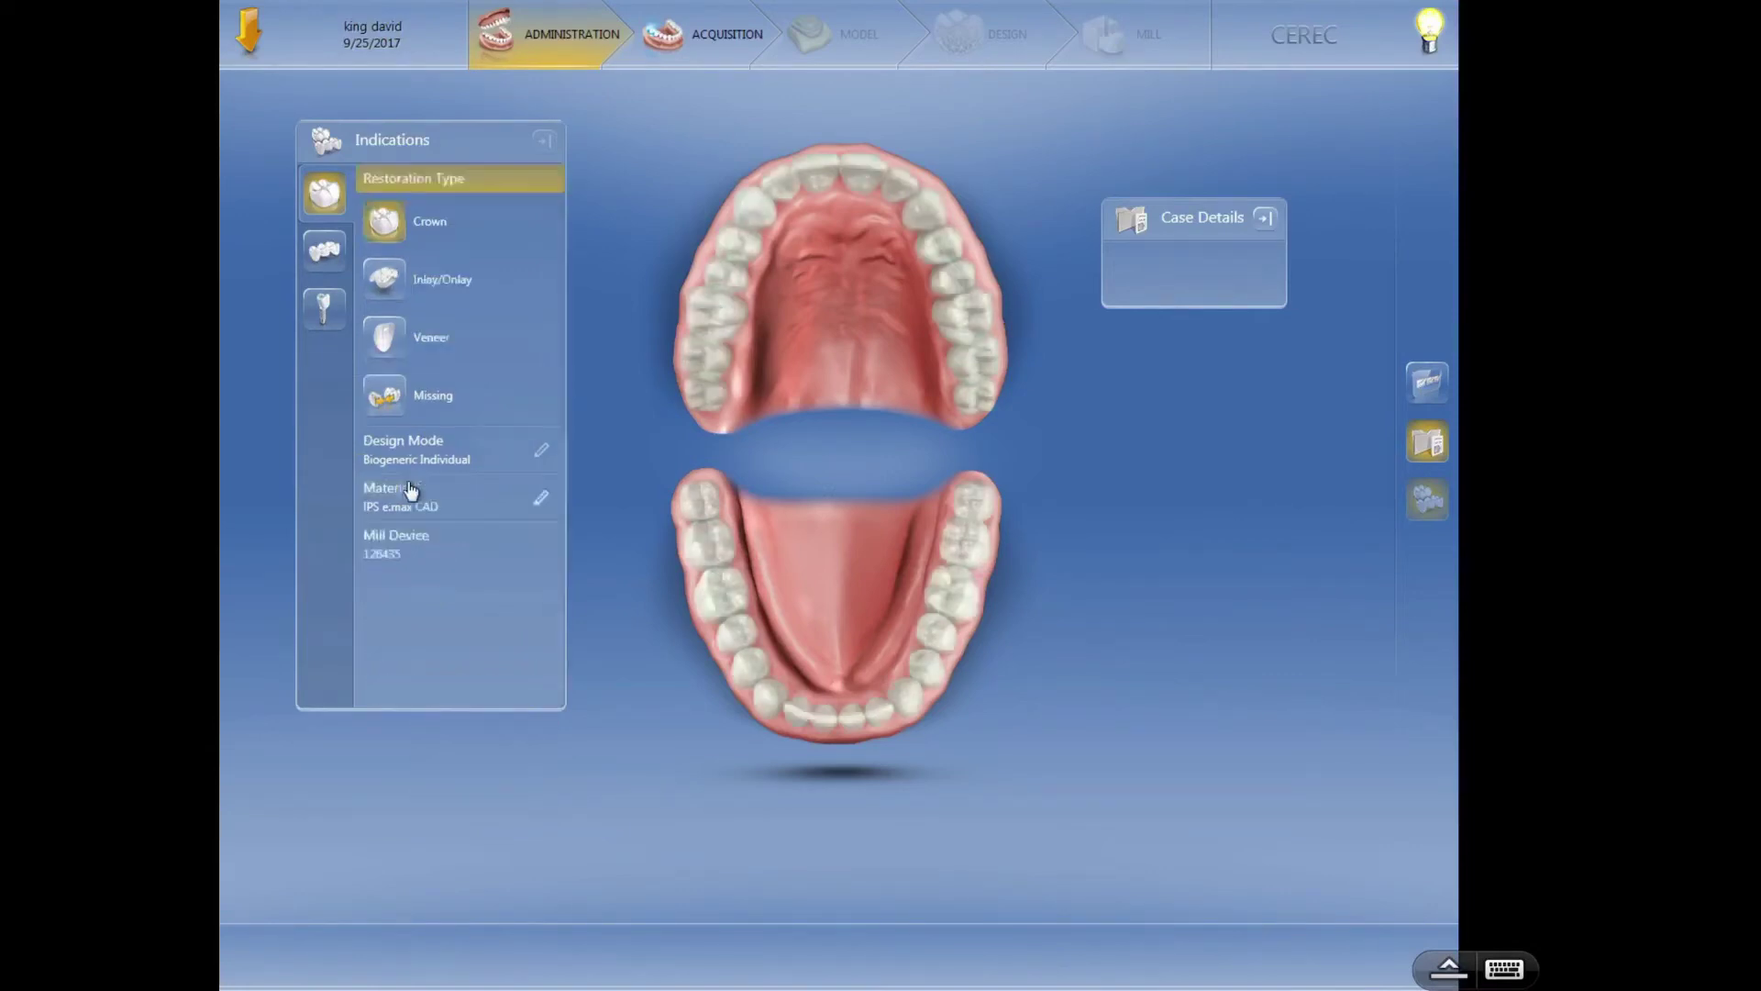
left_click(541, 501)
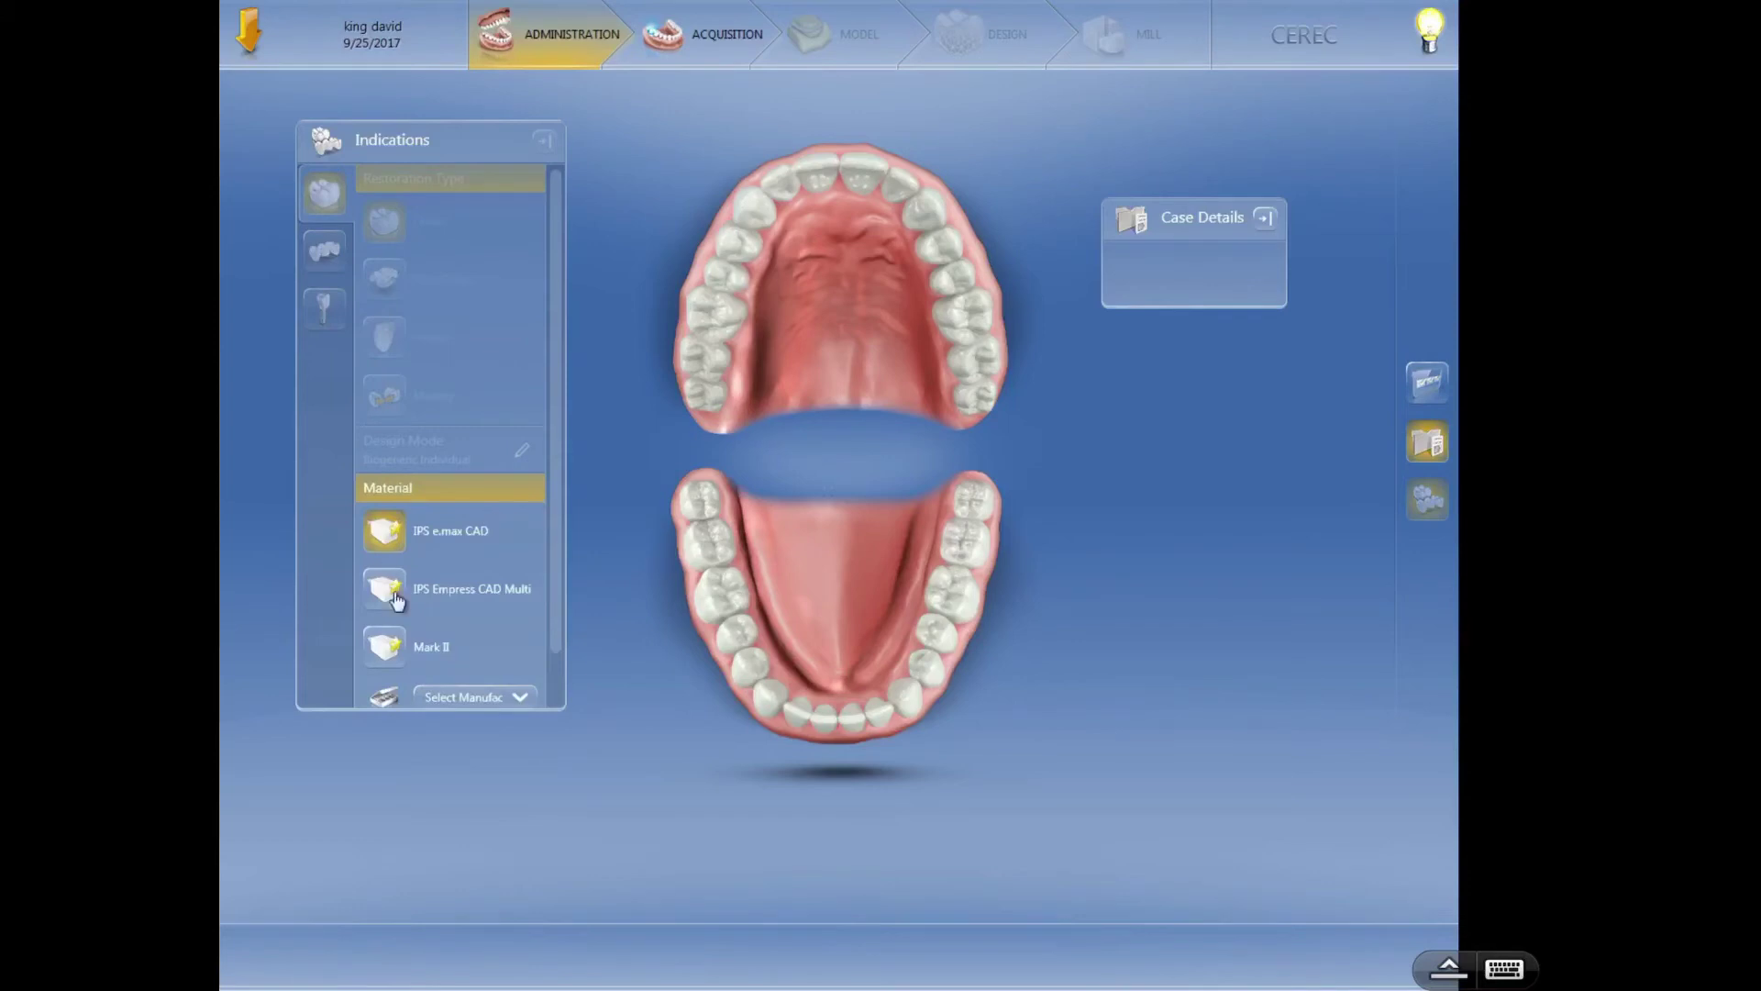
left_click(394, 642)
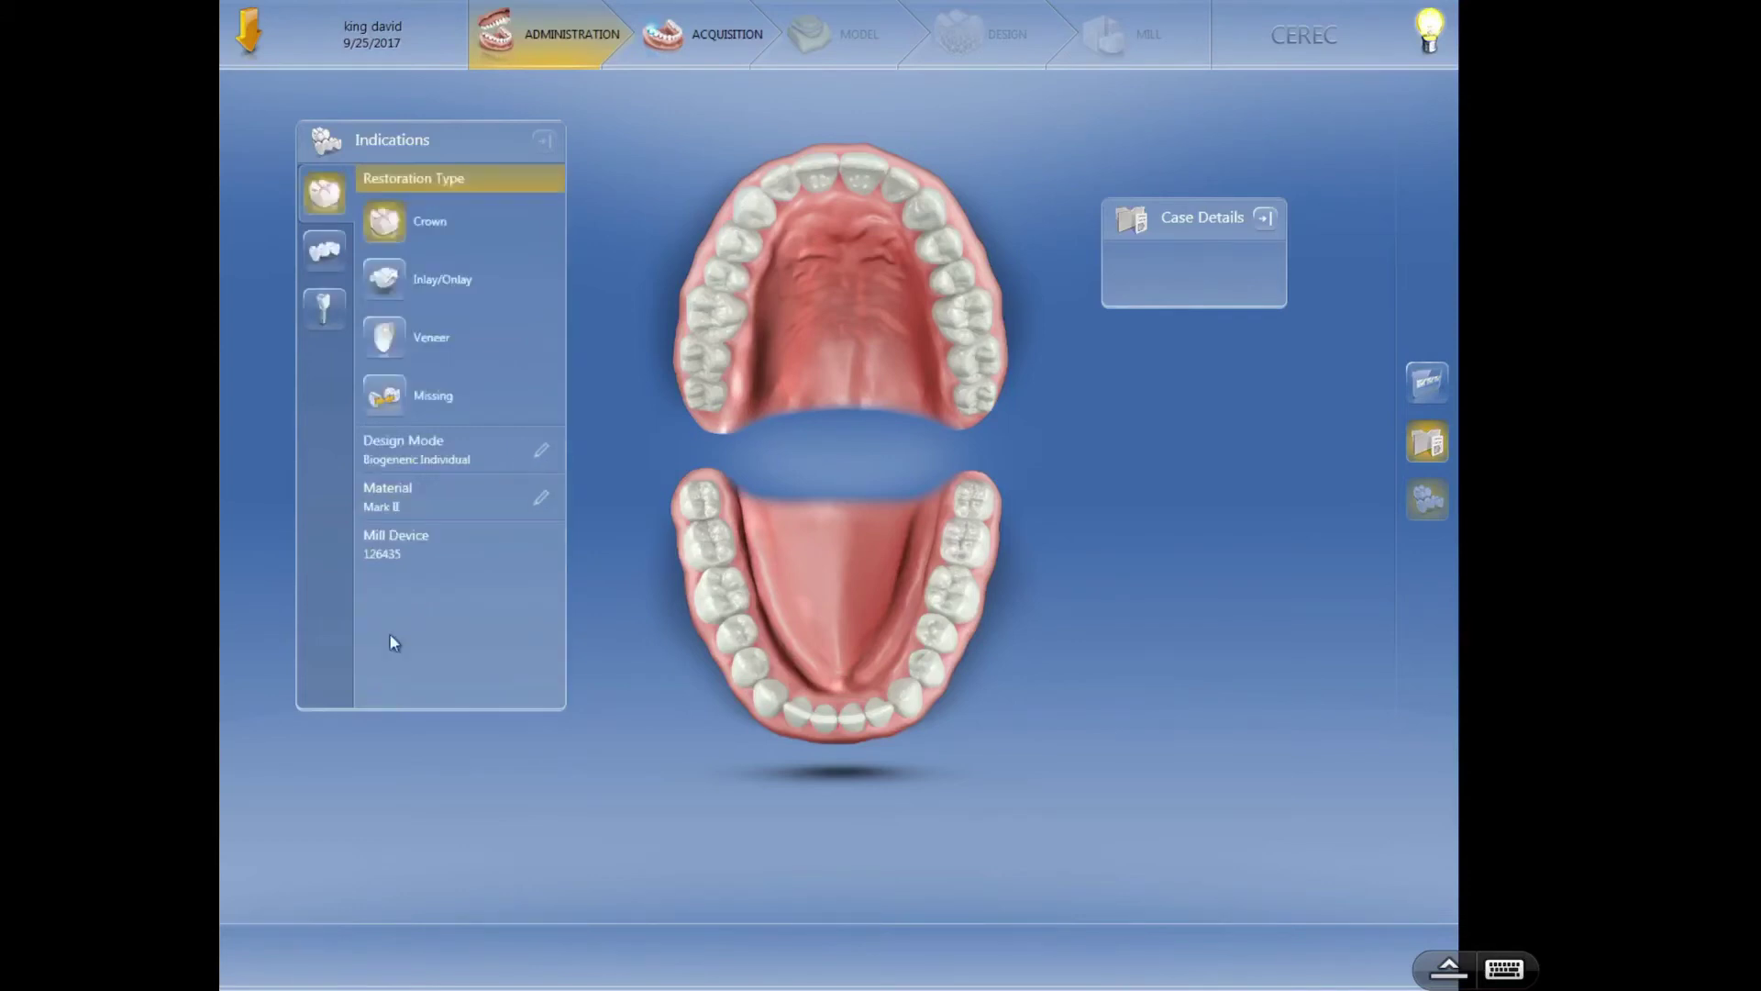
- Switch the material to IPS e.max CAD and add a crown on tooth 3
left_click(541, 497)
left_click(387, 530)
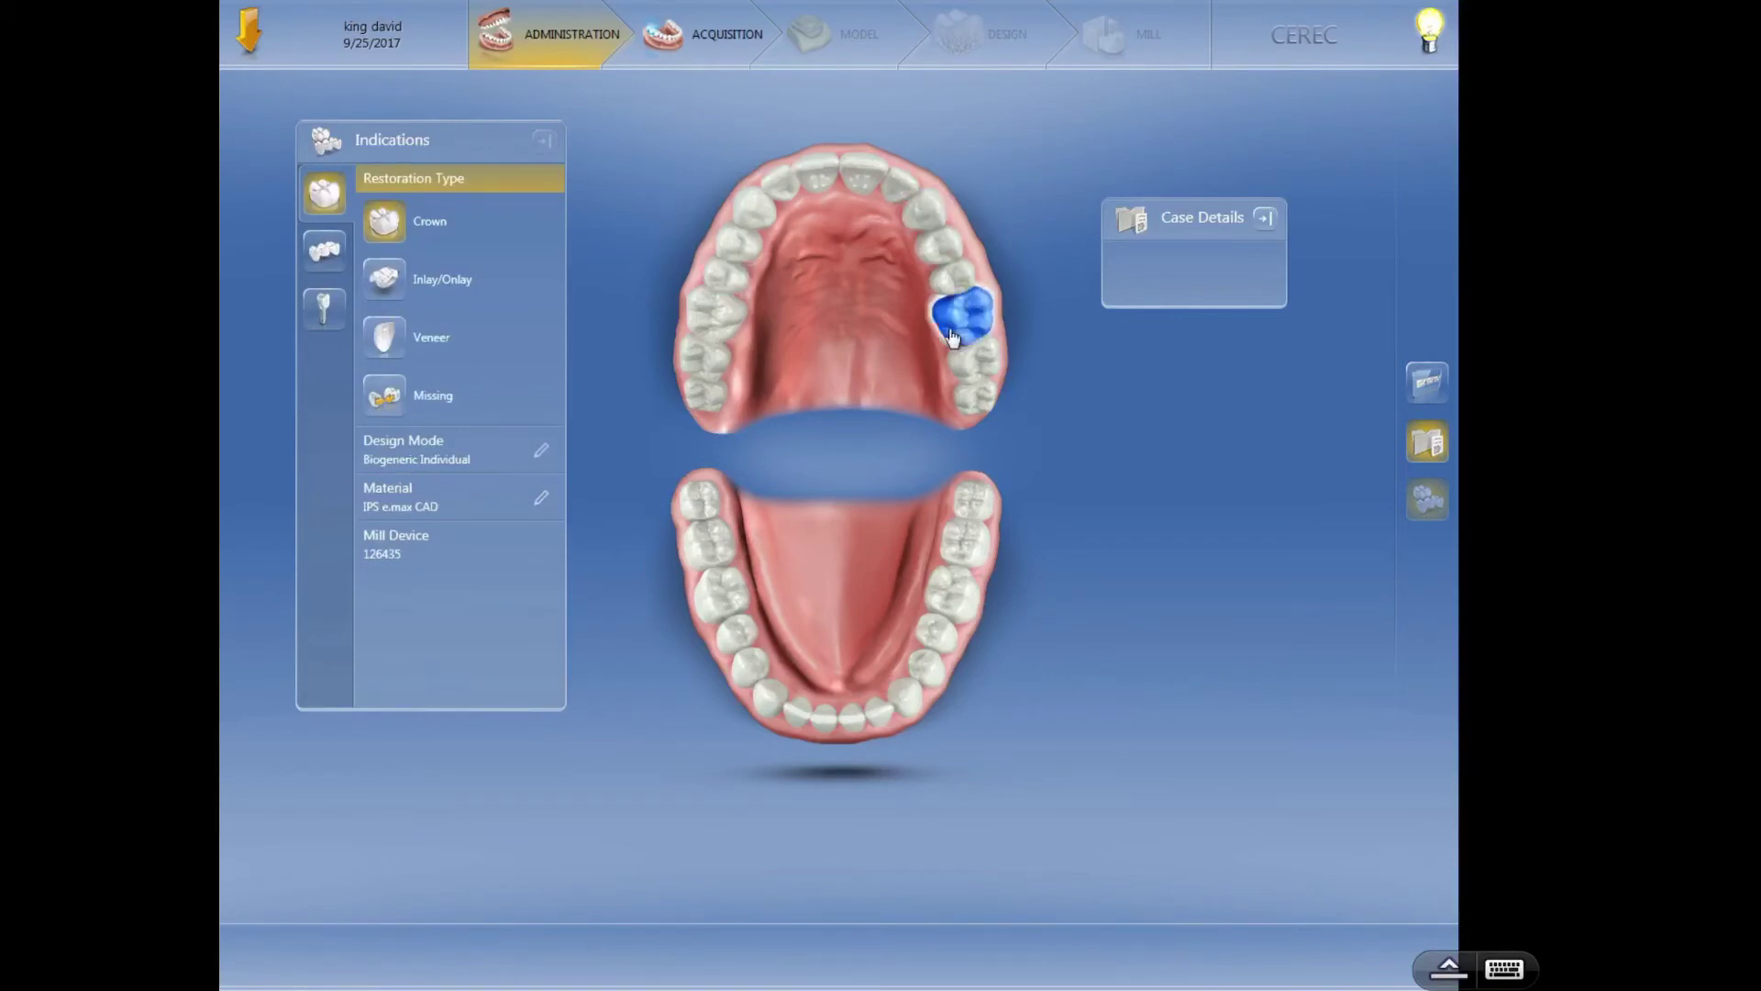
left_click(714, 314)
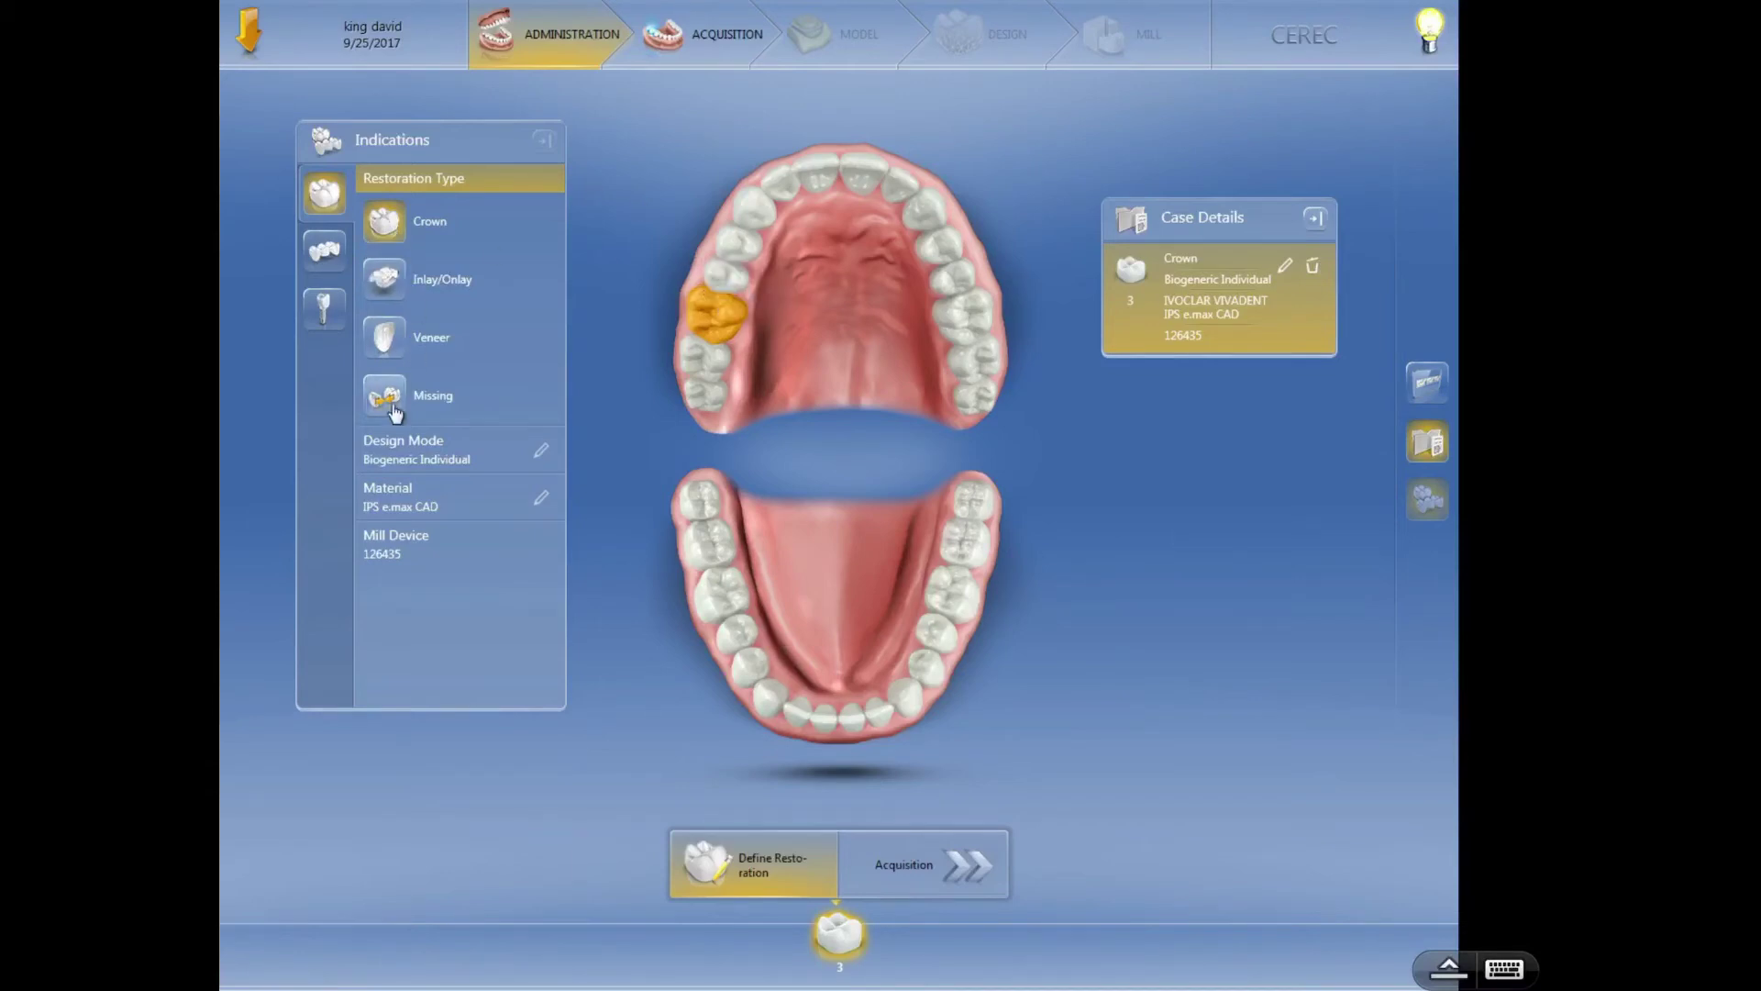
- Browse the material list, trying Mark II and the GC manufacturer
left_click(542, 500)
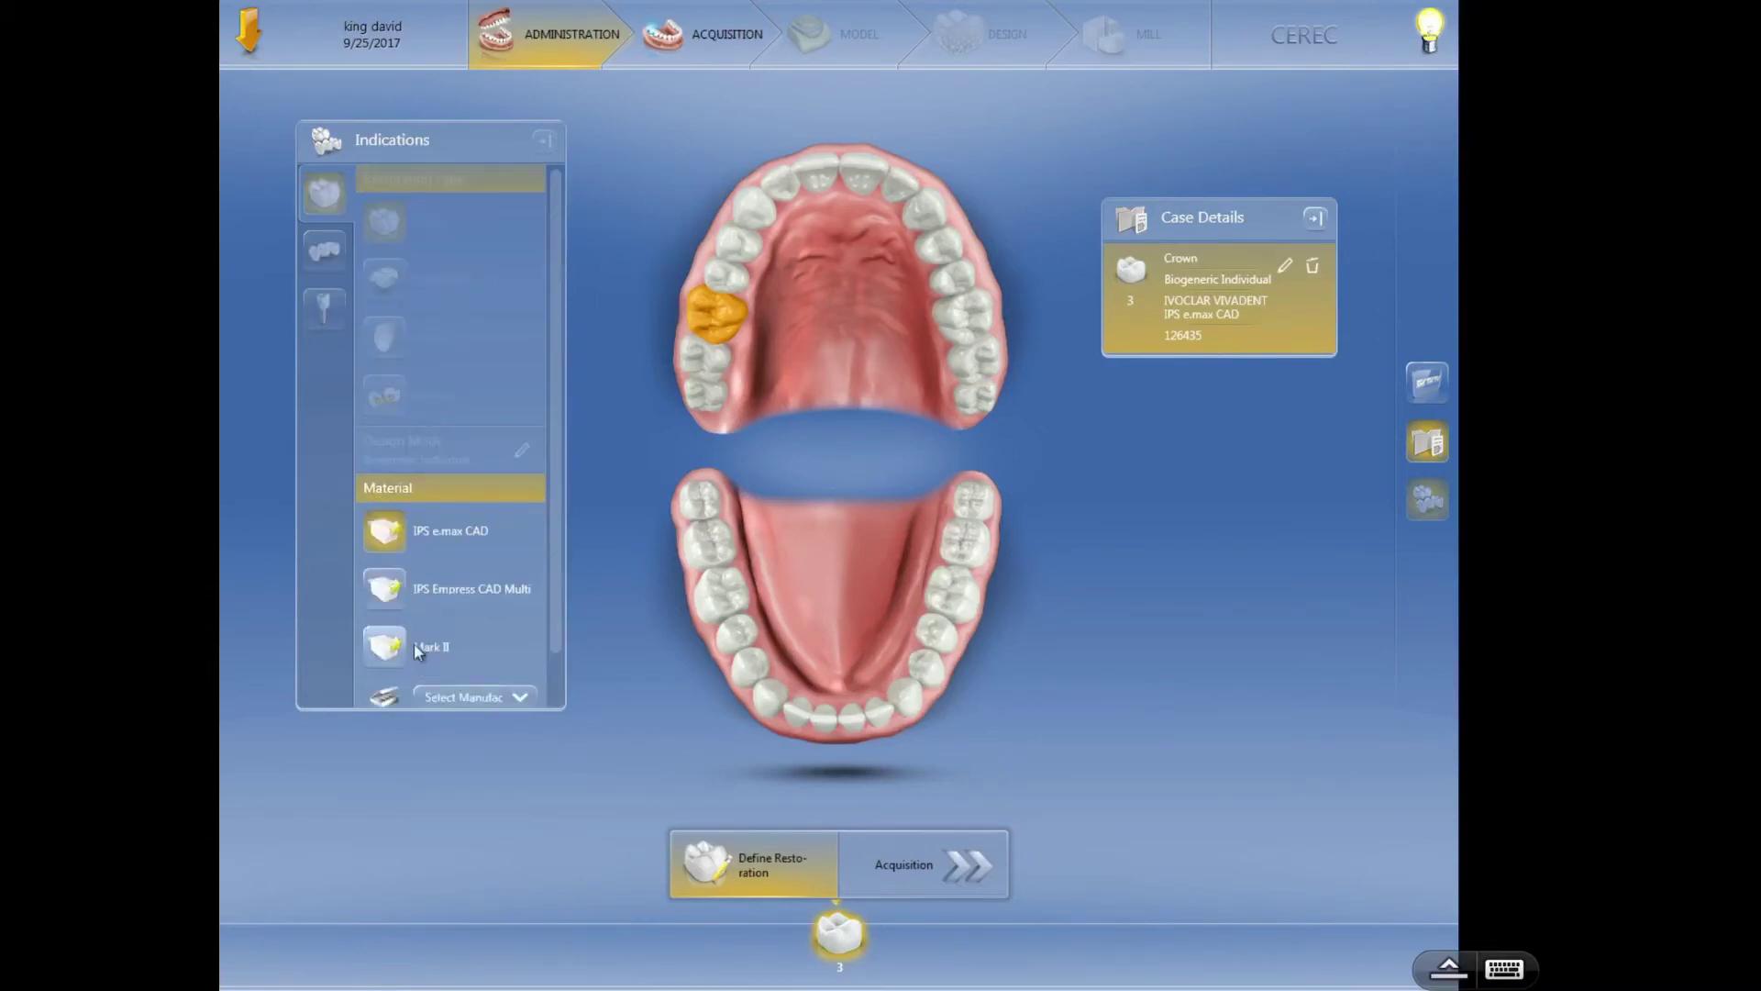
left_click(418, 648)
left_click(544, 504)
left_click(511, 696)
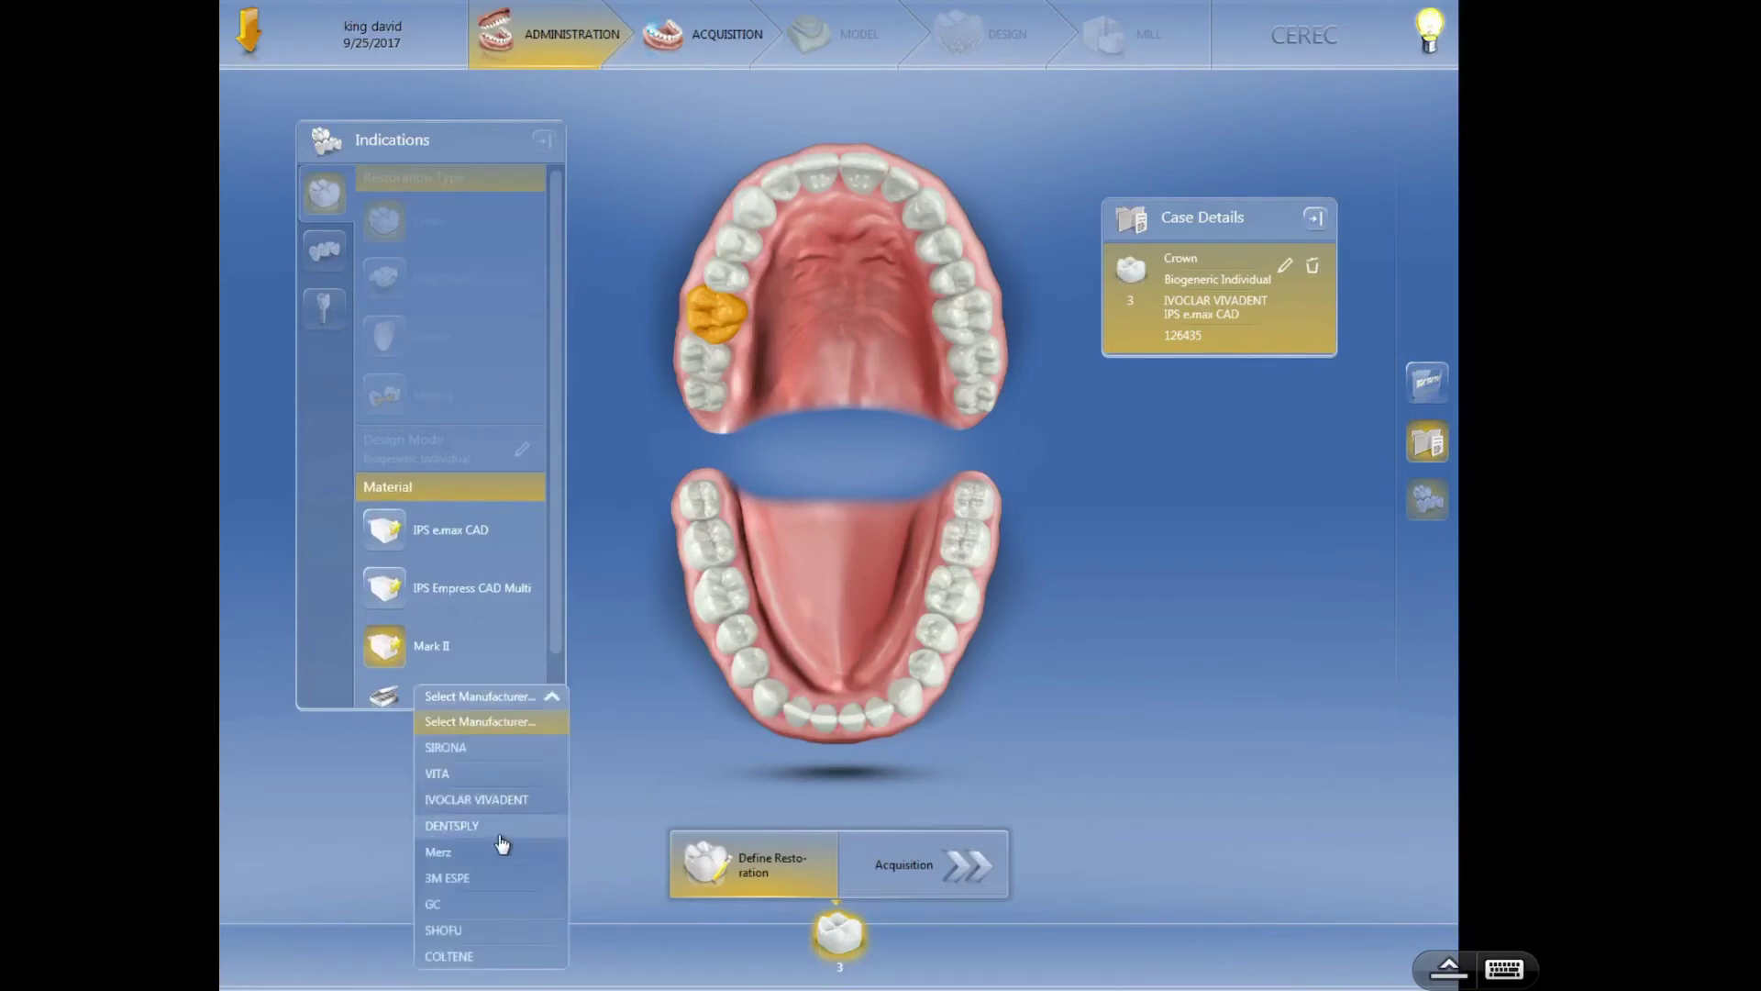
left_click(500, 904)
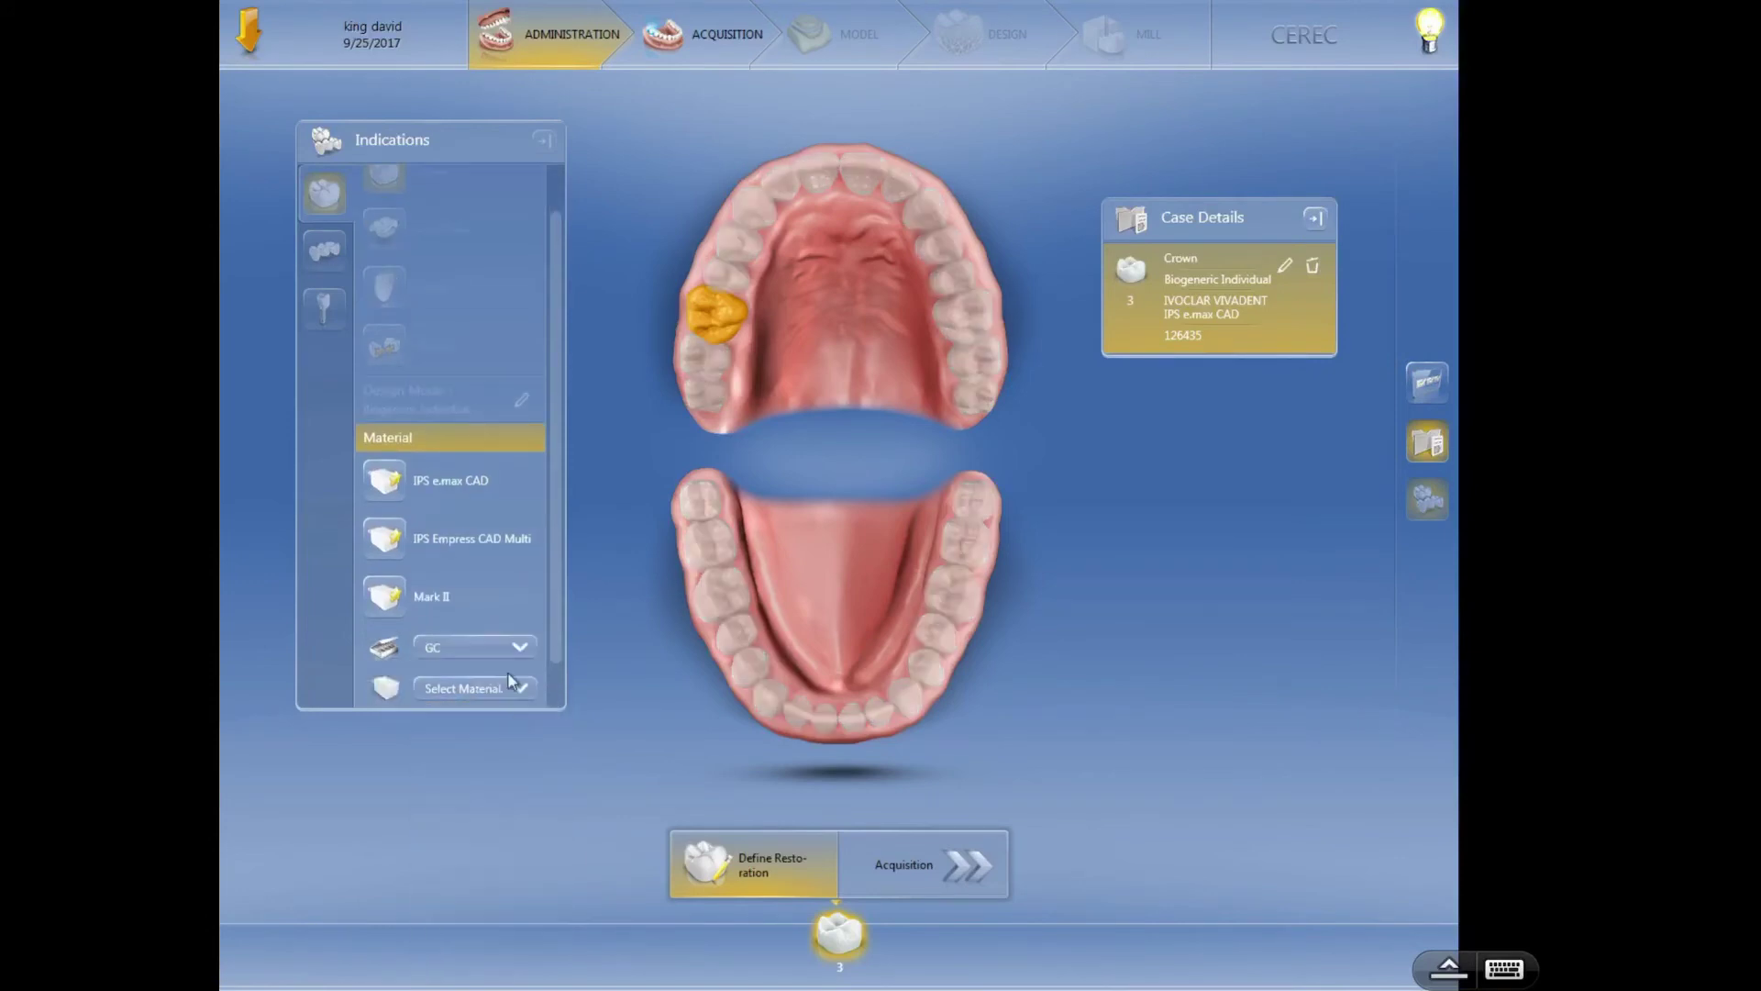
left_click(514, 690)
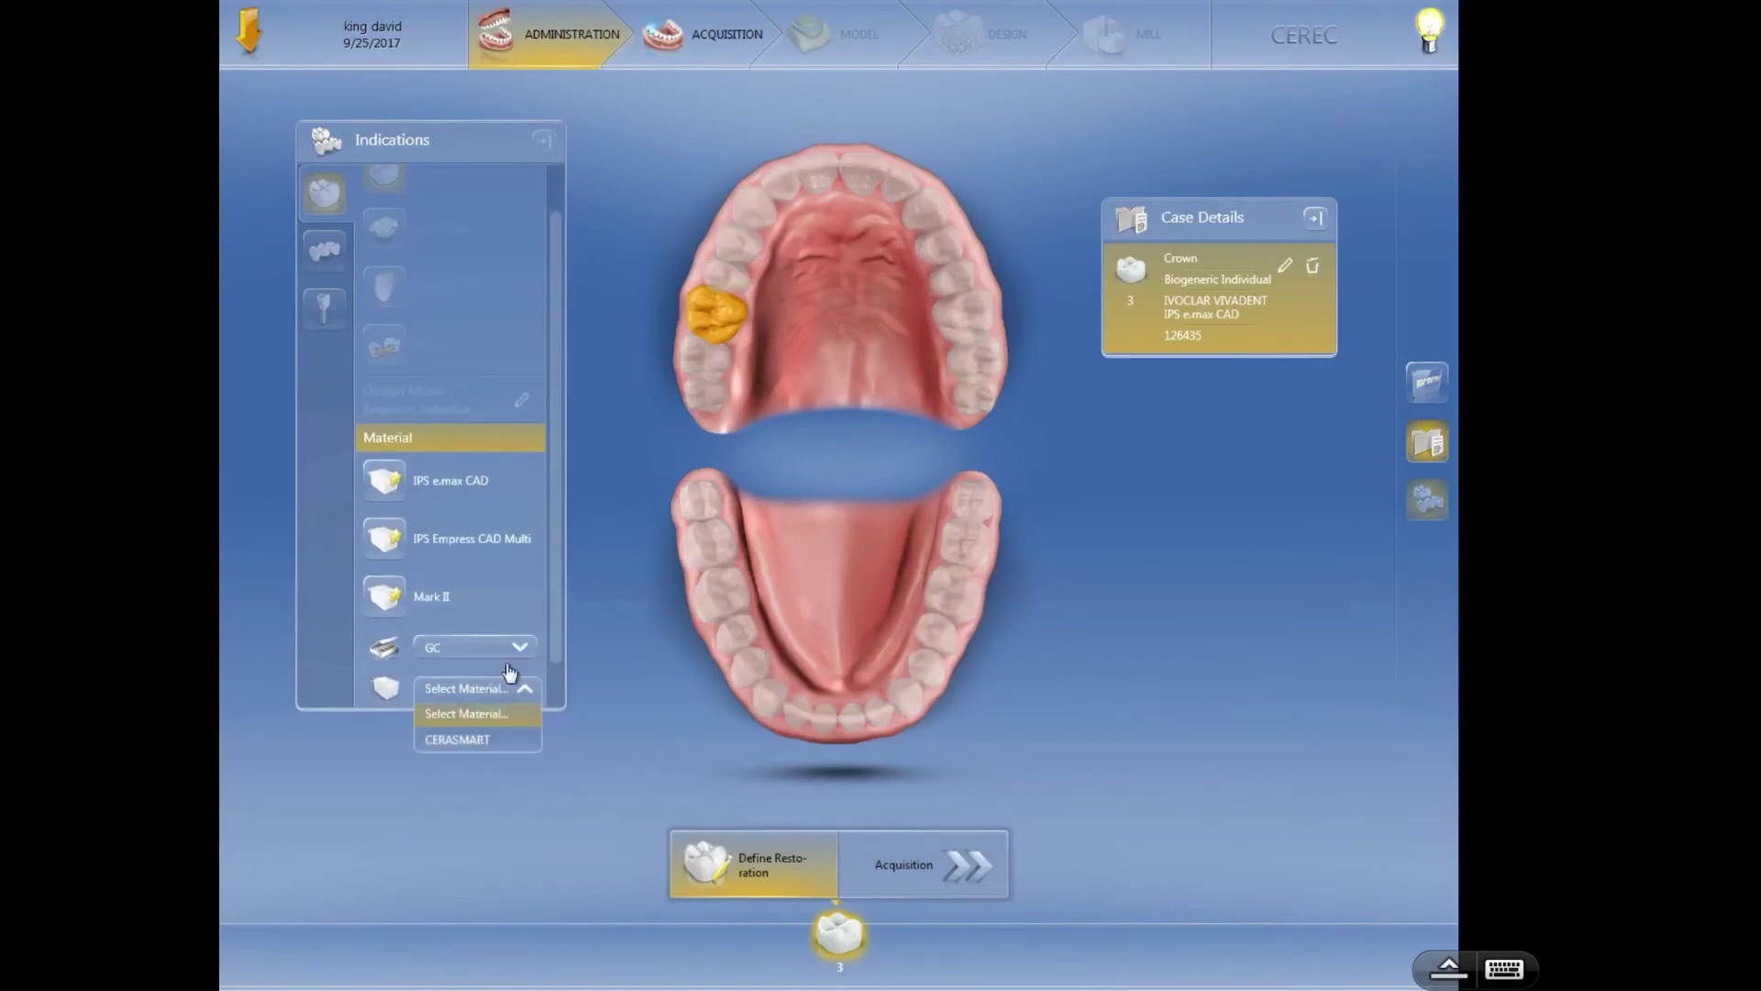
left_click(519, 647)
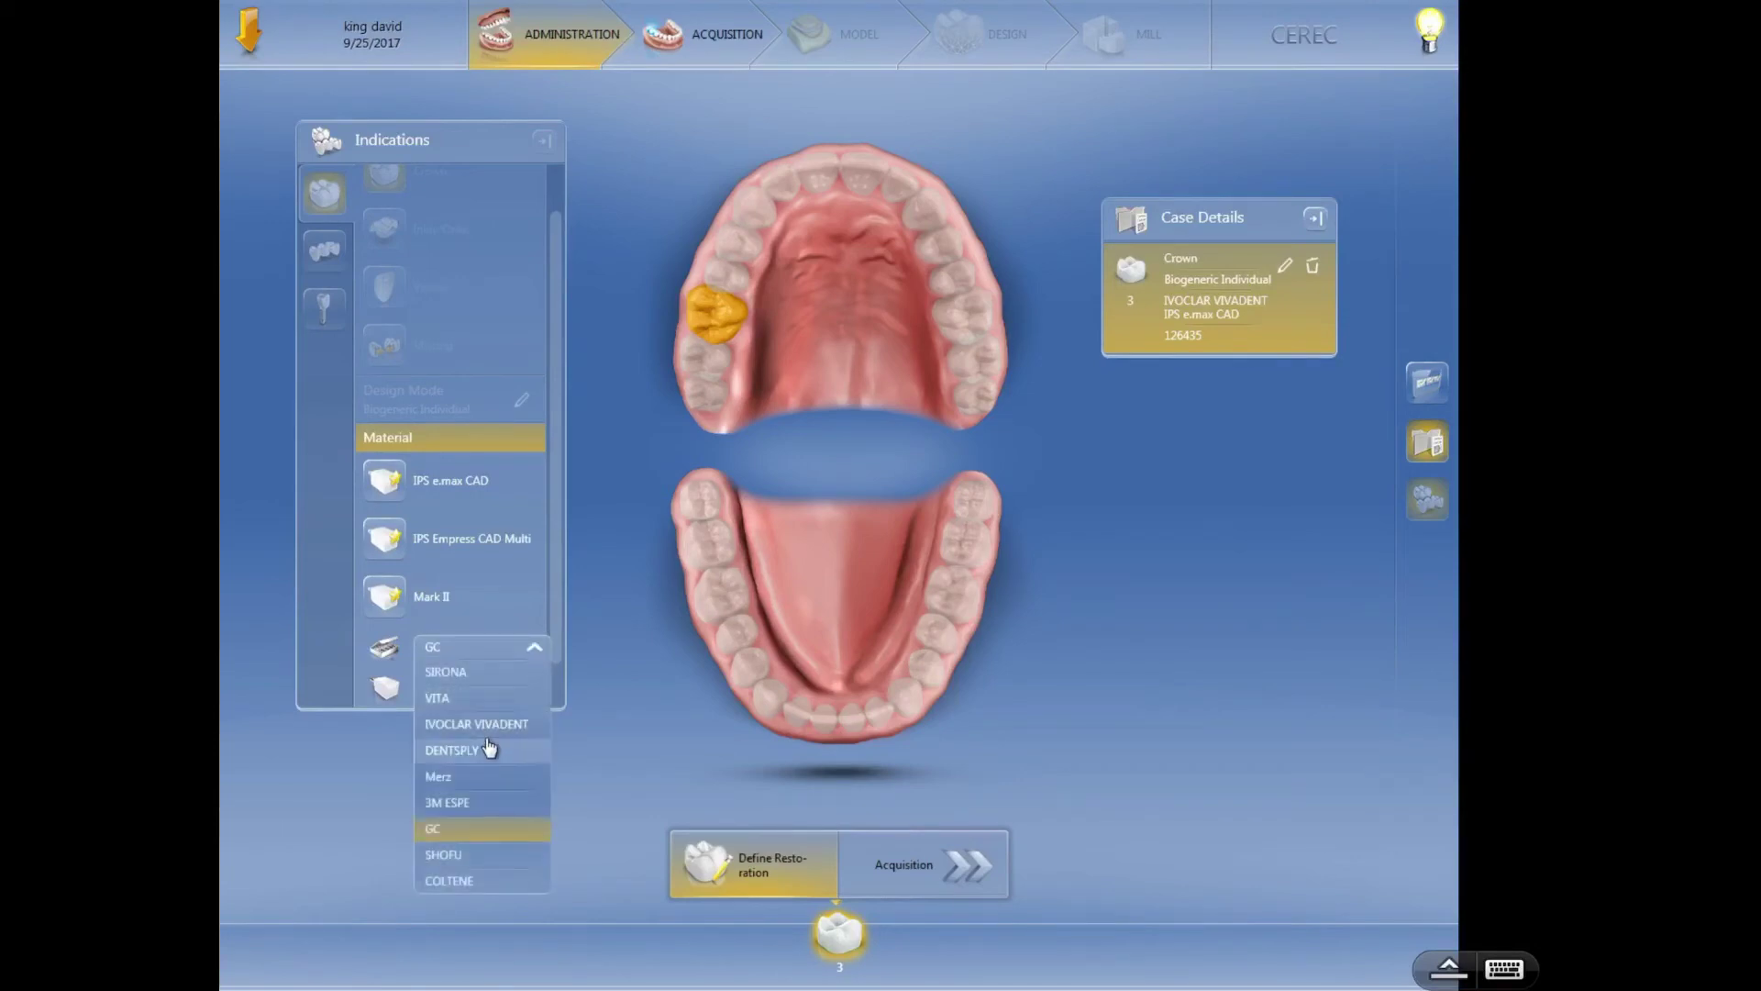
- Choose DENTSPLY CELTRA DUO, add a crown on tooth 4, then select tooth 3's entry
left_click(489, 748)
left_click(496, 690)
left_click(472, 738)
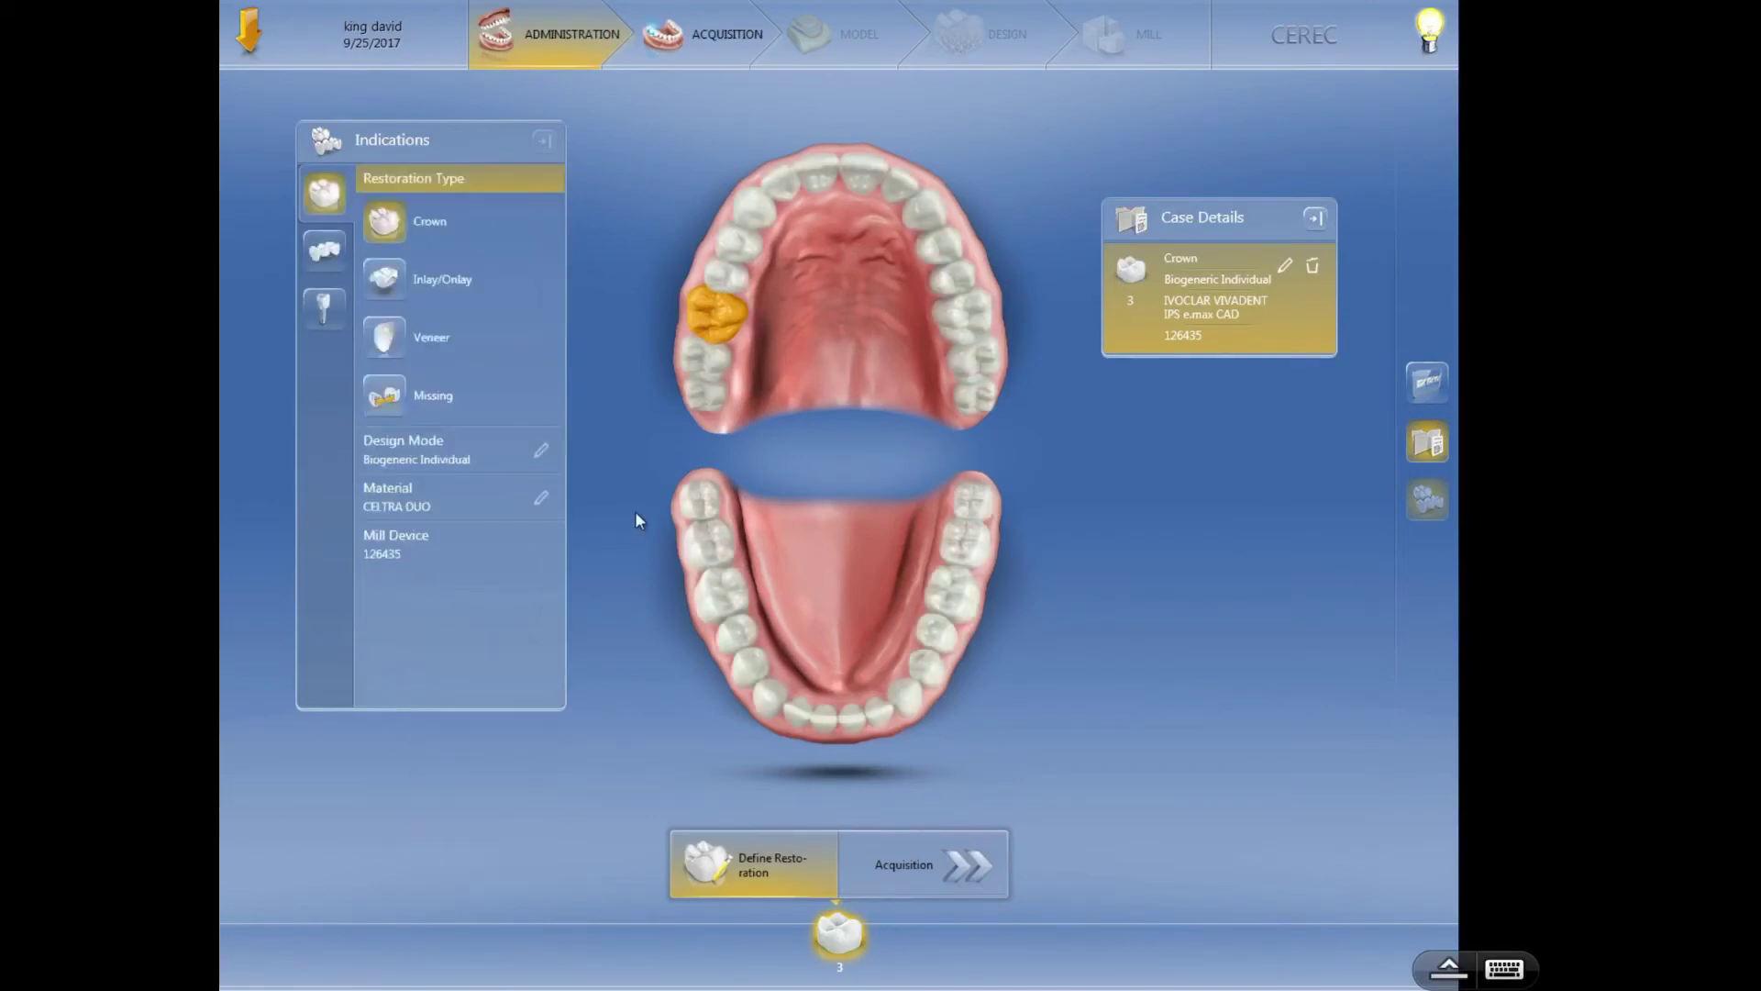
left_click(728, 287)
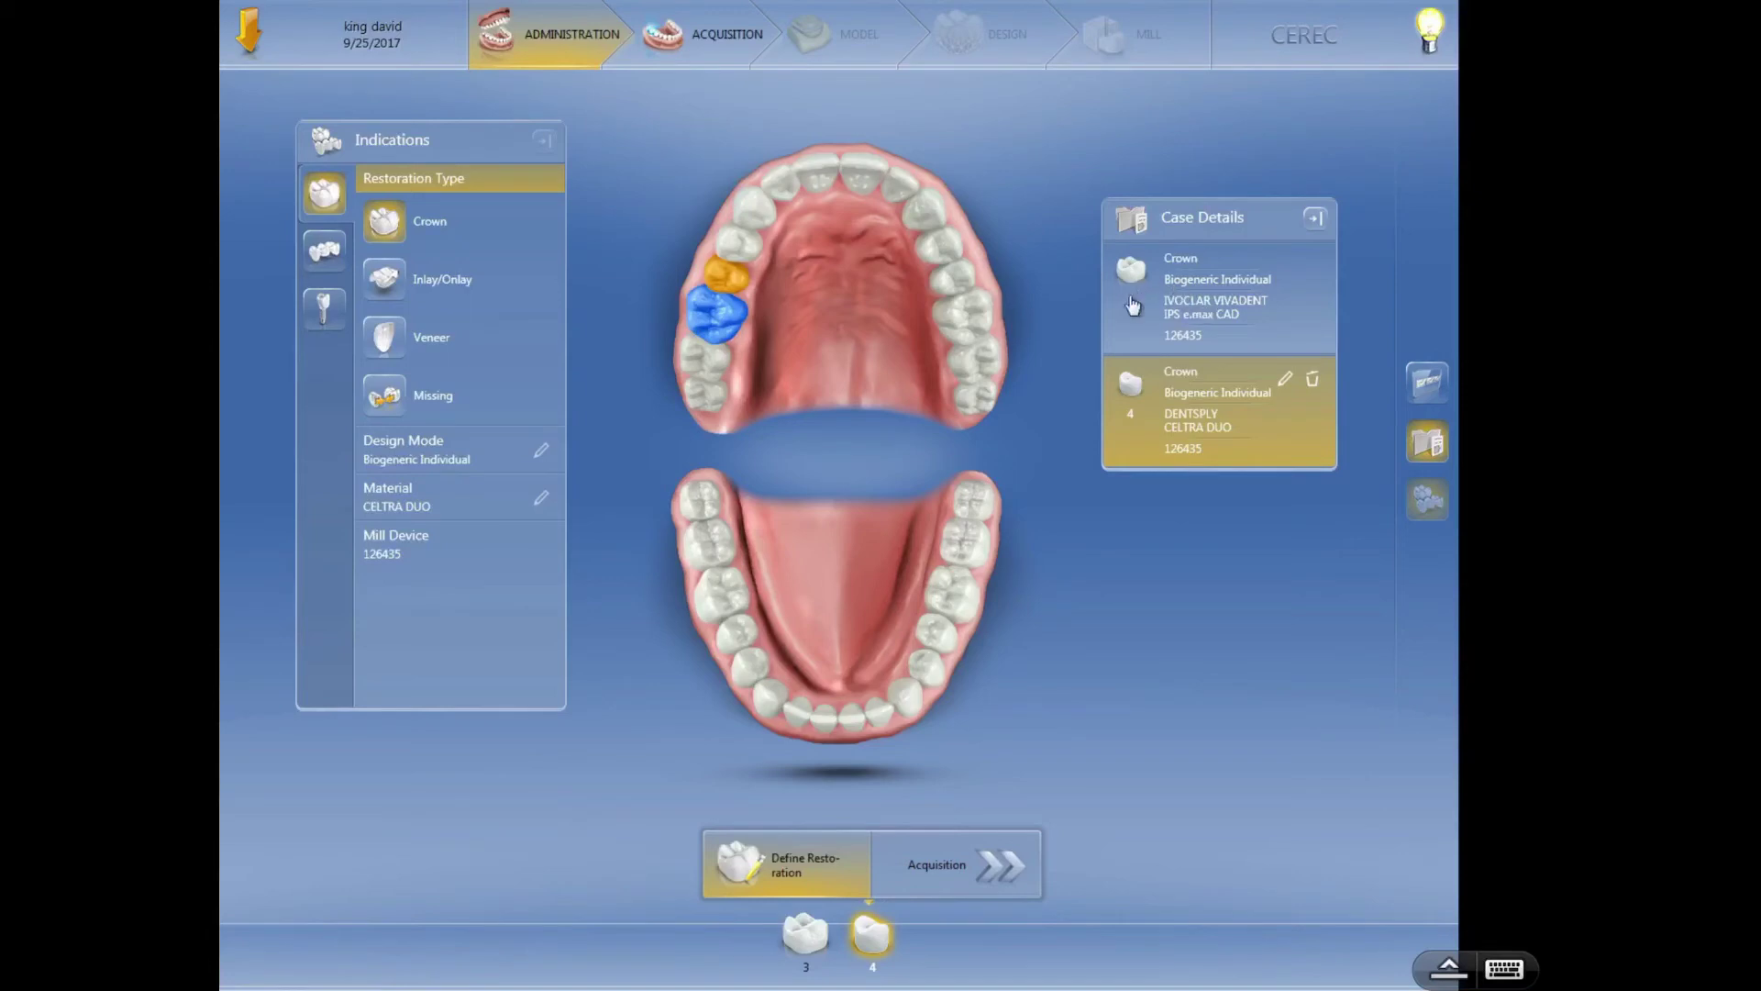
left_click(1262, 307)
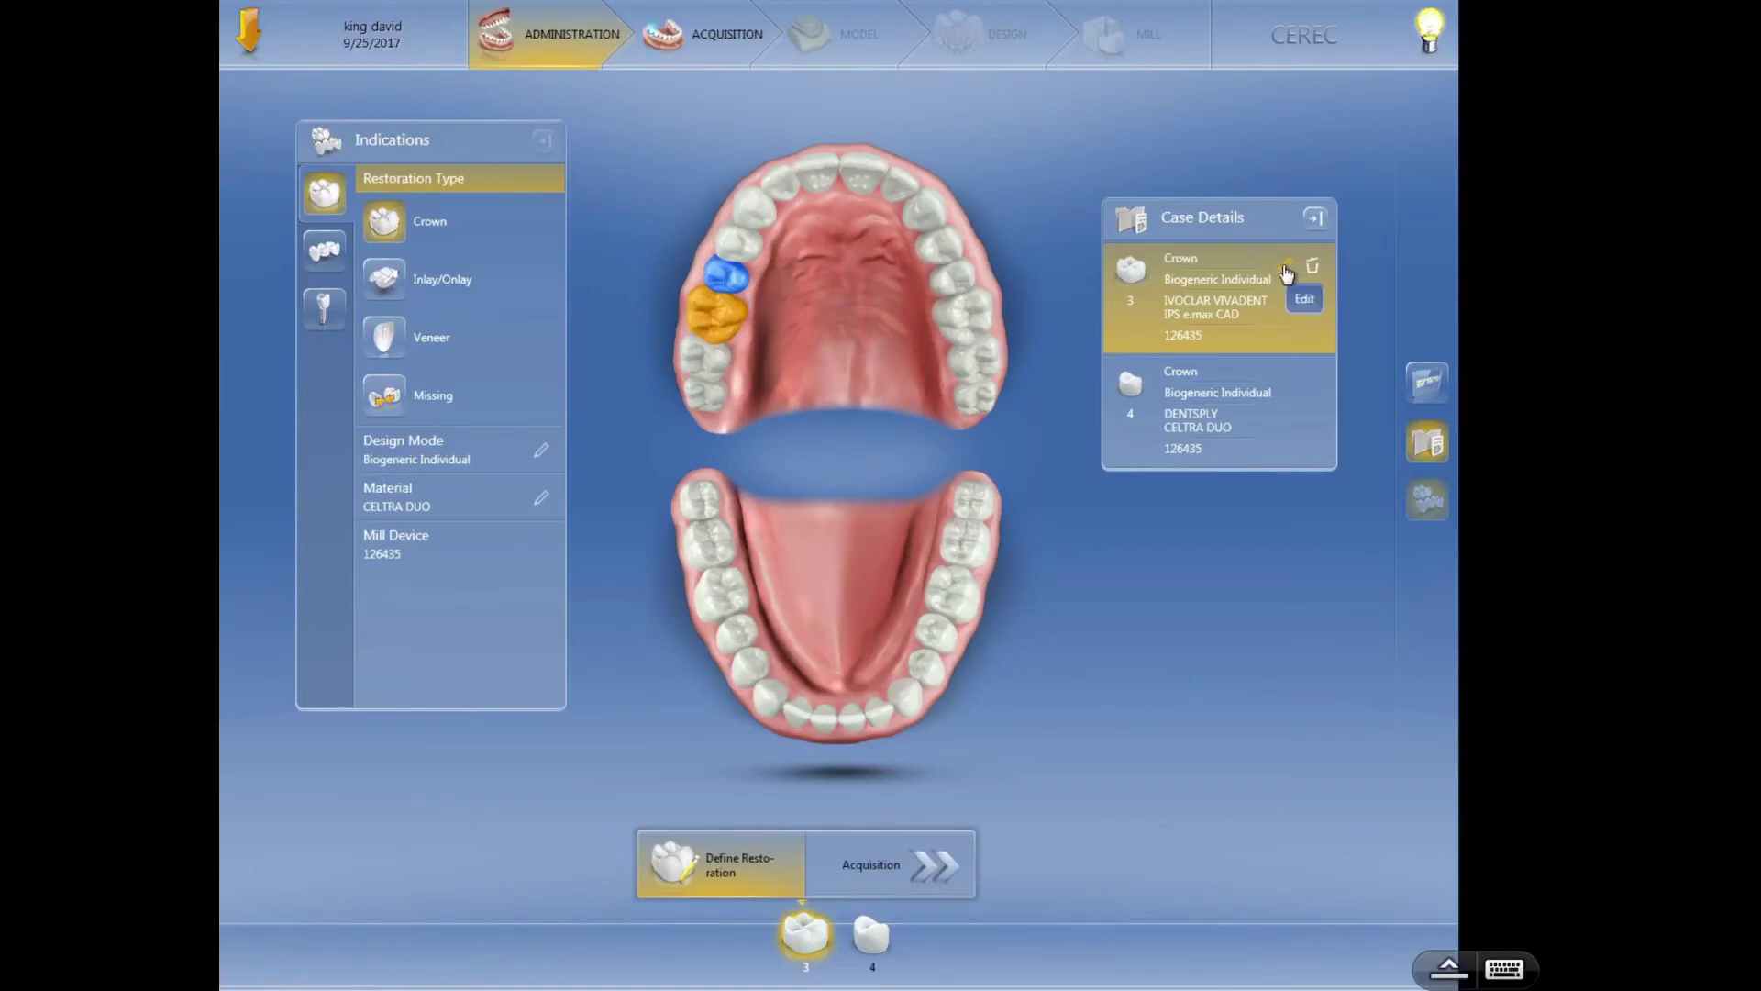
left_click(1285, 271)
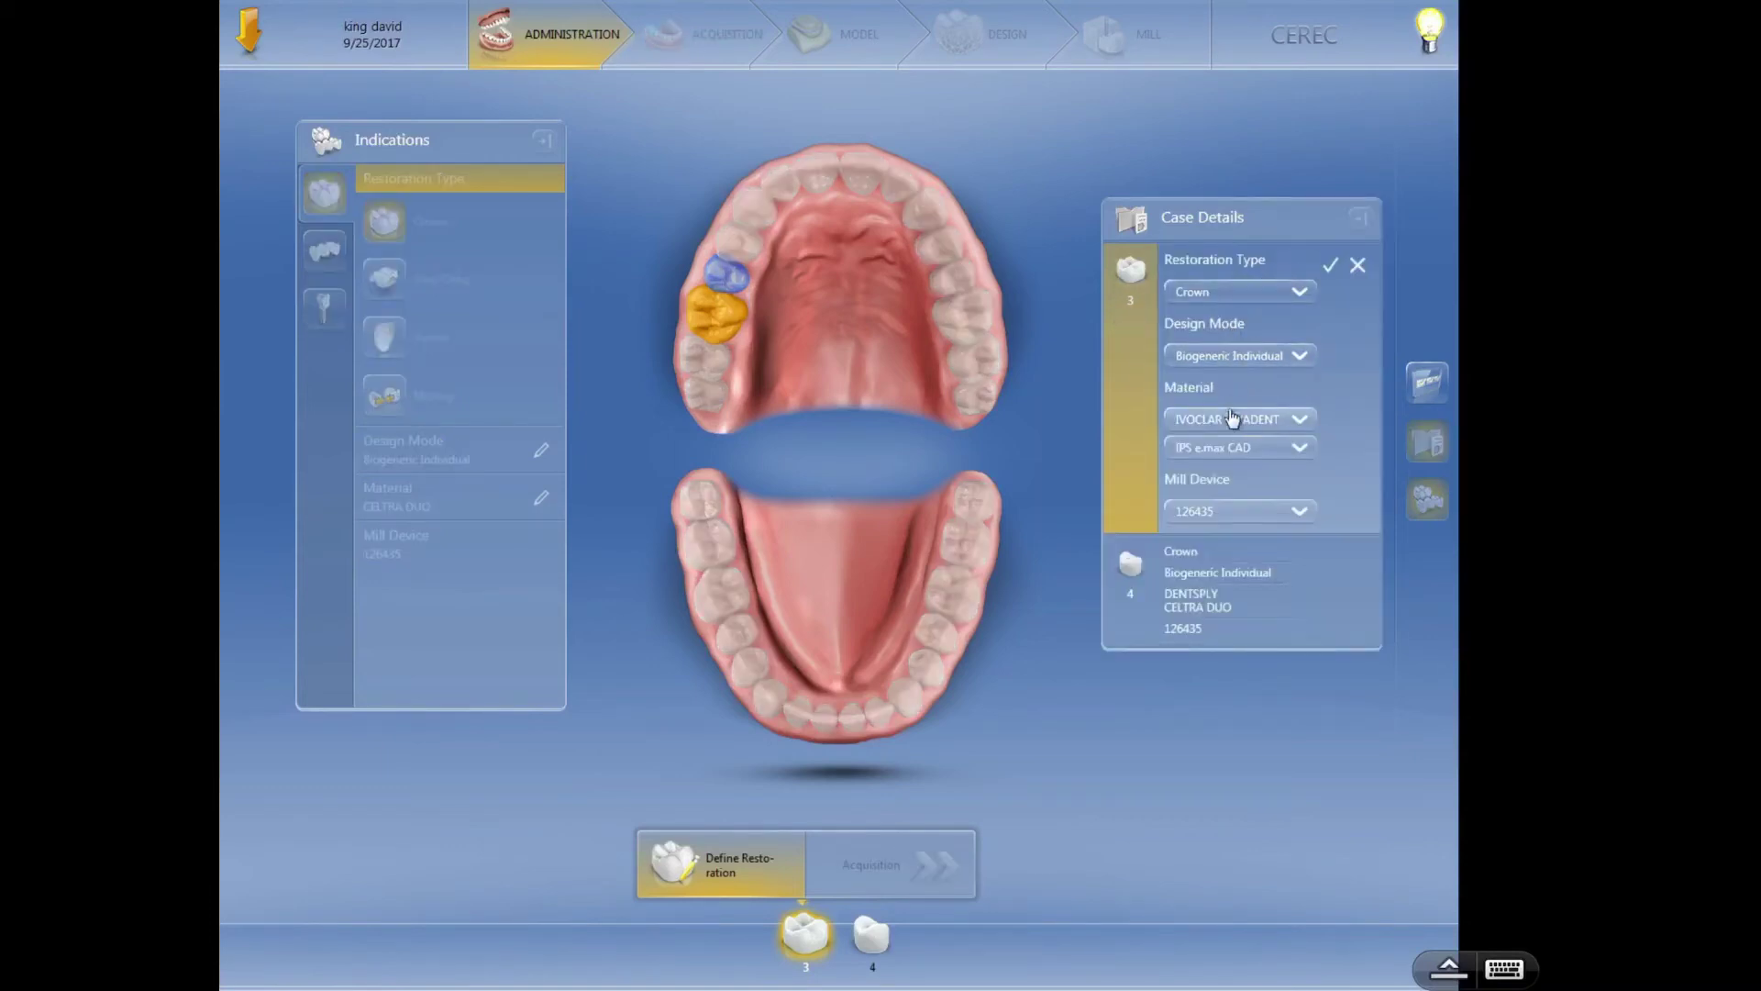
left_click(1226, 456)
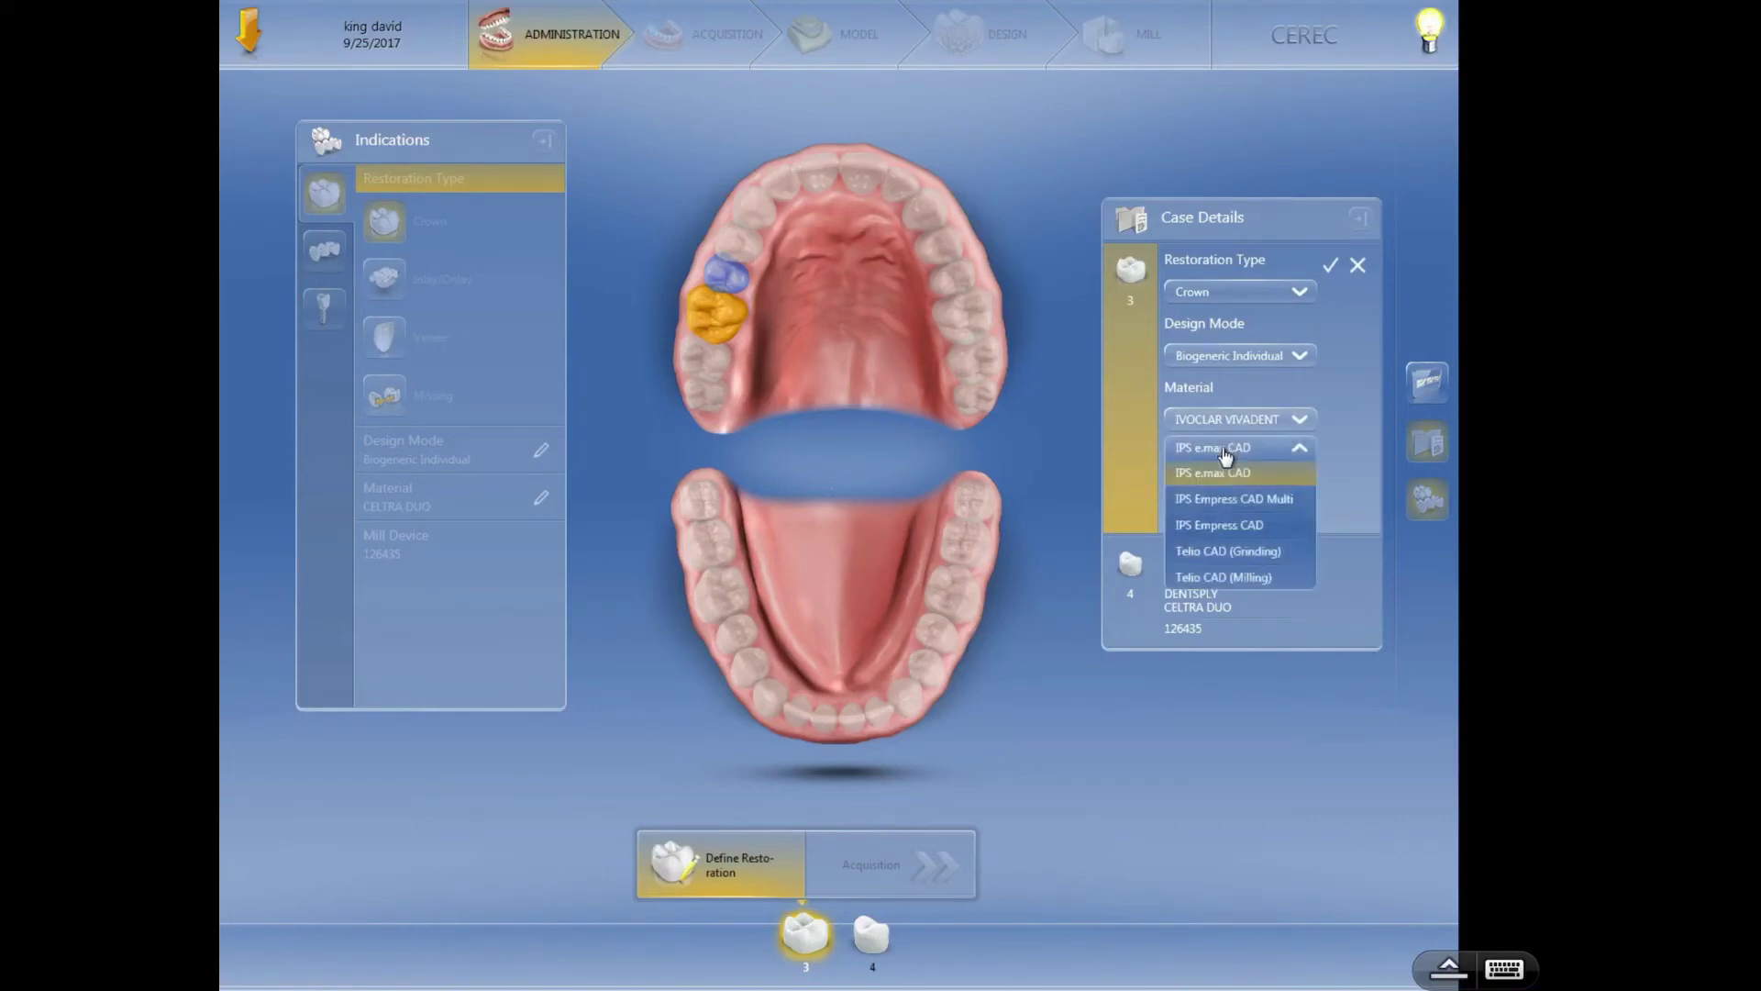
left_click(1359, 442)
left_click(1285, 418)
left_click(1217, 529)
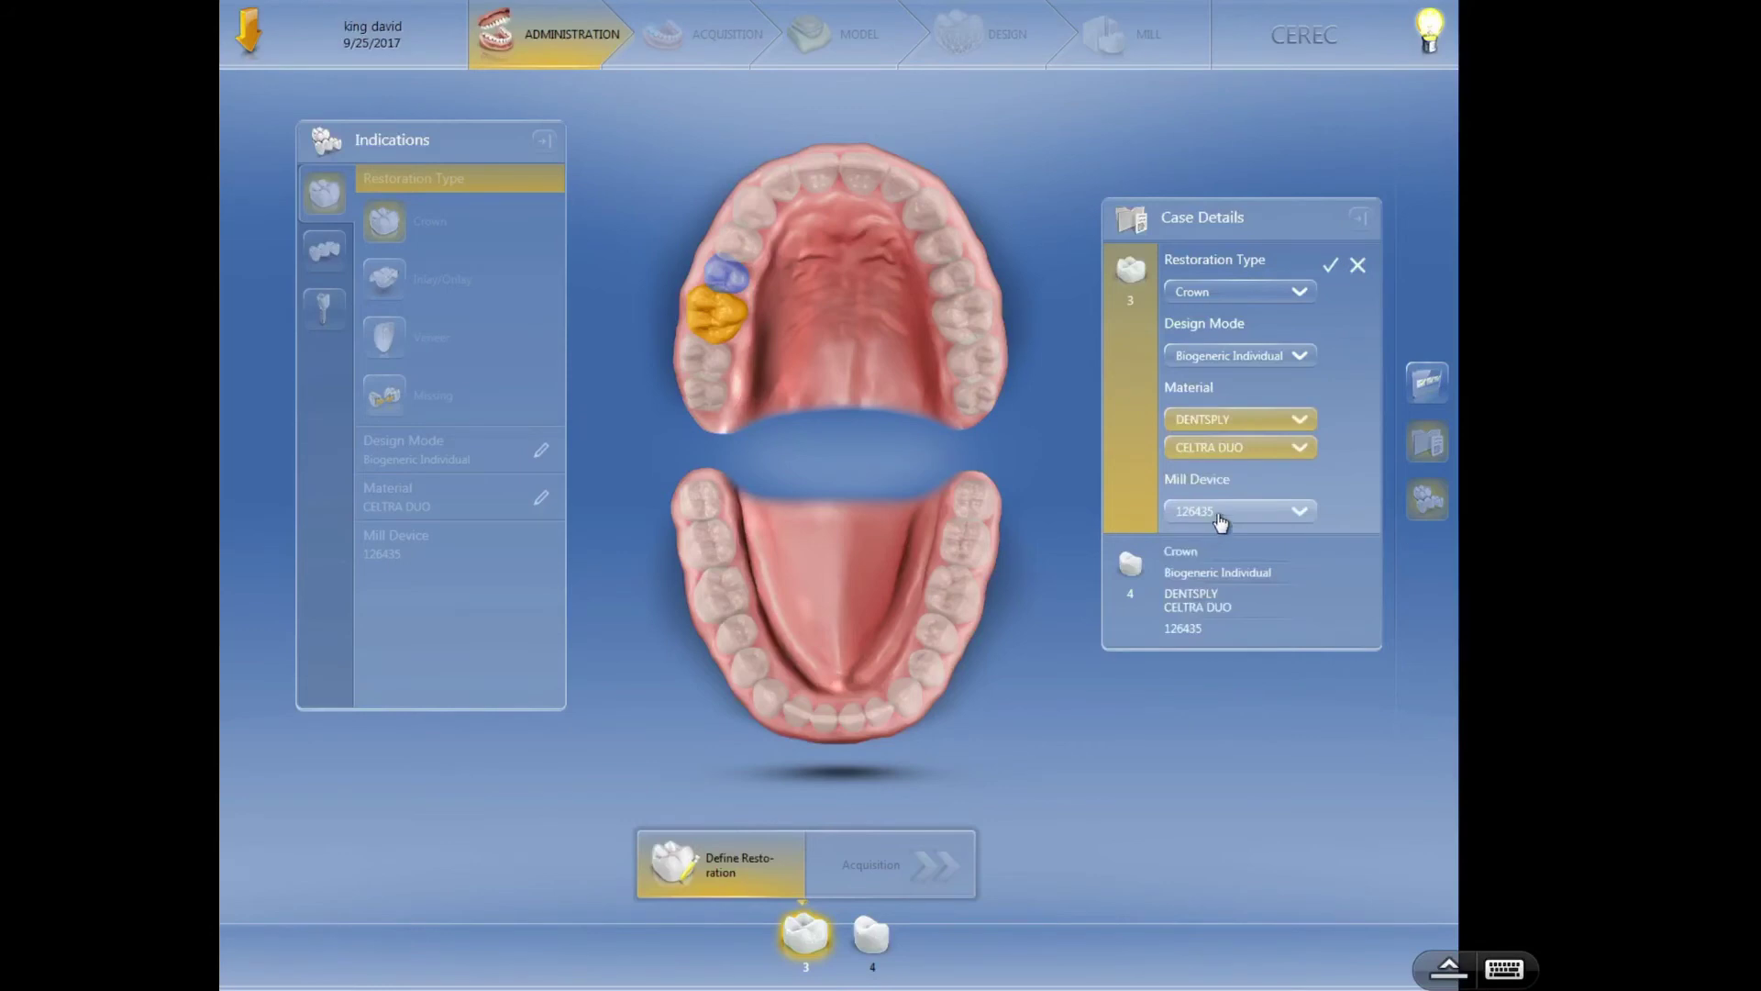
left_click(1265, 461)
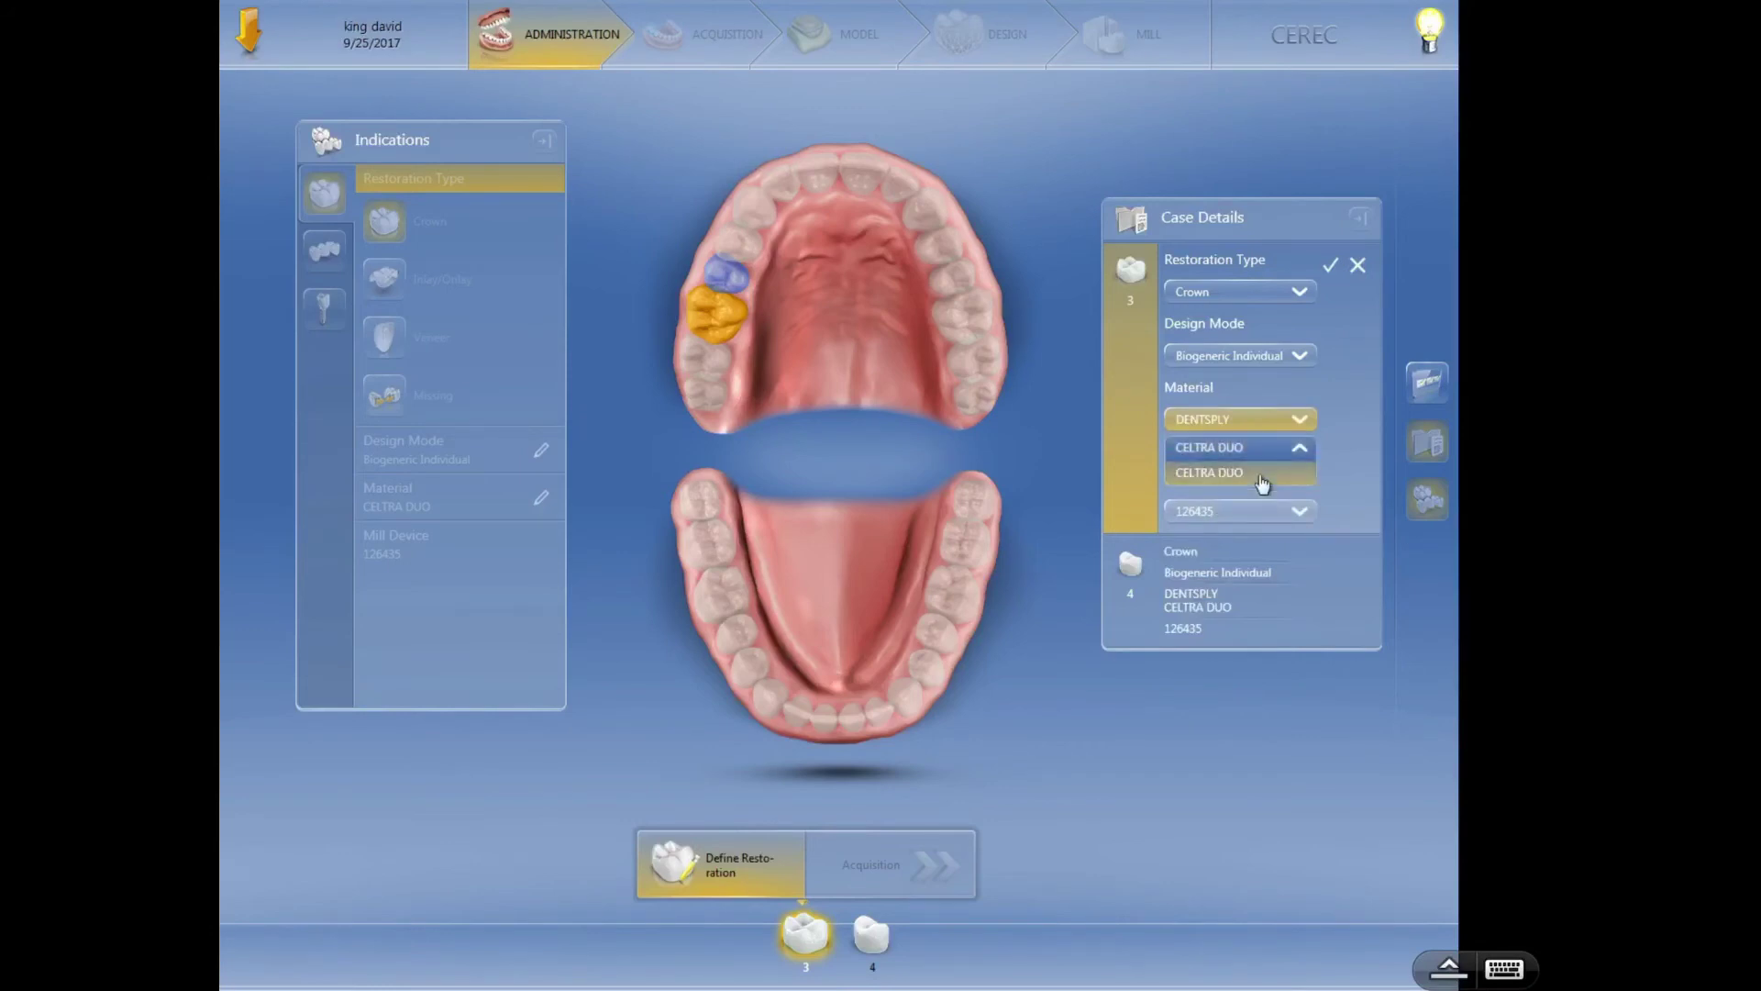
left_click(1346, 470)
left_click(1301, 420)
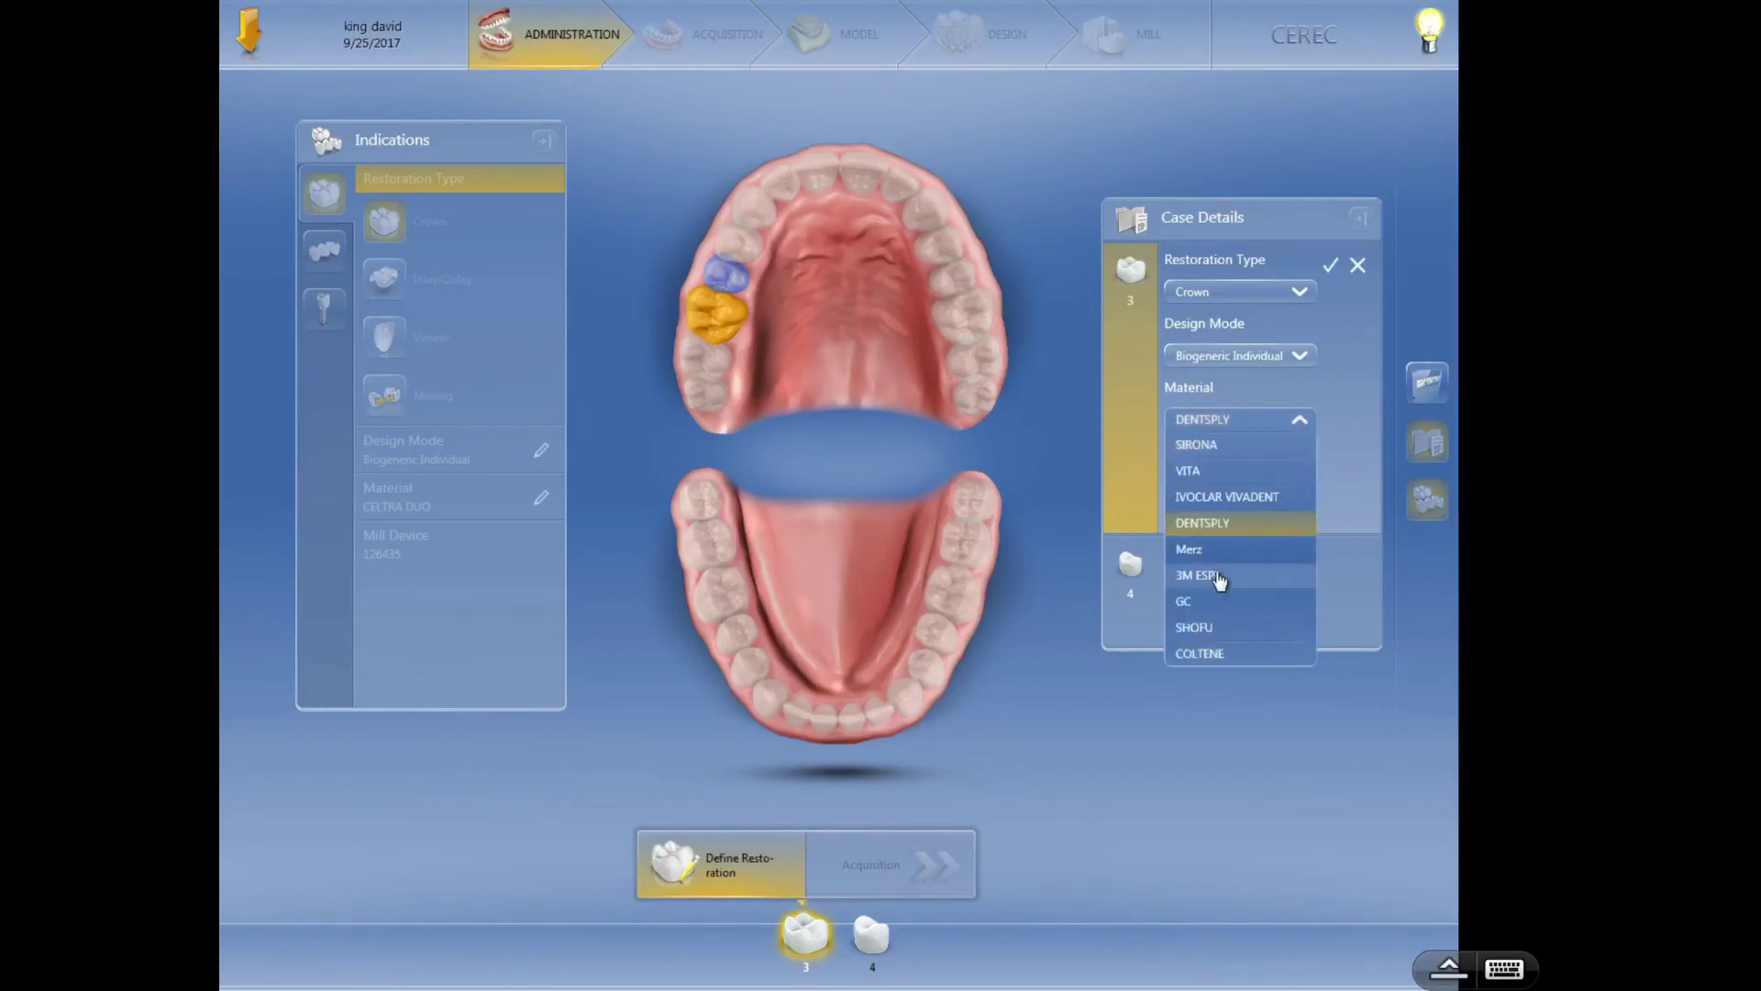
left_click(1219, 606)
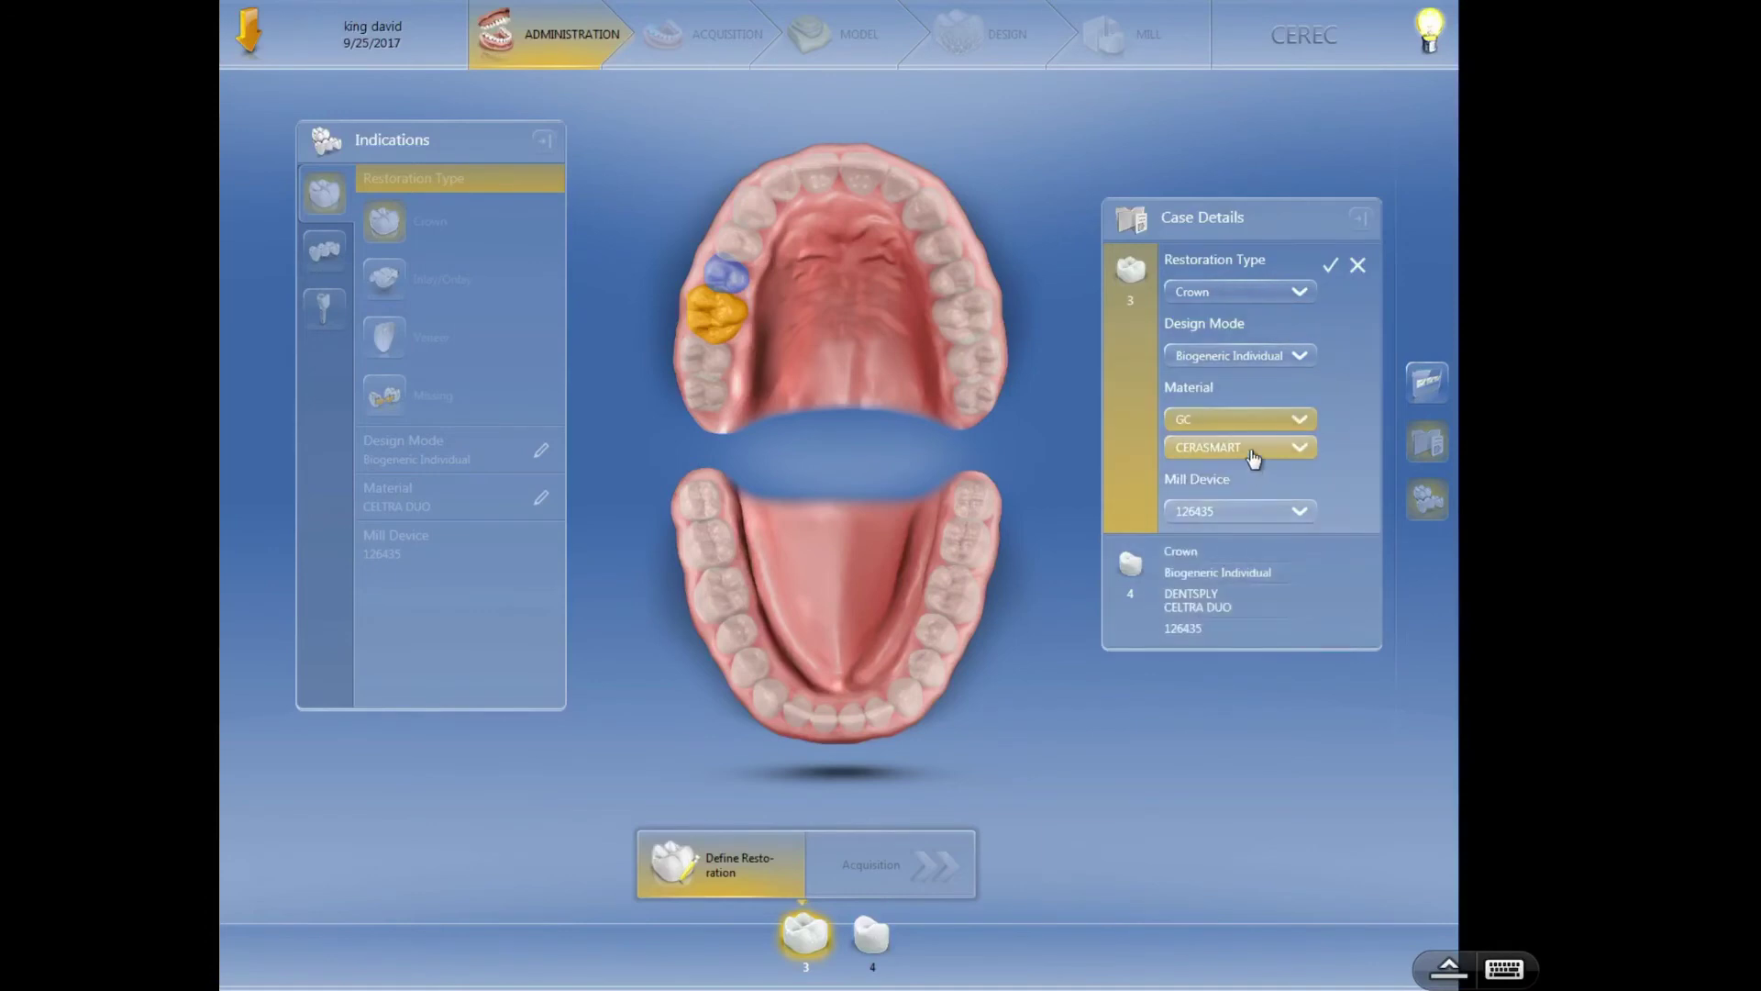
left_click(1299, 422)
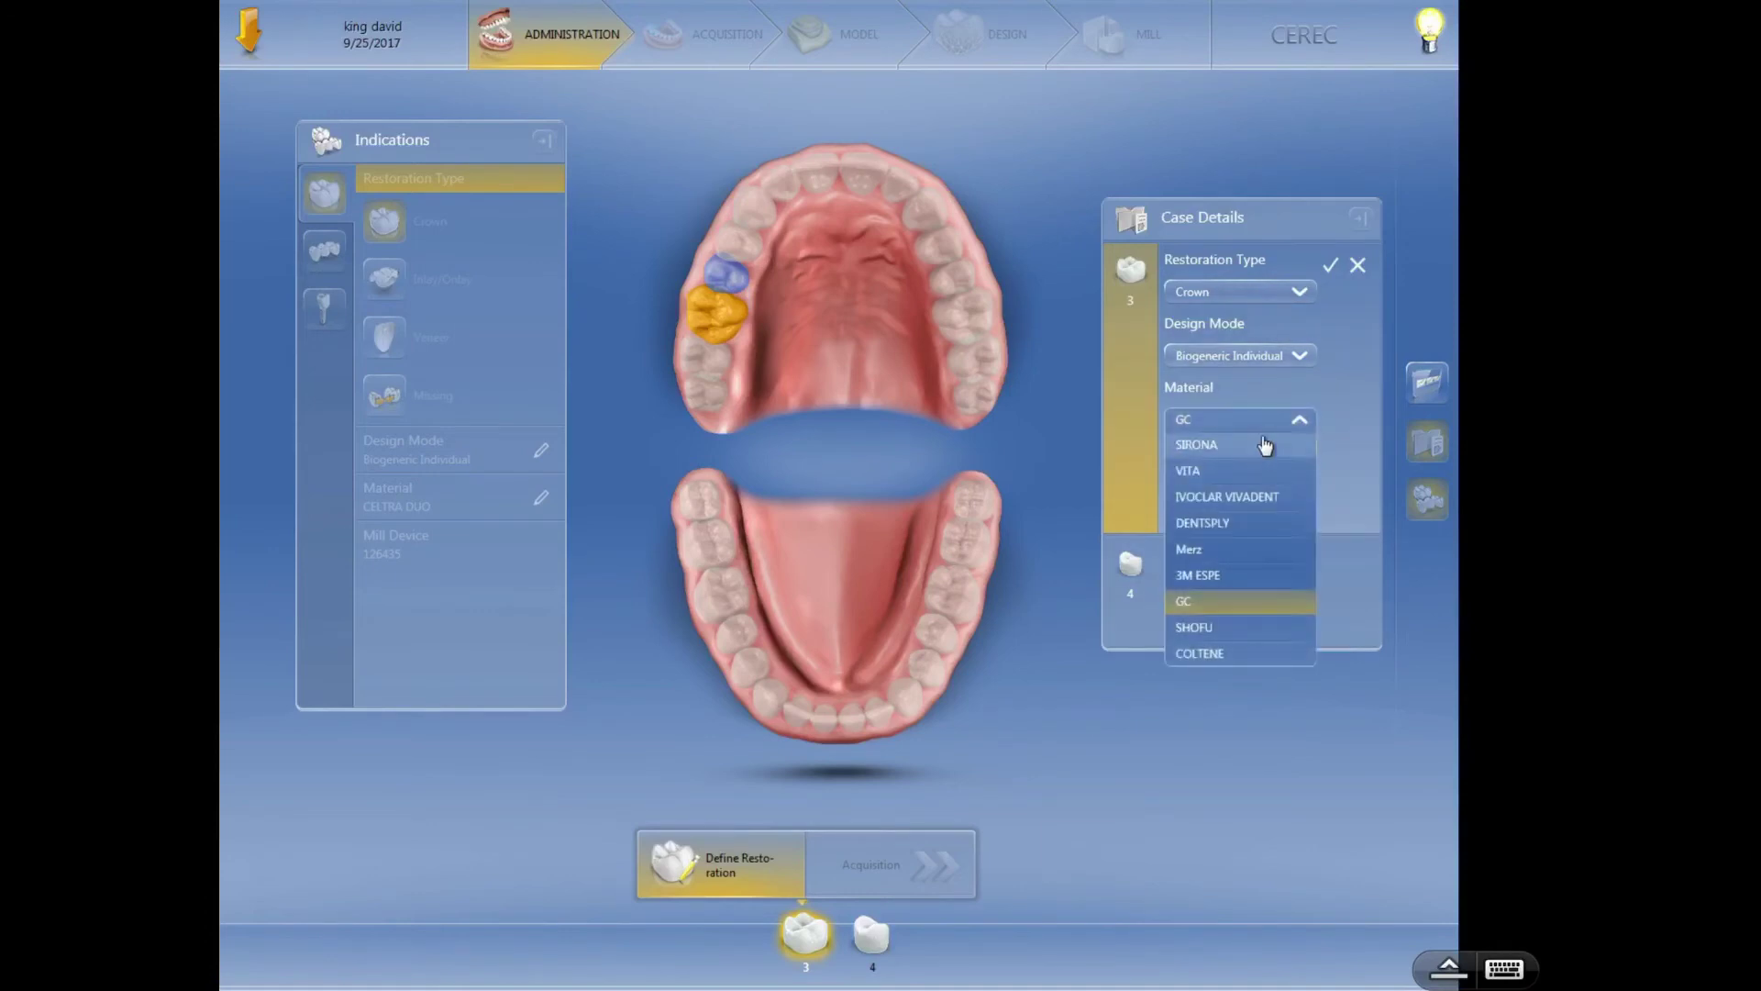
left_click(1243, 500)
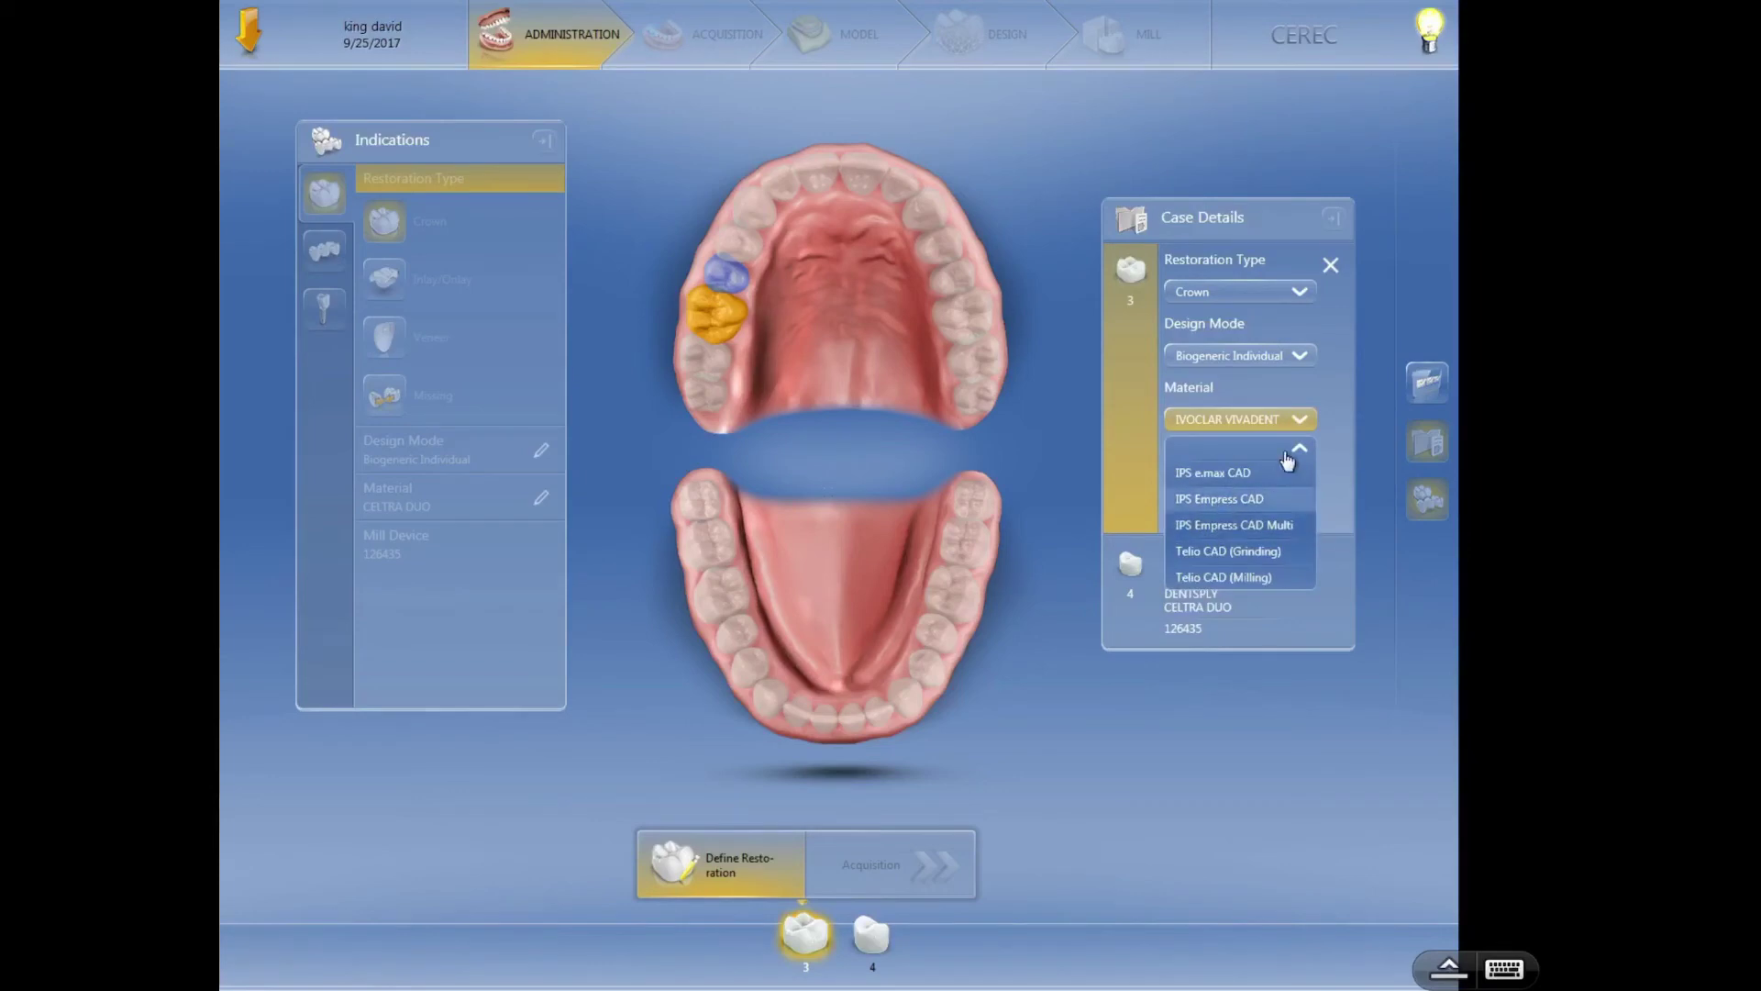
left_click(1296, 422)
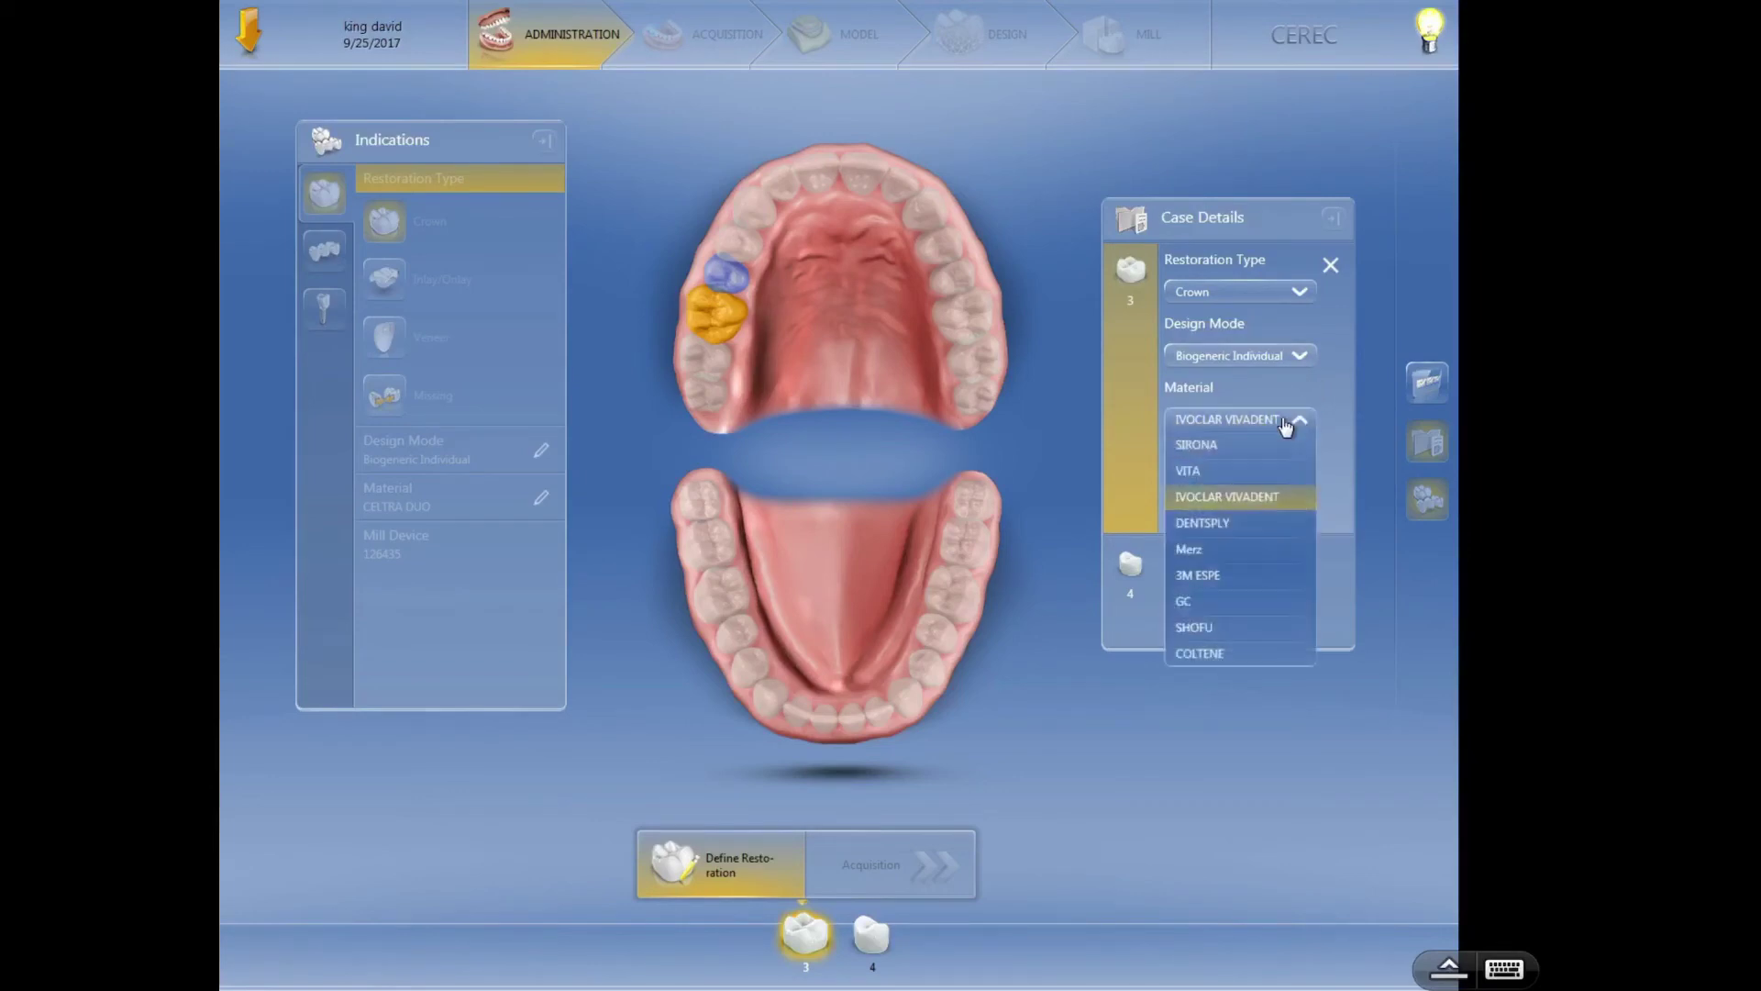
left_click(1229, 497)
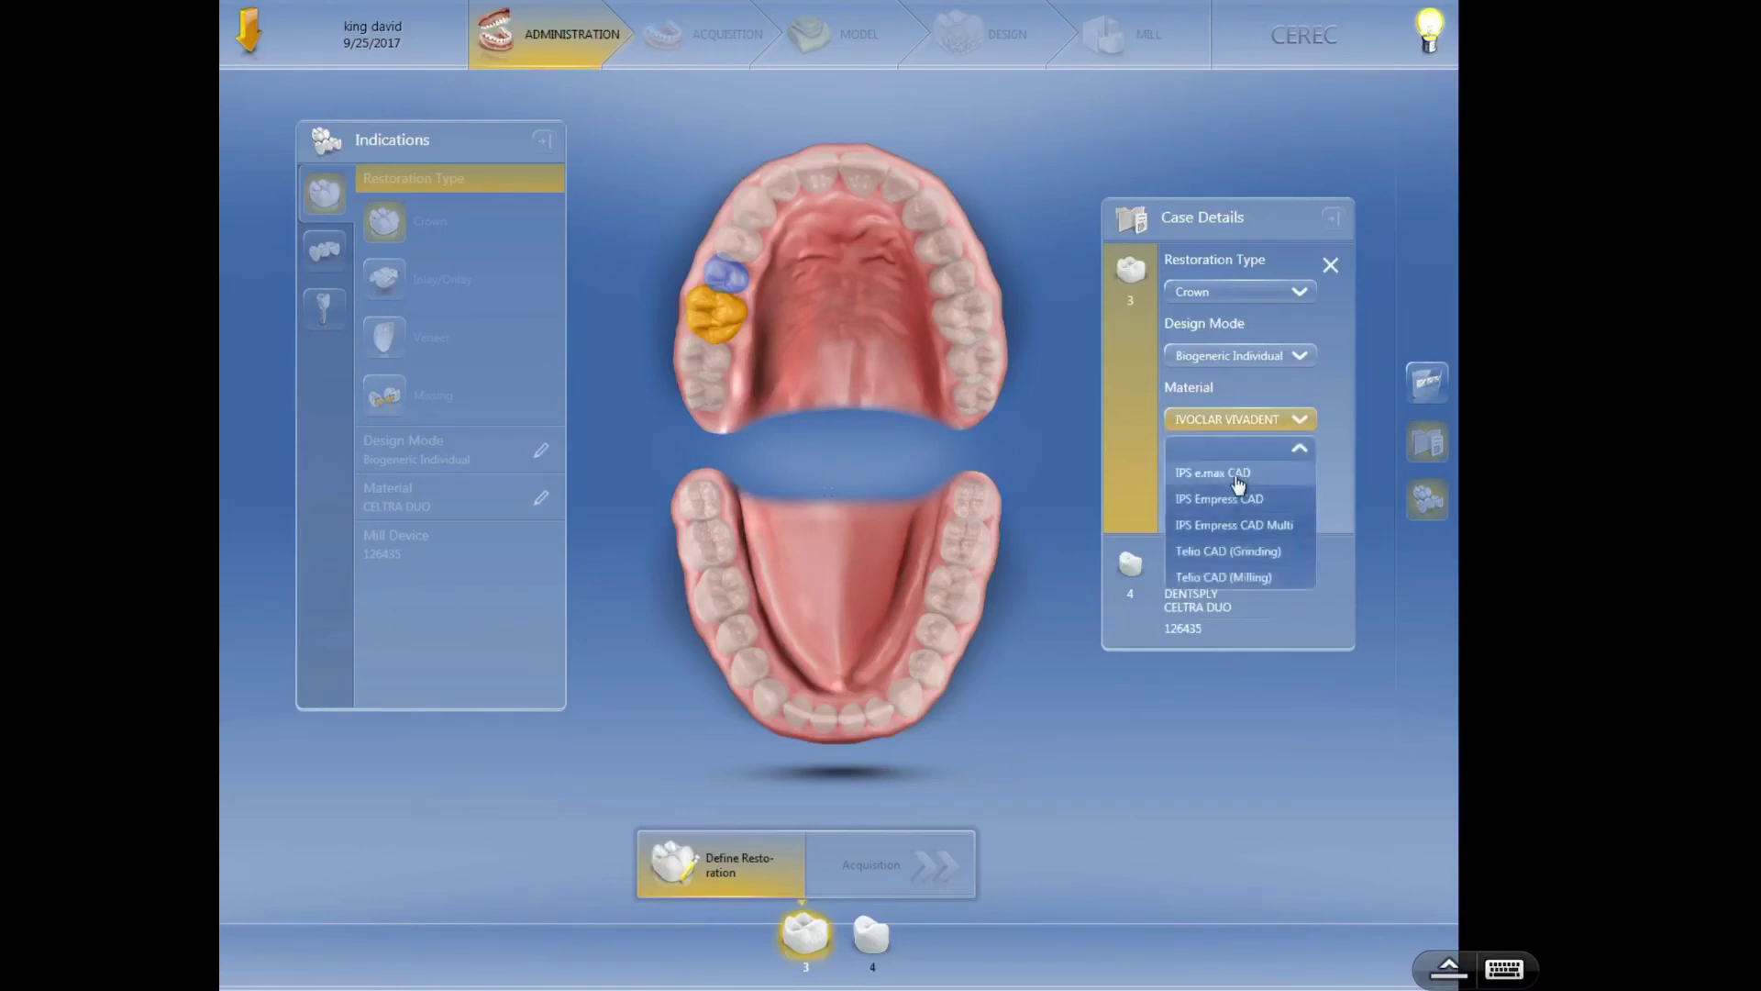
left_click(1236, 475)
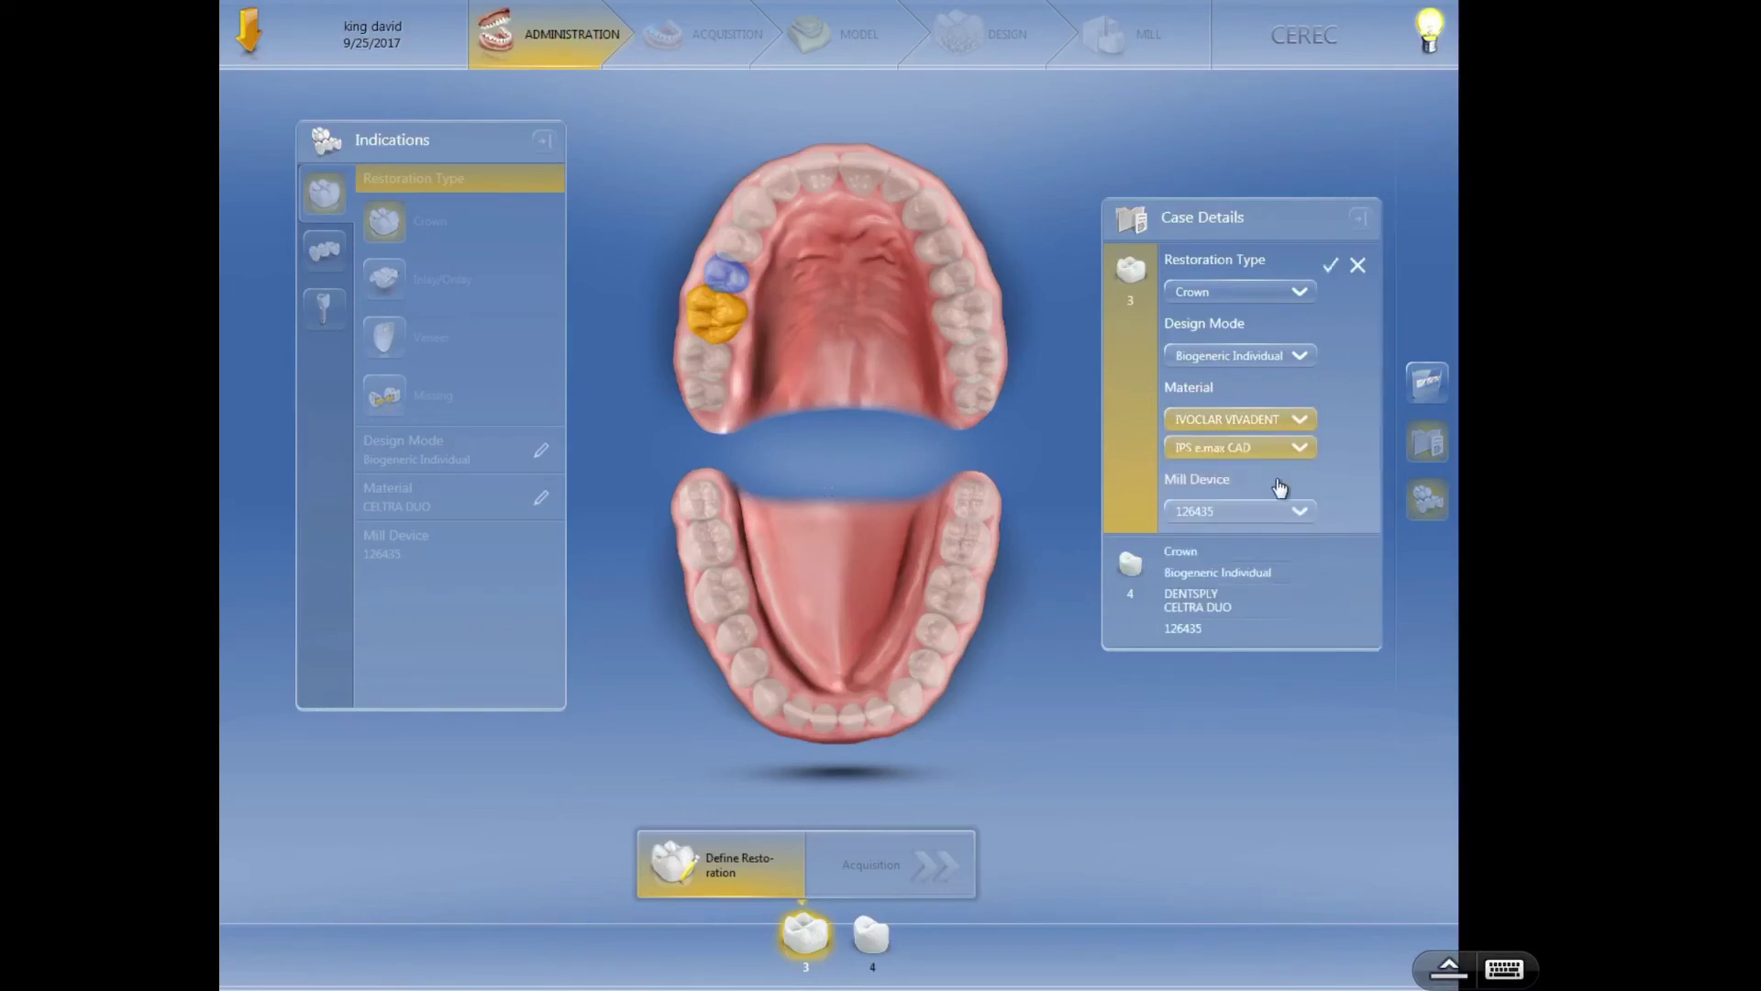
left_click(1330, 268)
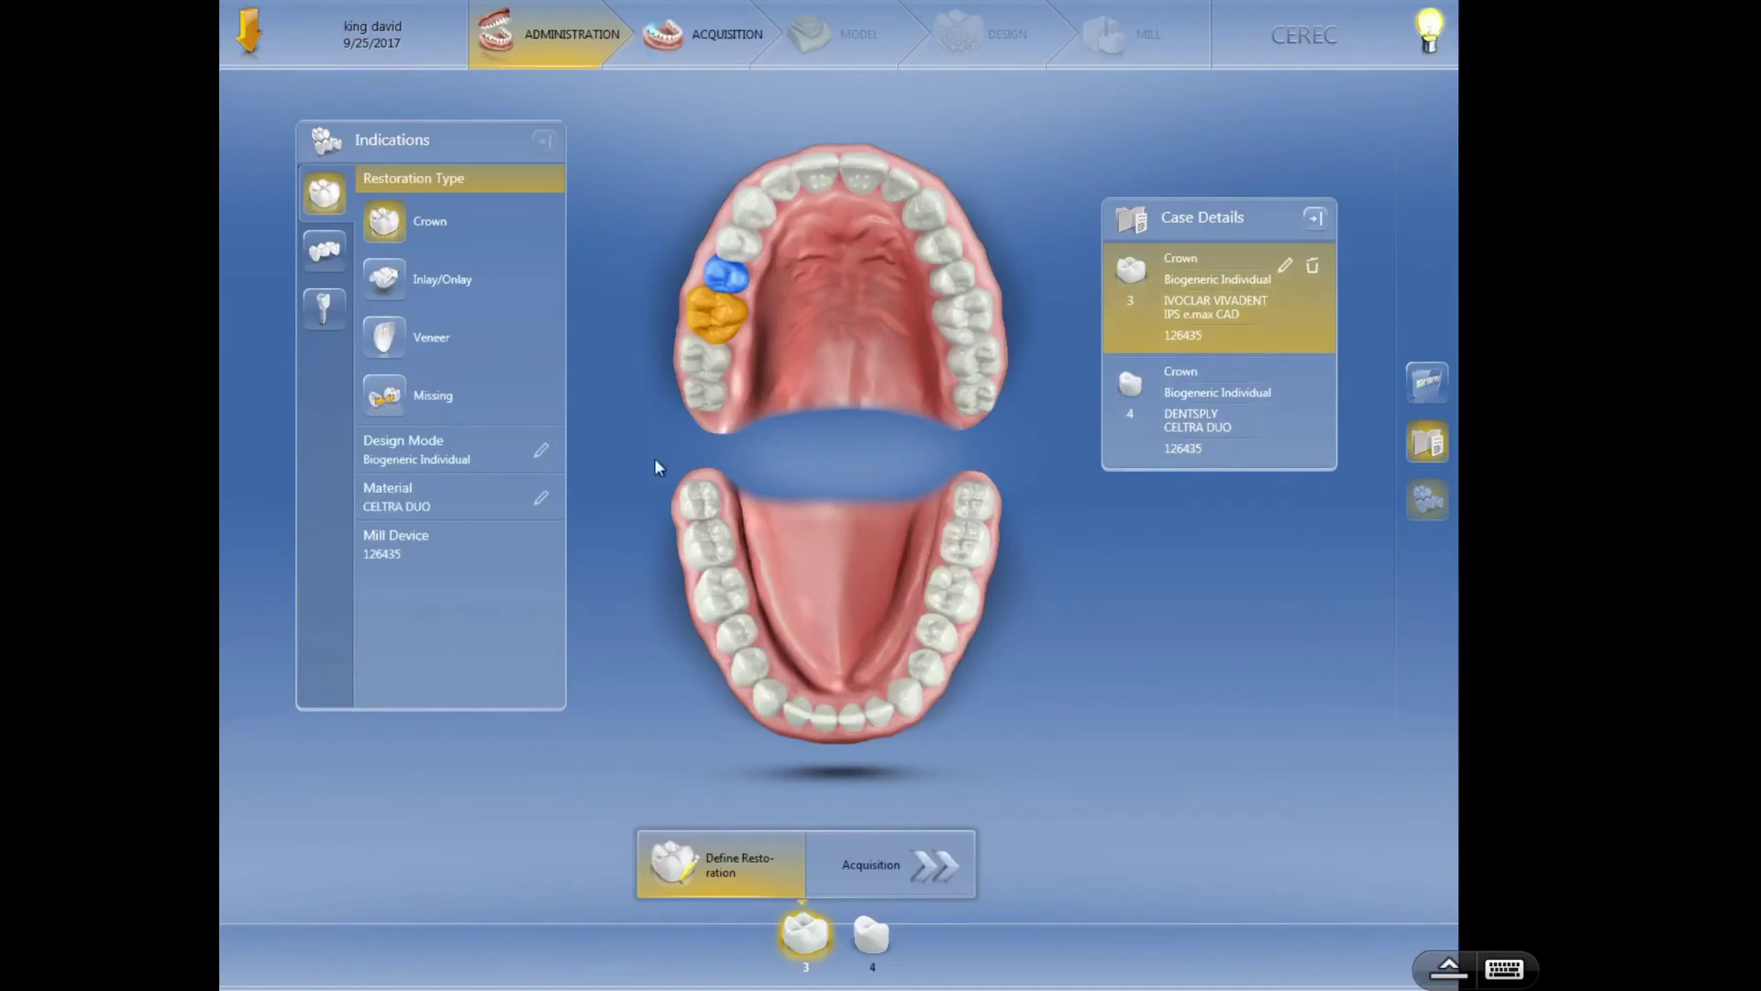
mouse_move(720, 271)
mouse_move(724, 336)
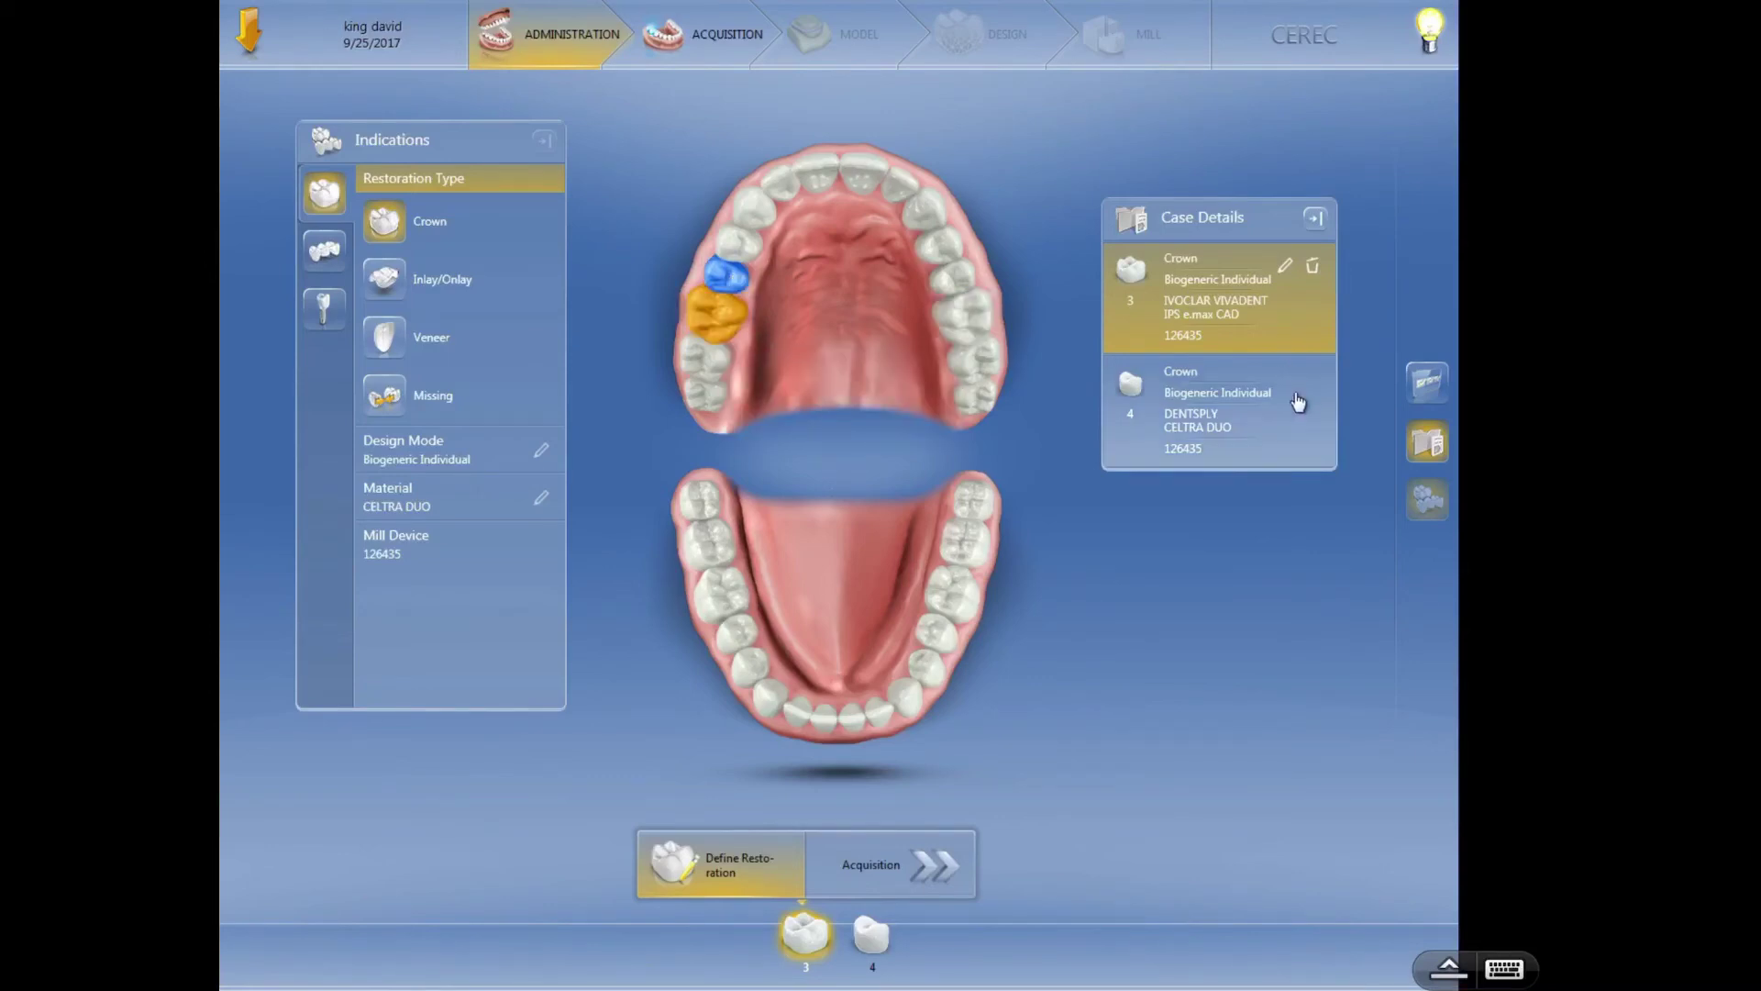
- Delete tooth 4's crown from Case Details, re-add it on the arch, and click Acquisition
left_click(1142, 410)
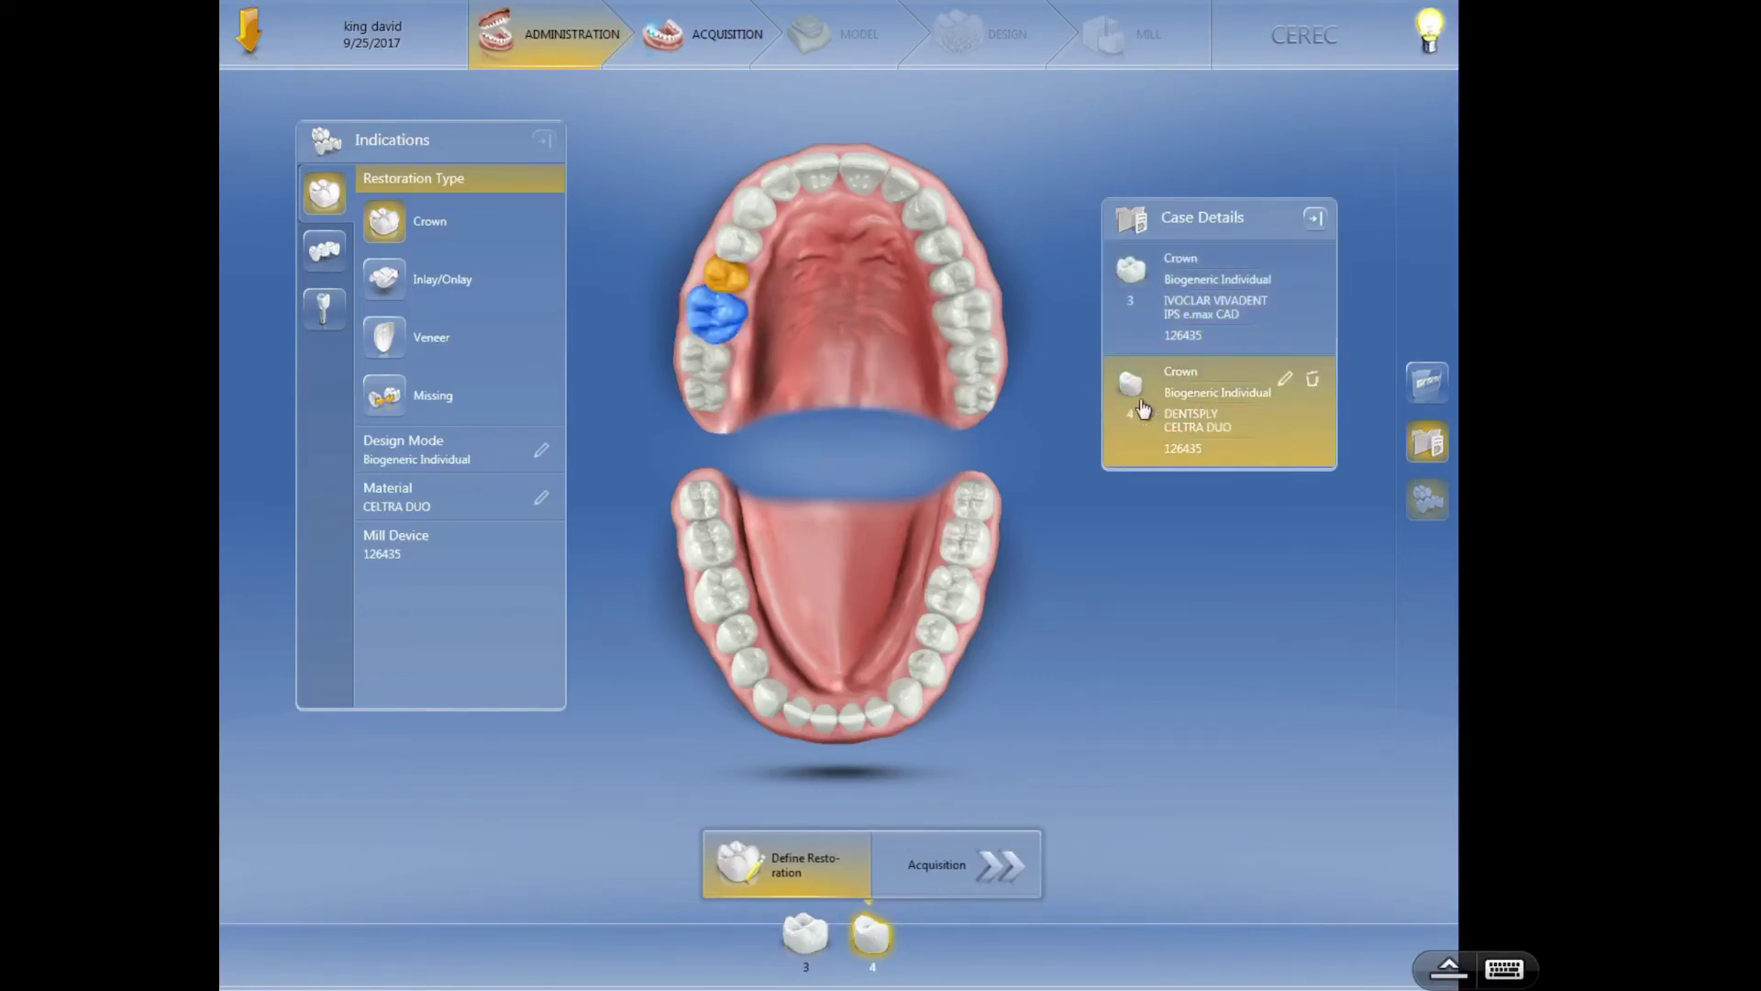
left_click(1313, 381)
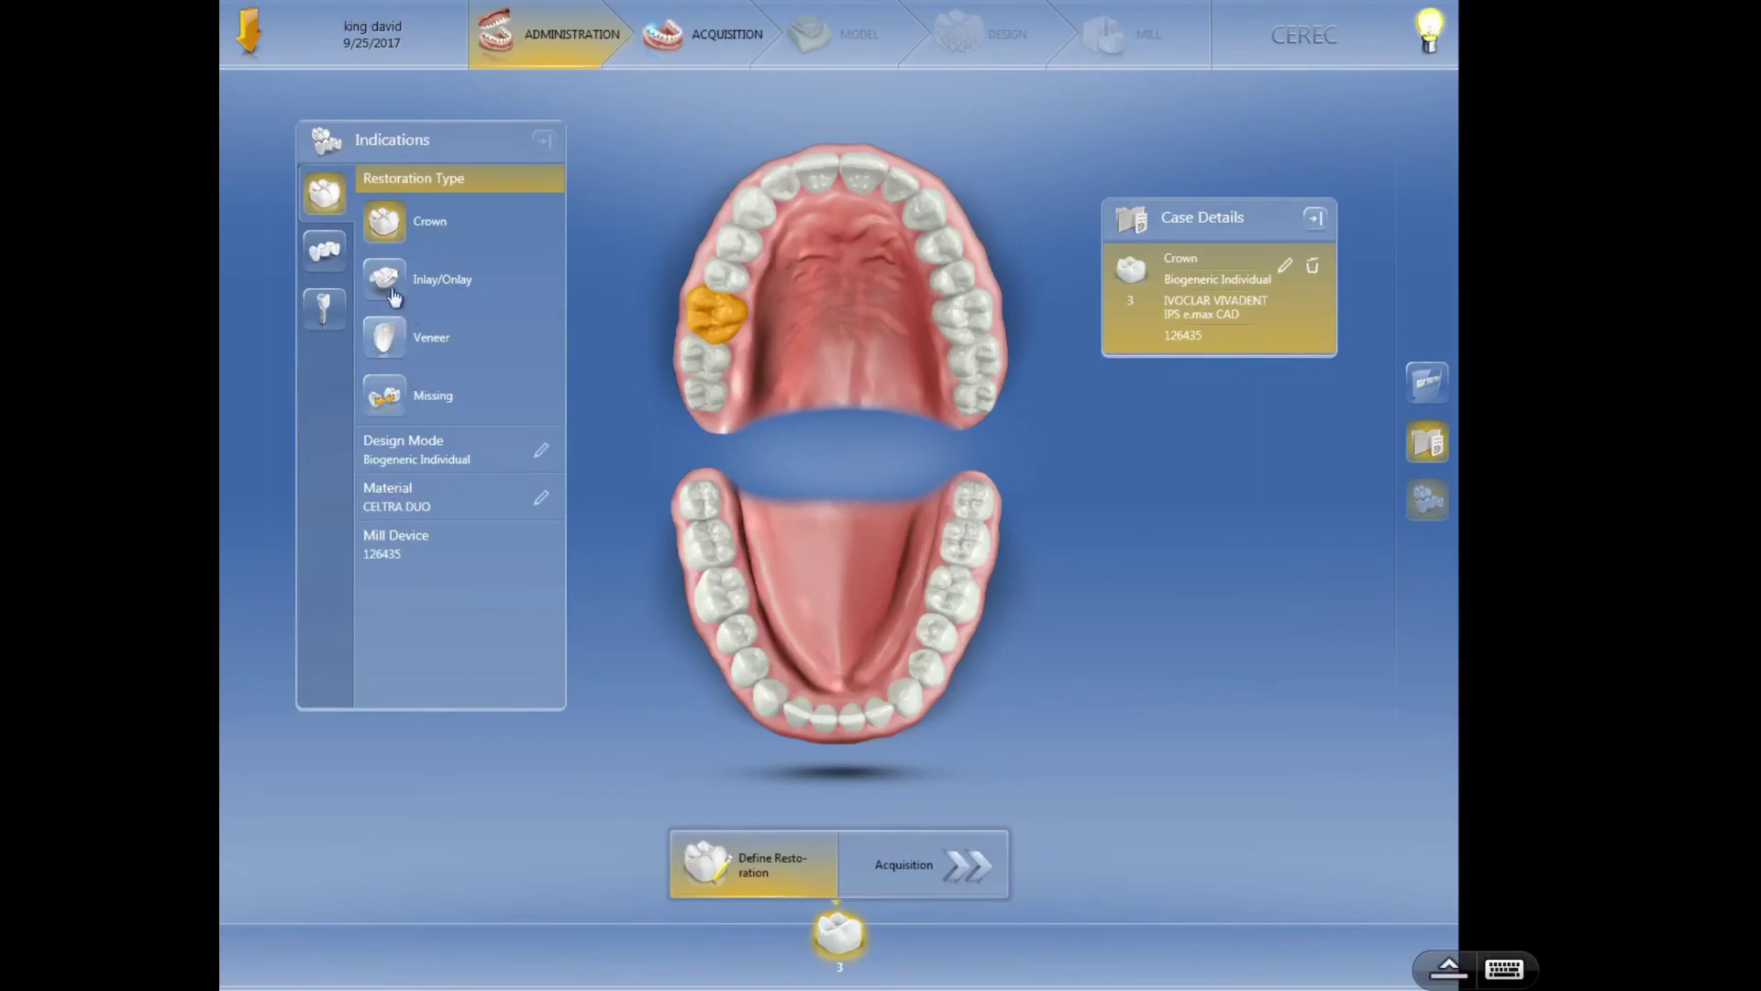
left_click(725, 286)
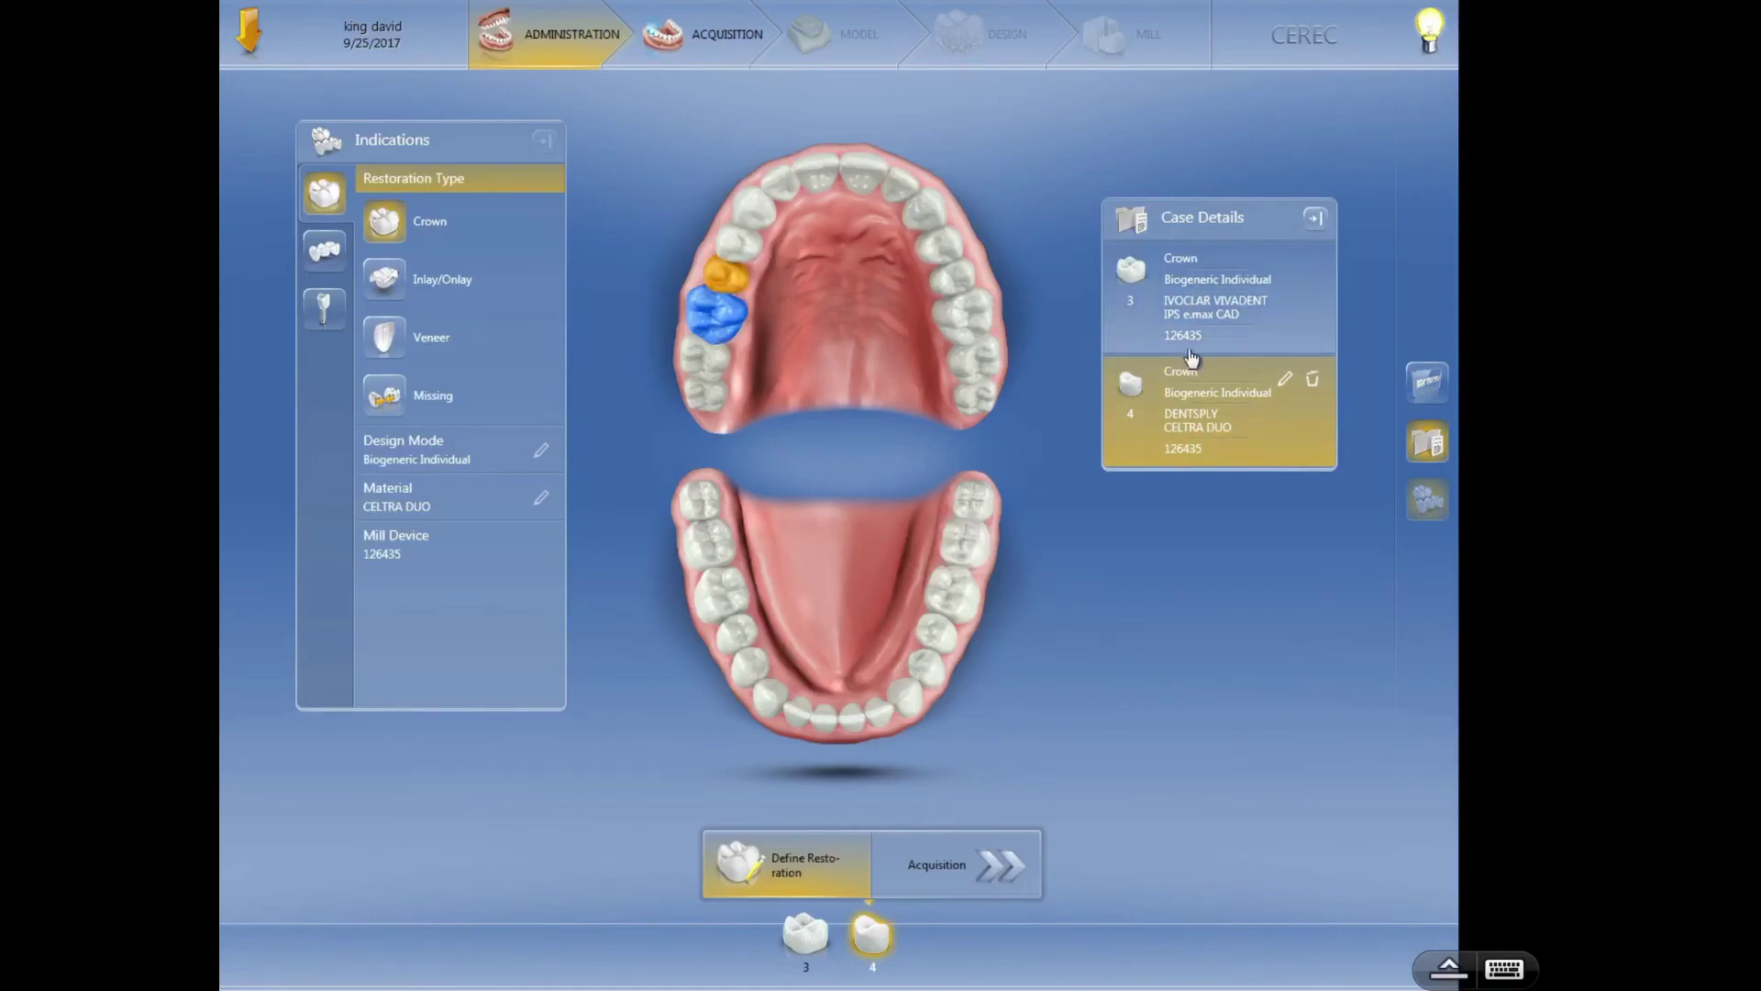
left_click(943, 876)
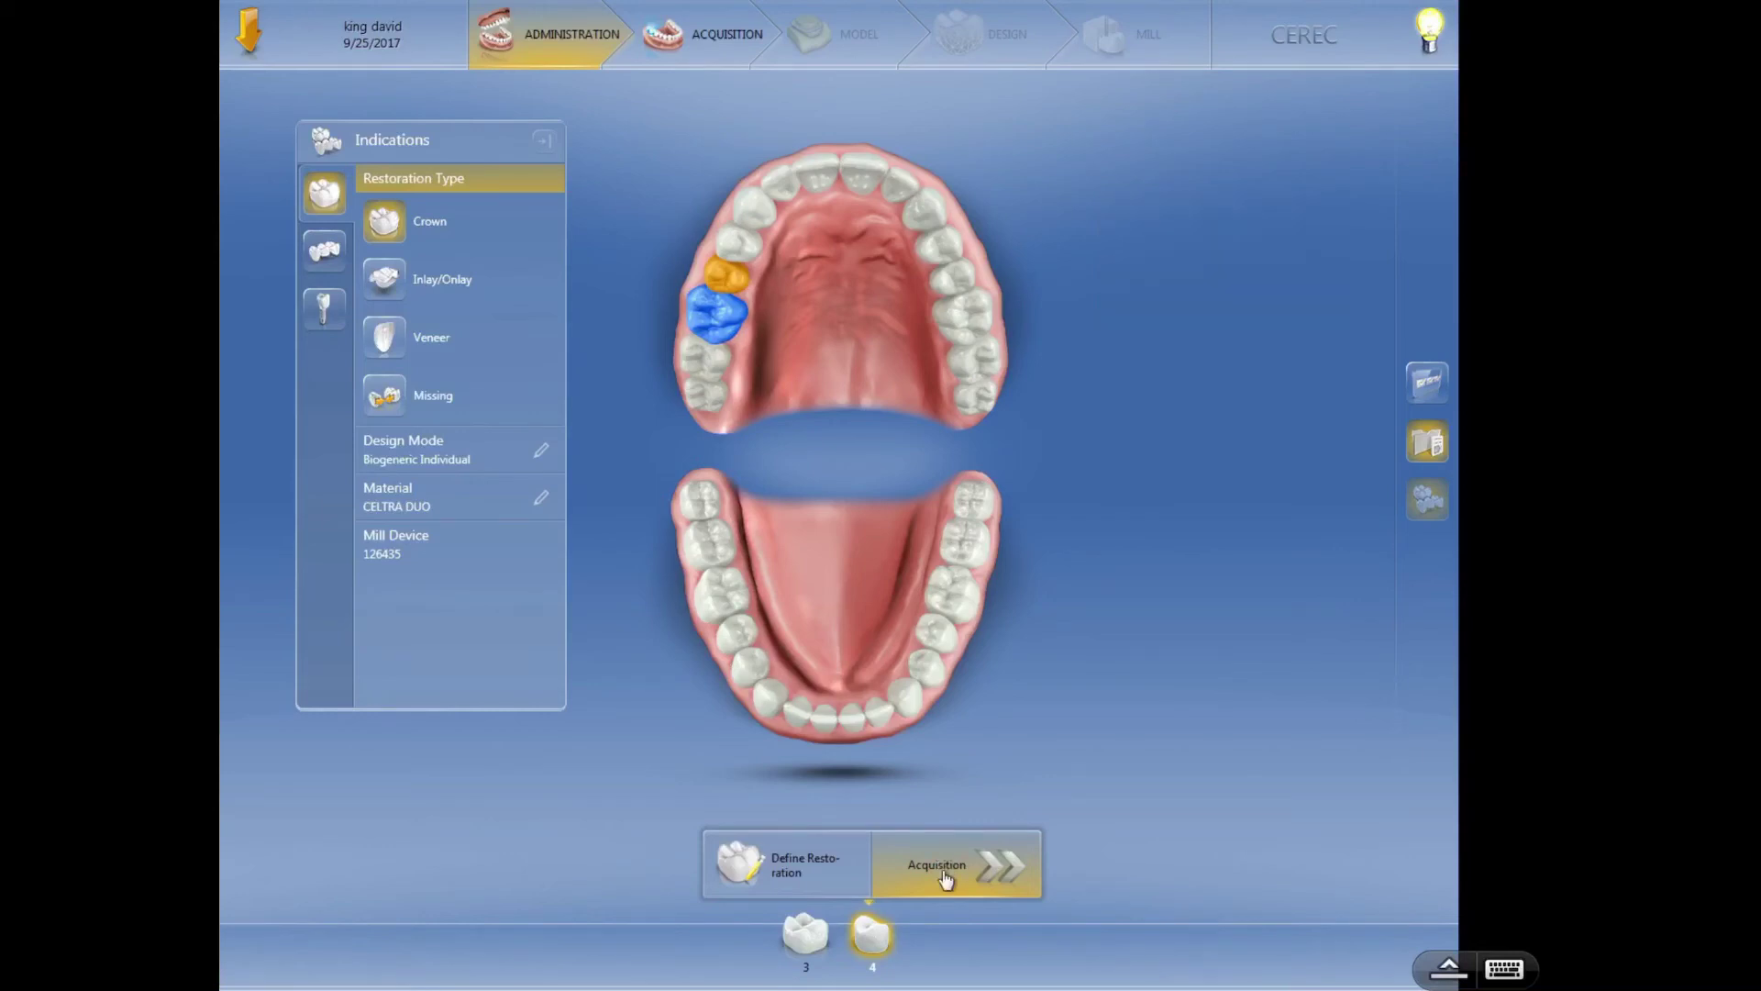
left_click(946, 877)
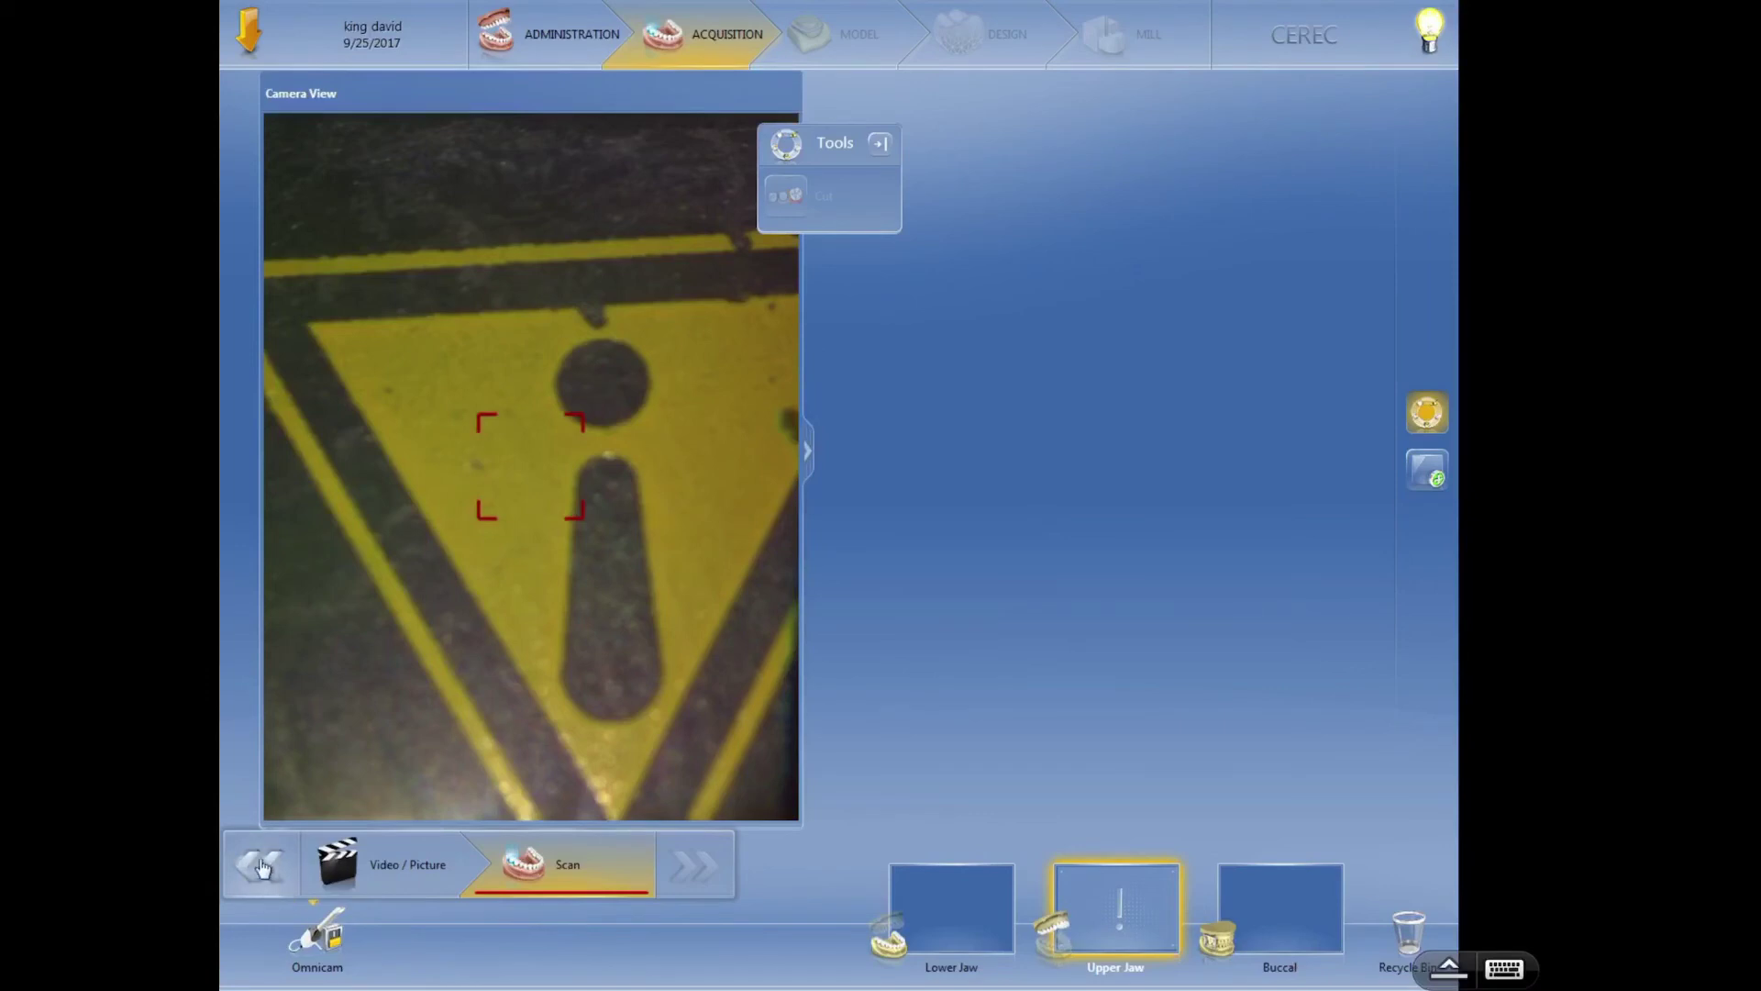
left_click(525, 47)
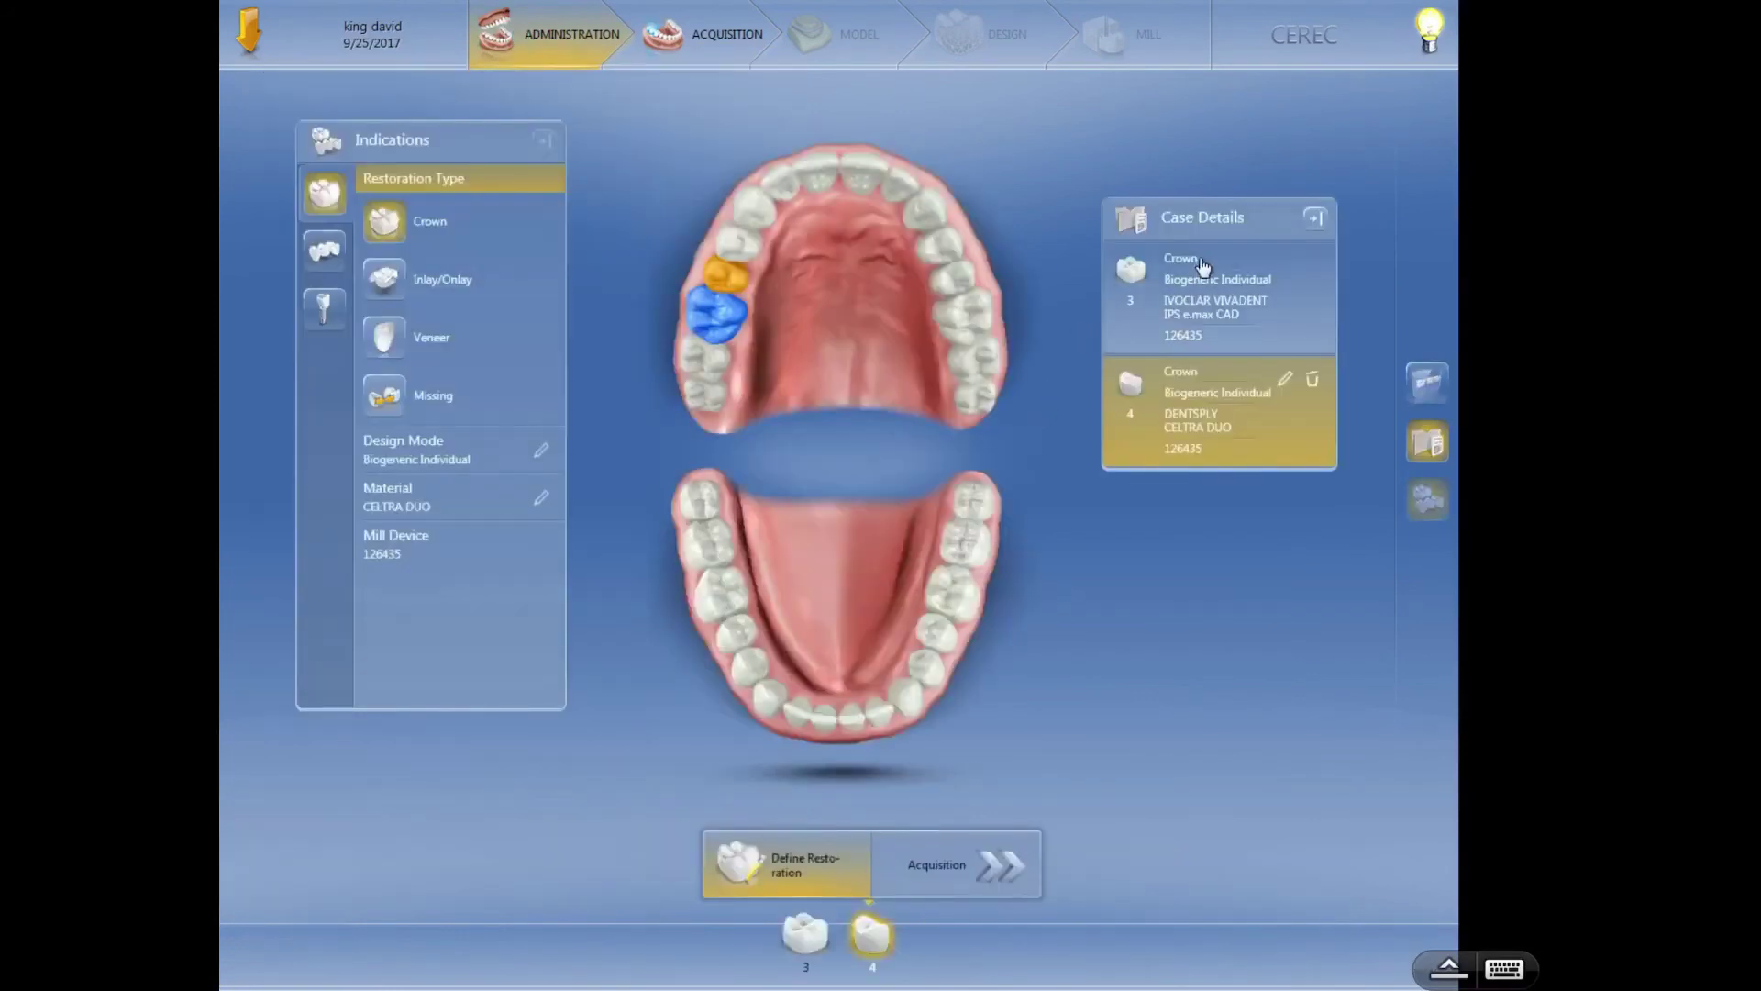
- Select the tooth 3 and tooth 4 crown entries, then show the Bridge types including Pontic
left_click(1224, 296)
left_click(1227, 395)
left_click(1224, 302)
left_click(1222, 379)
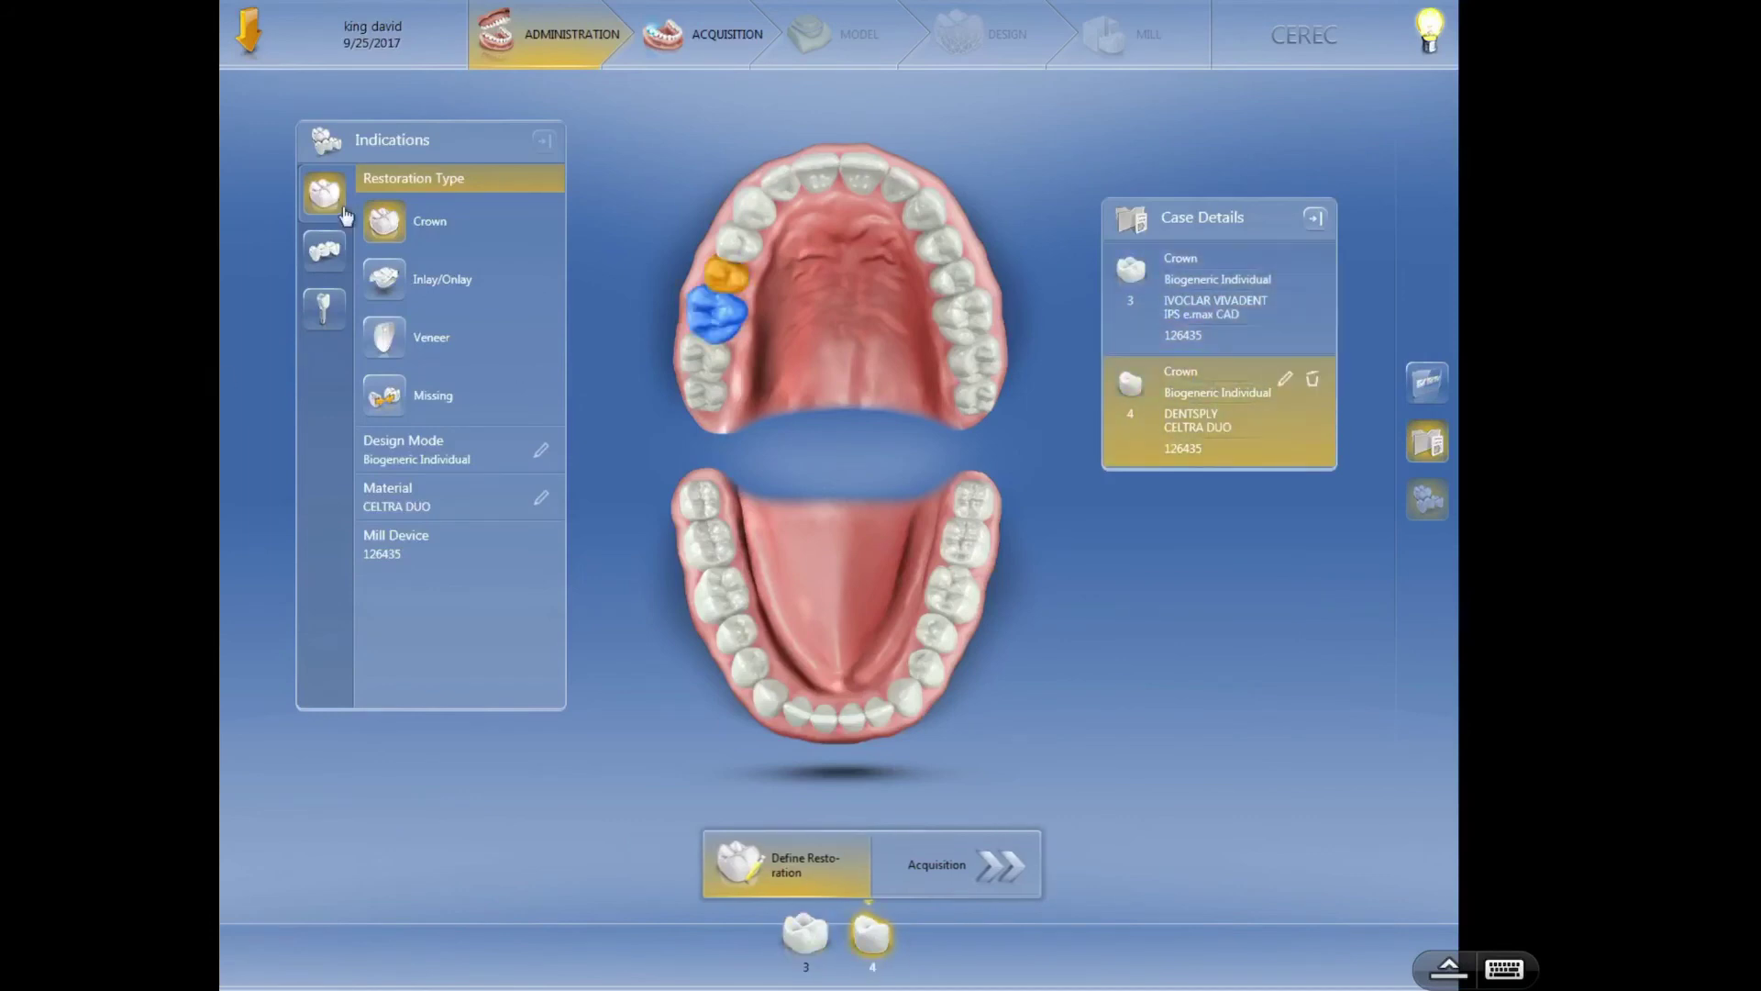
left_click(315, 268)
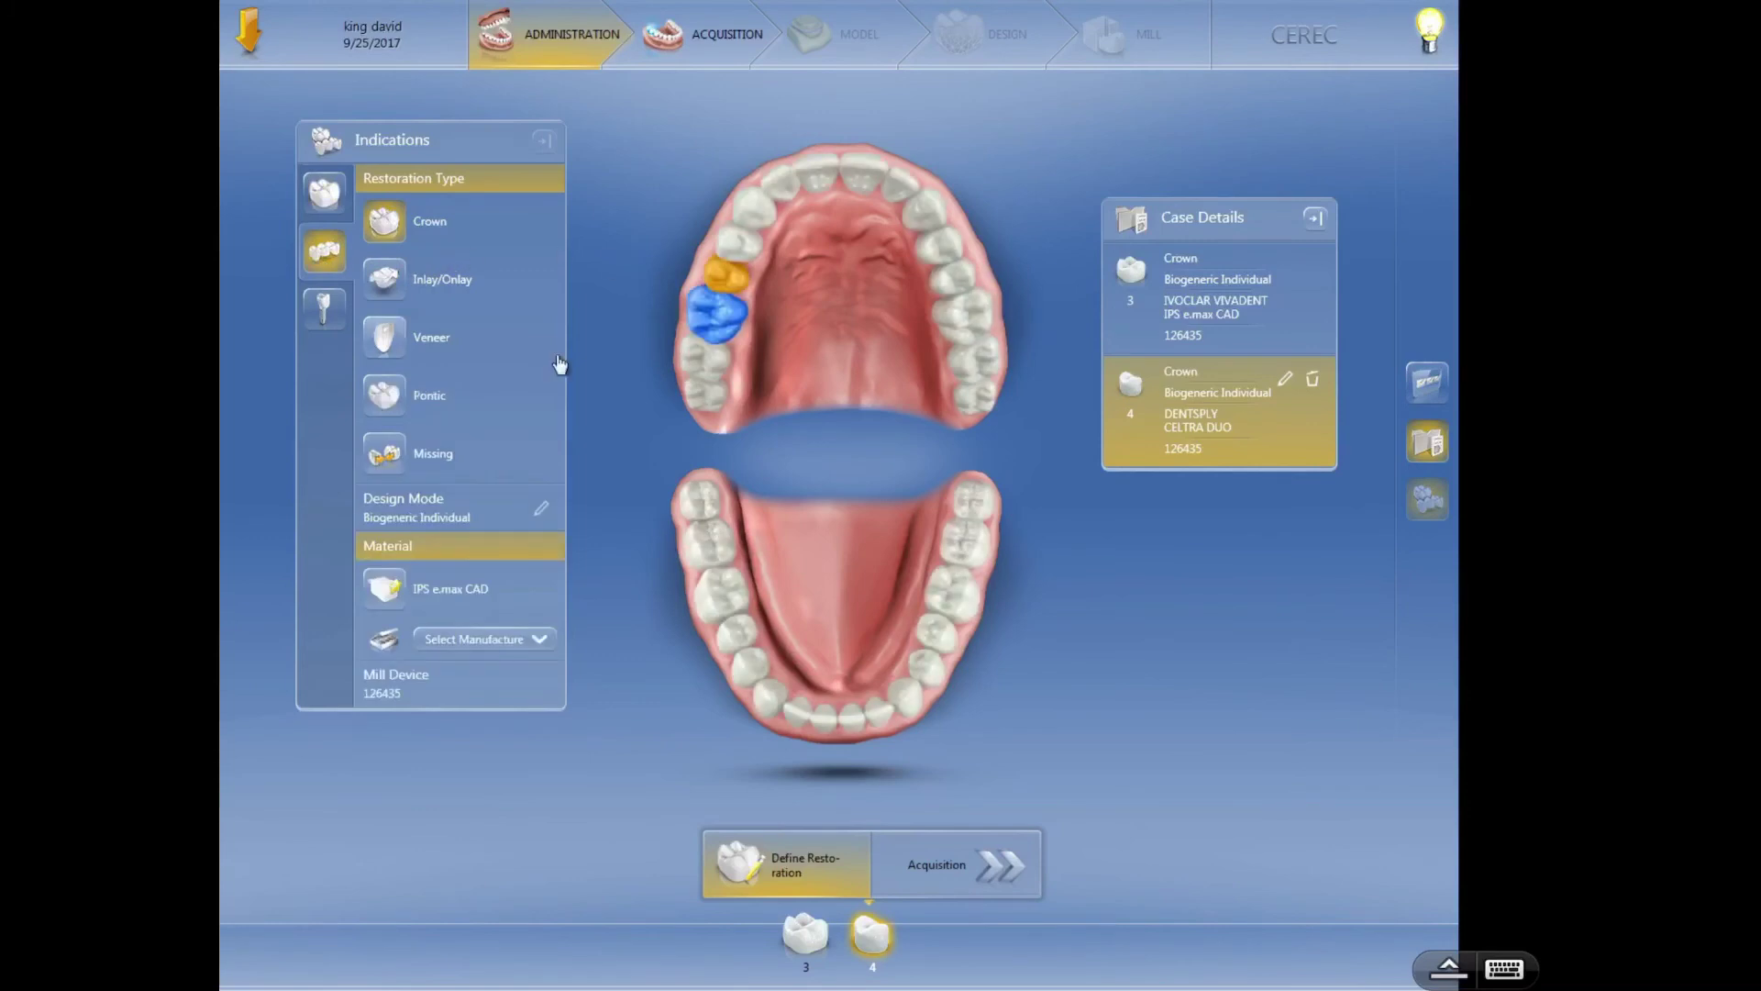
- Delete both crown entries for tooth 3 from Case Details and switch the indication to Bridge
left_click(1316, 383)
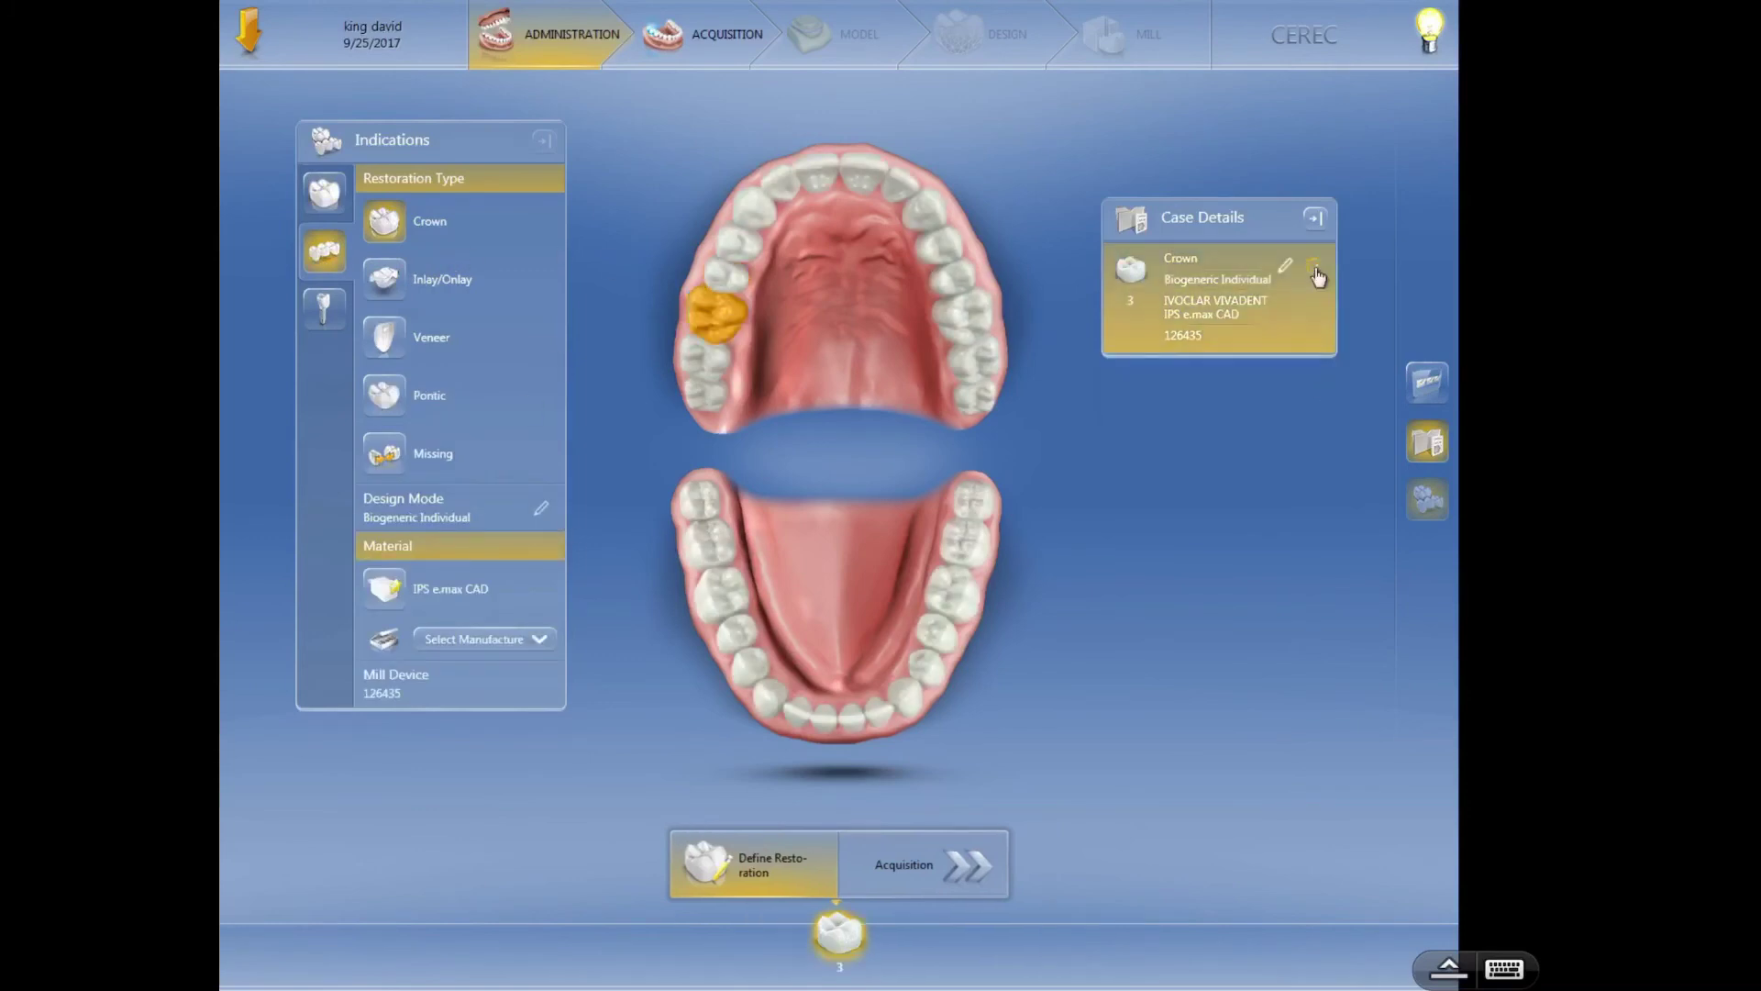
left_click(1317, 272)
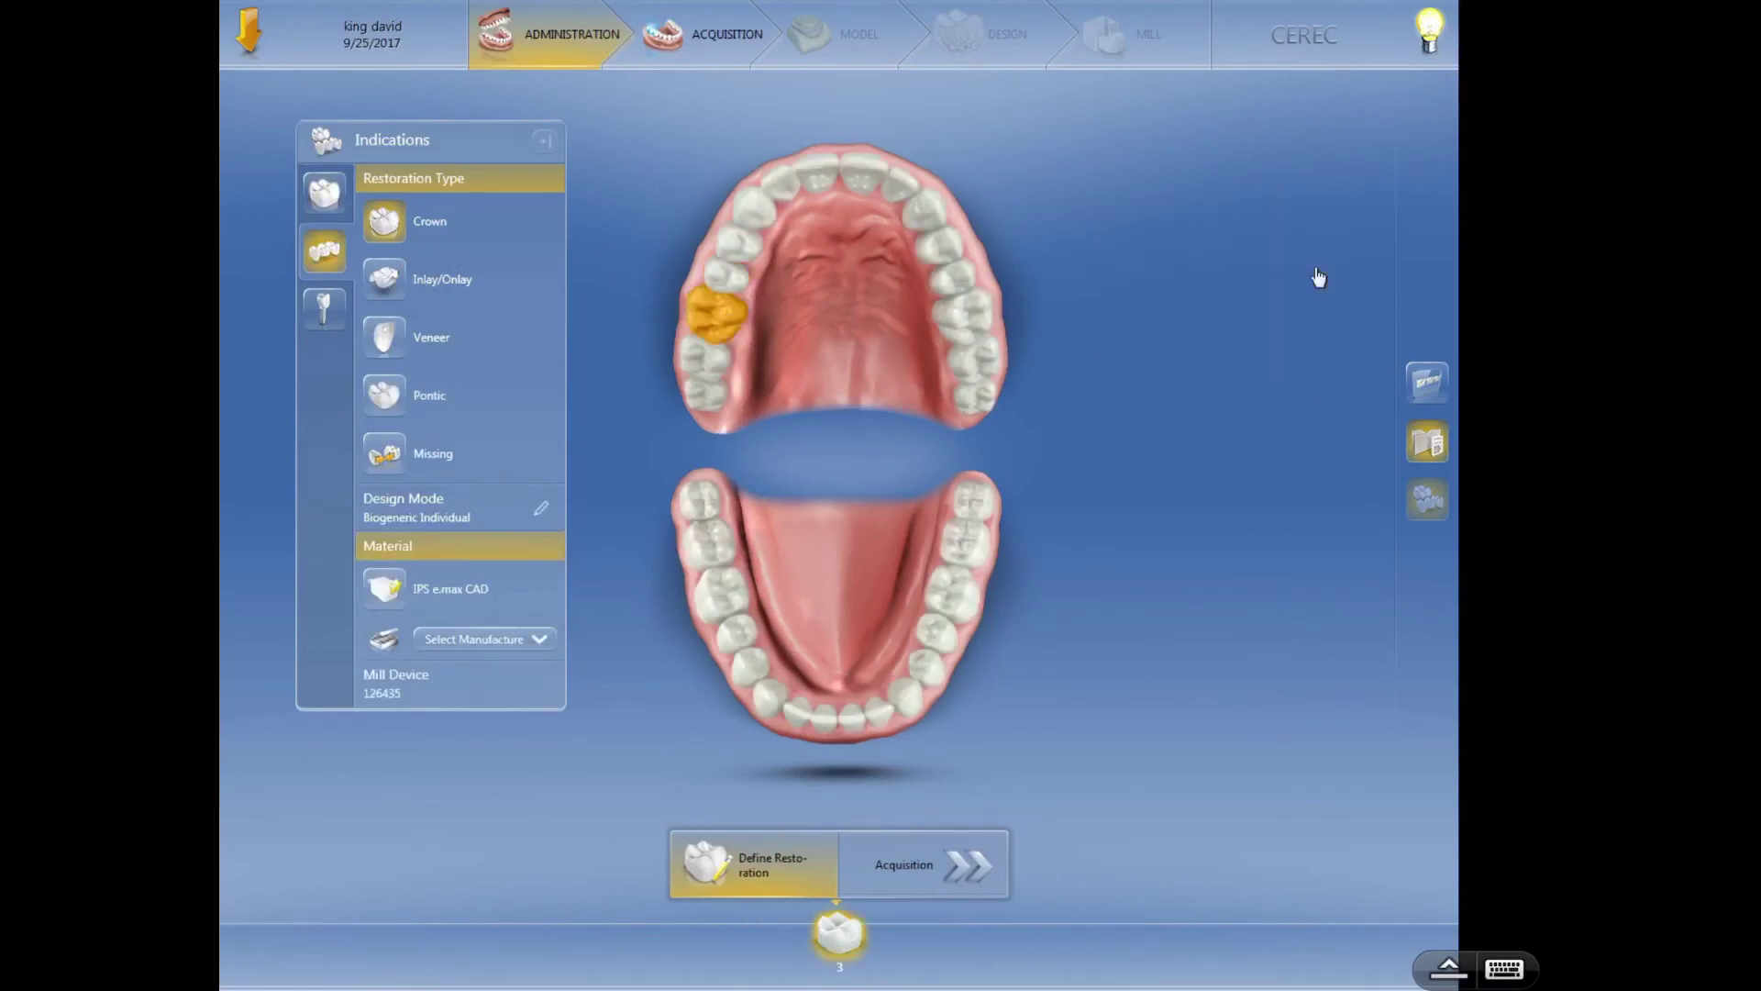
left_click(322, 257)
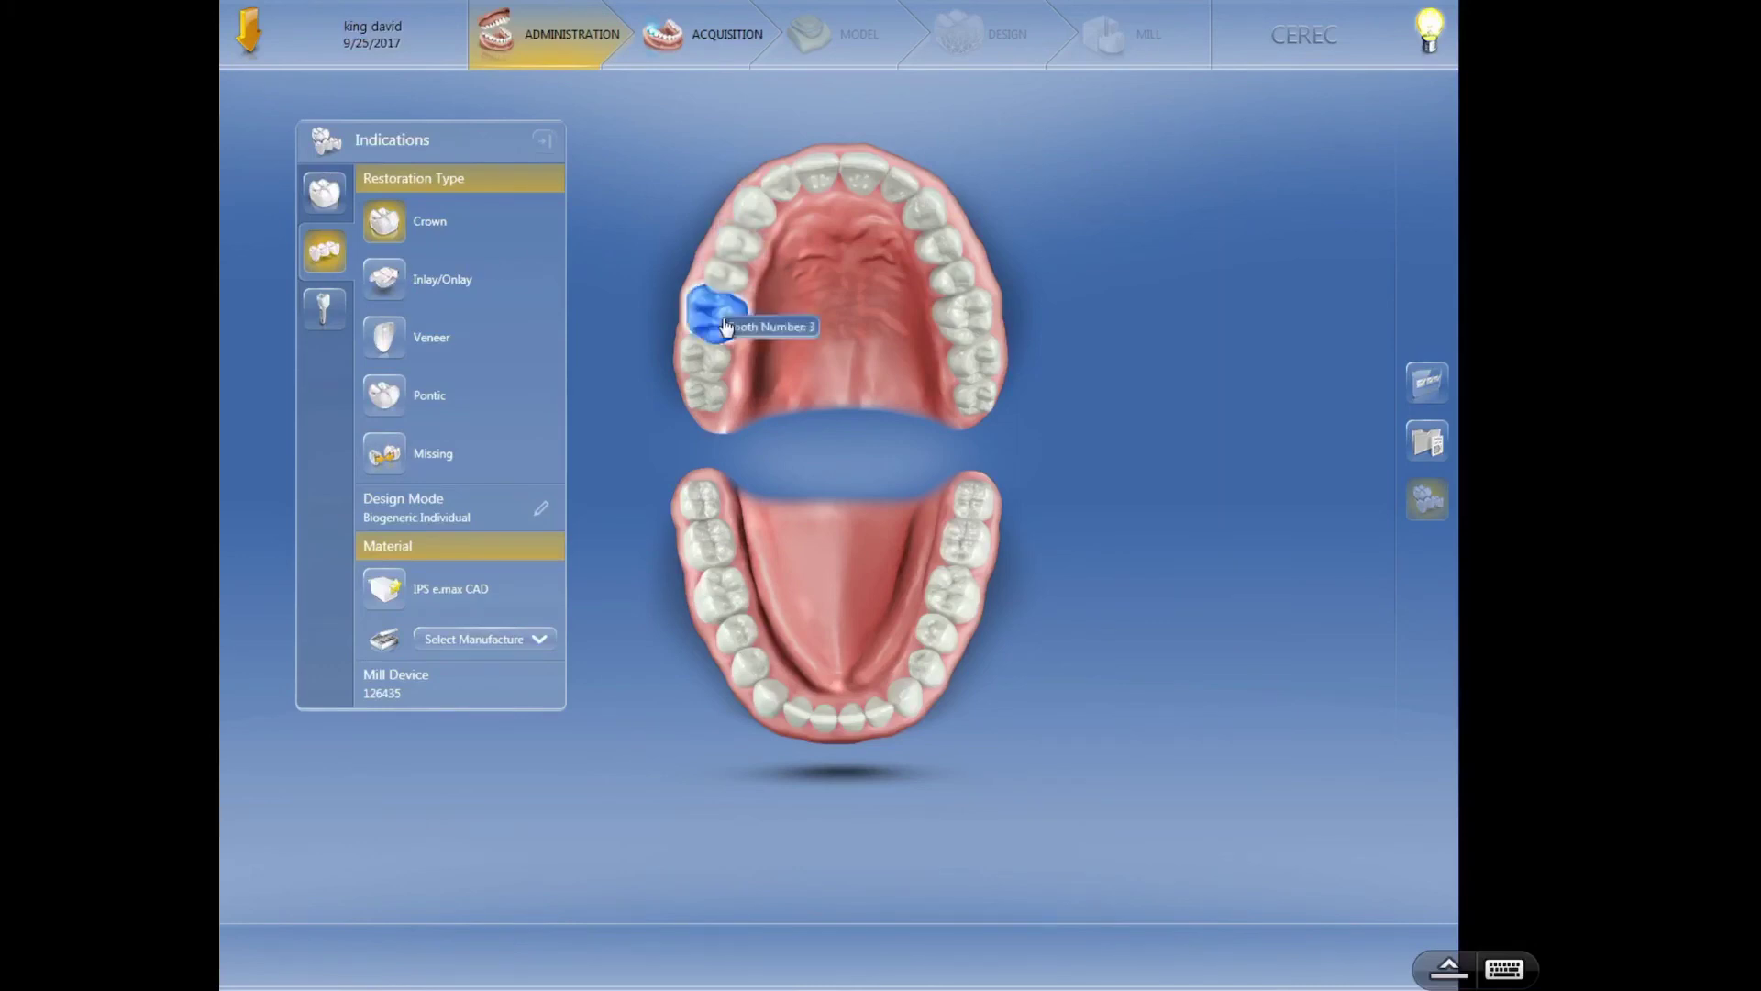
- Mark teeth 3 and 5 as bridge crowns and tooth 4 as the pontic between them
left_click(724, 323)
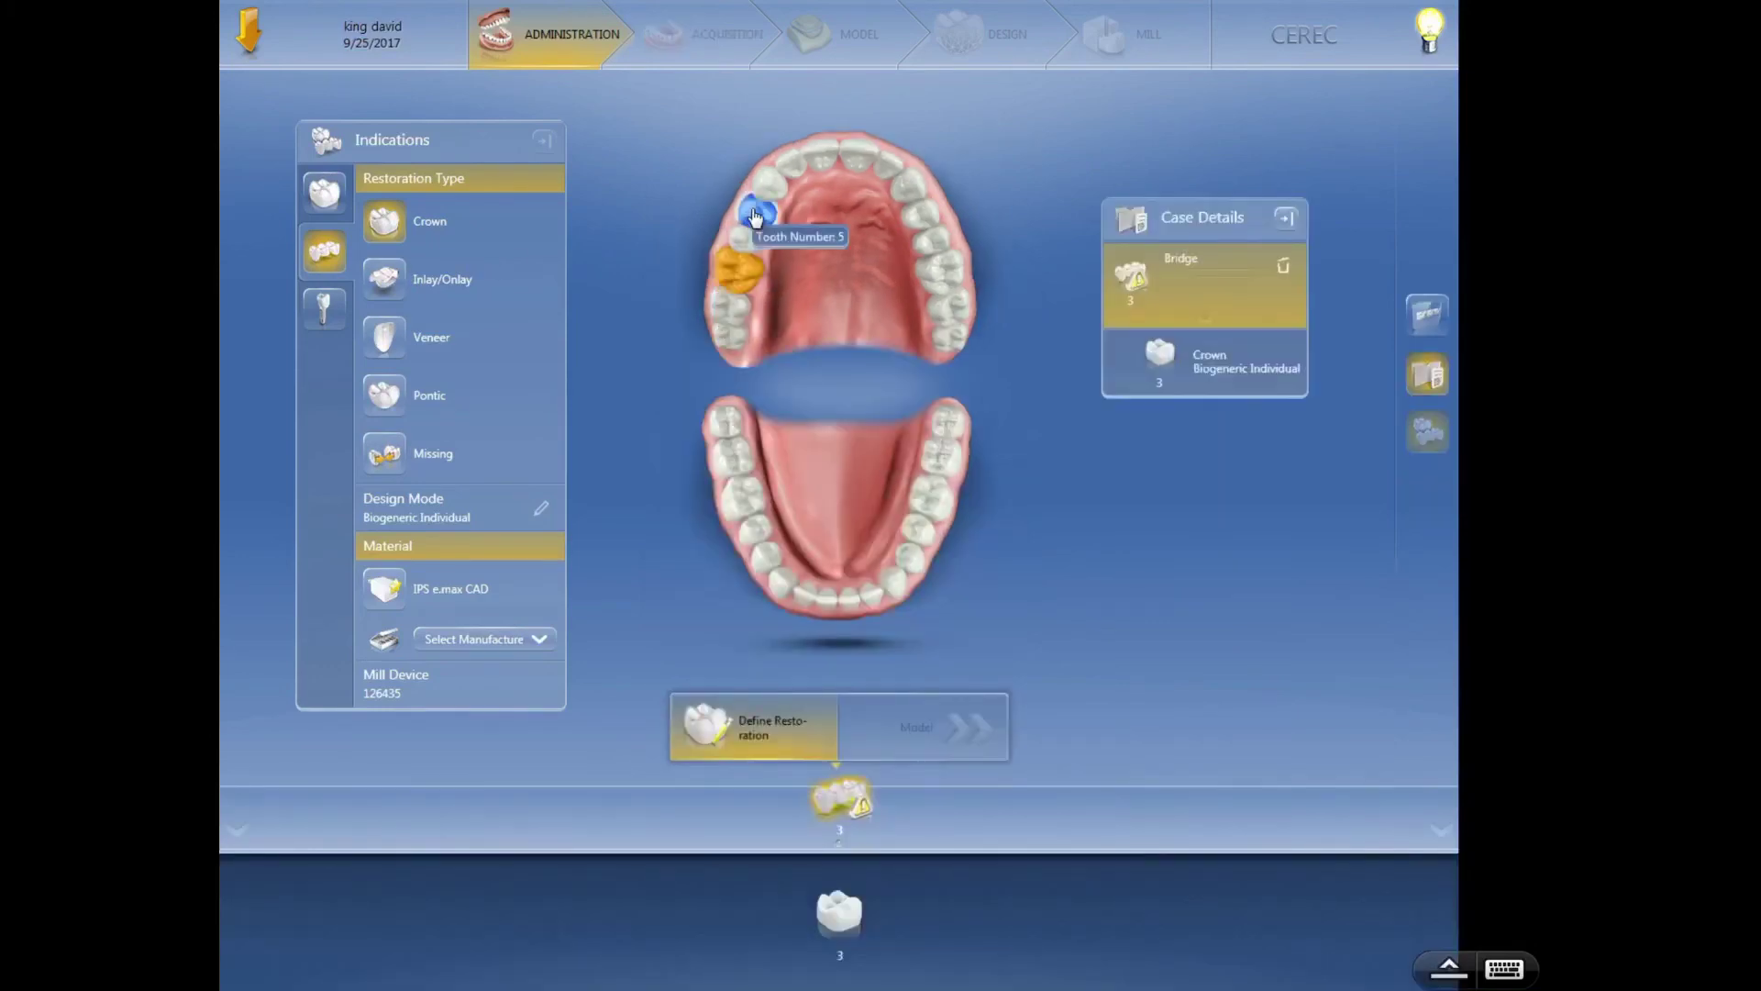
left_click(755, 217)
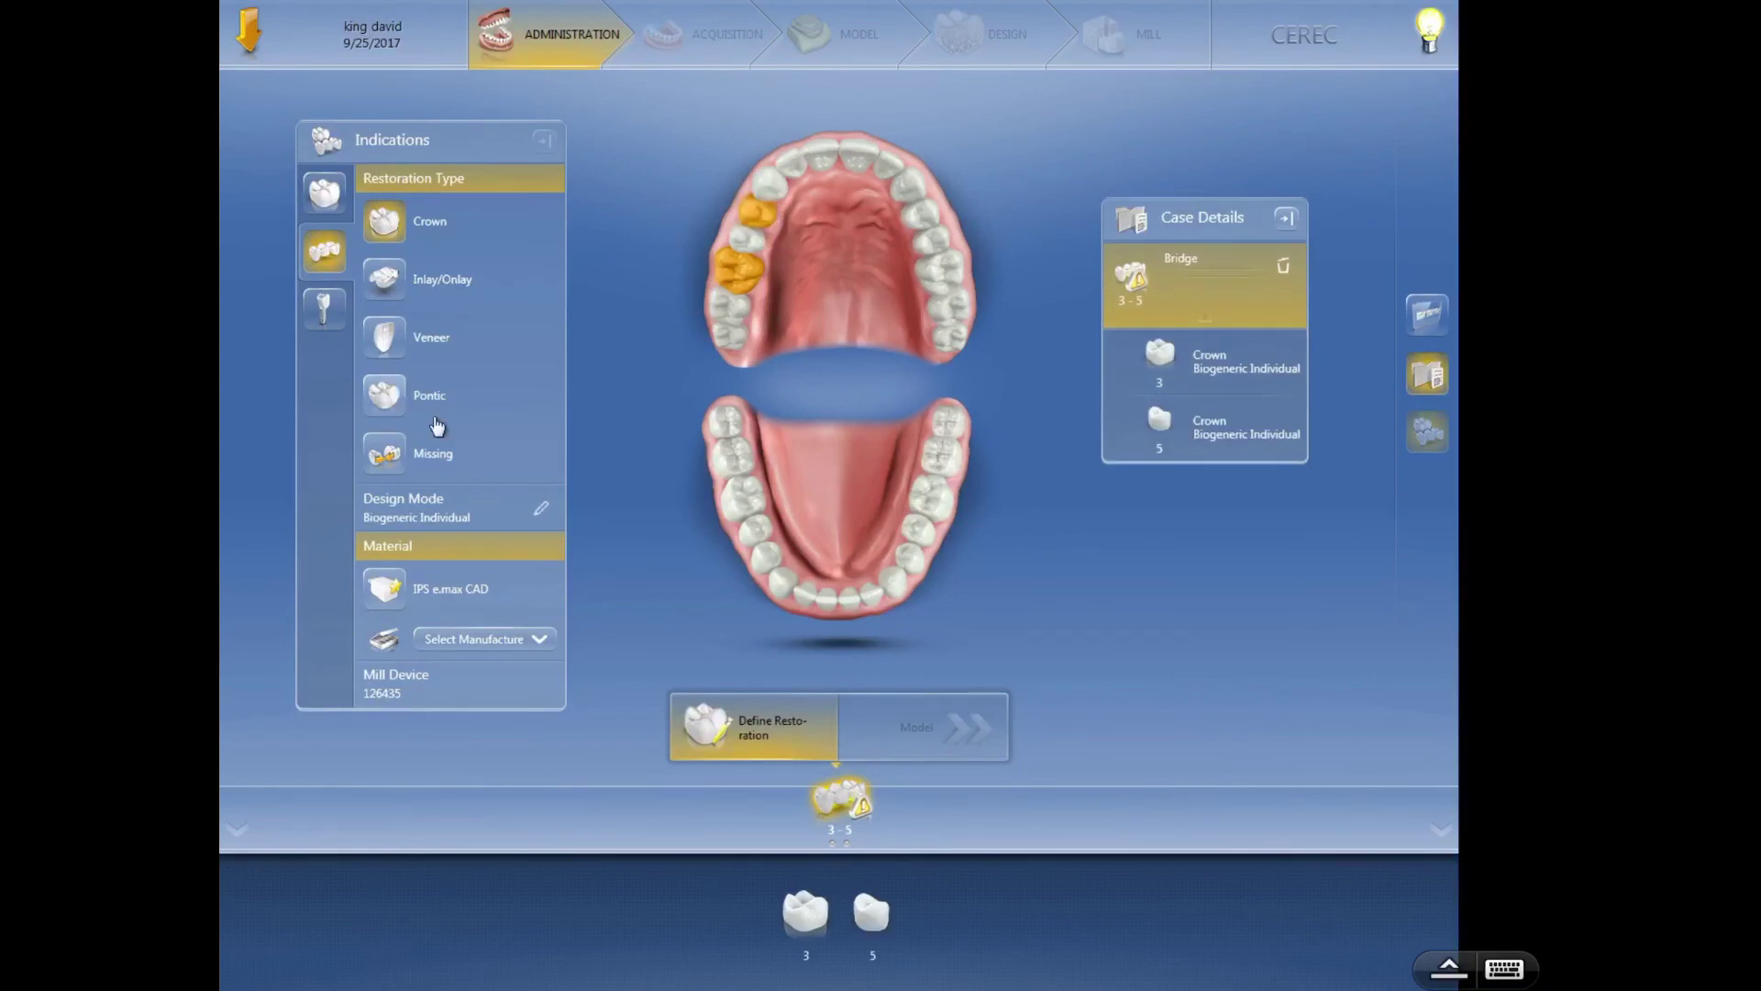
left_click(386, 400)
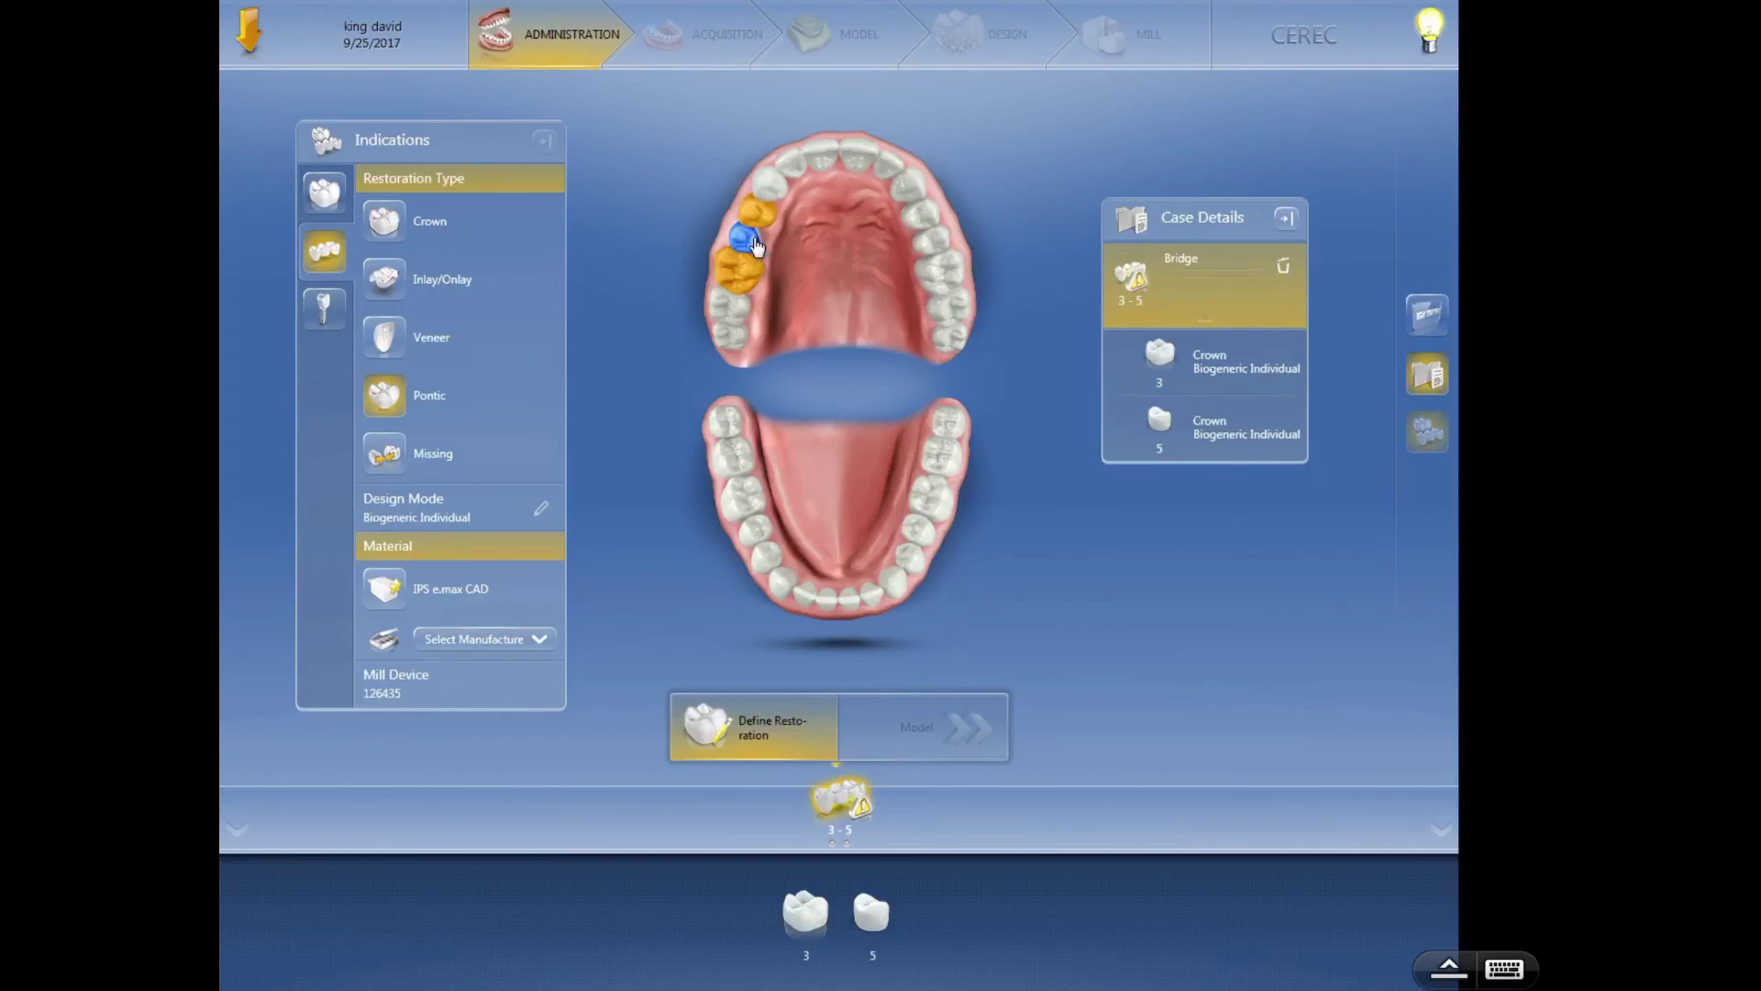
left_click(756, 244)
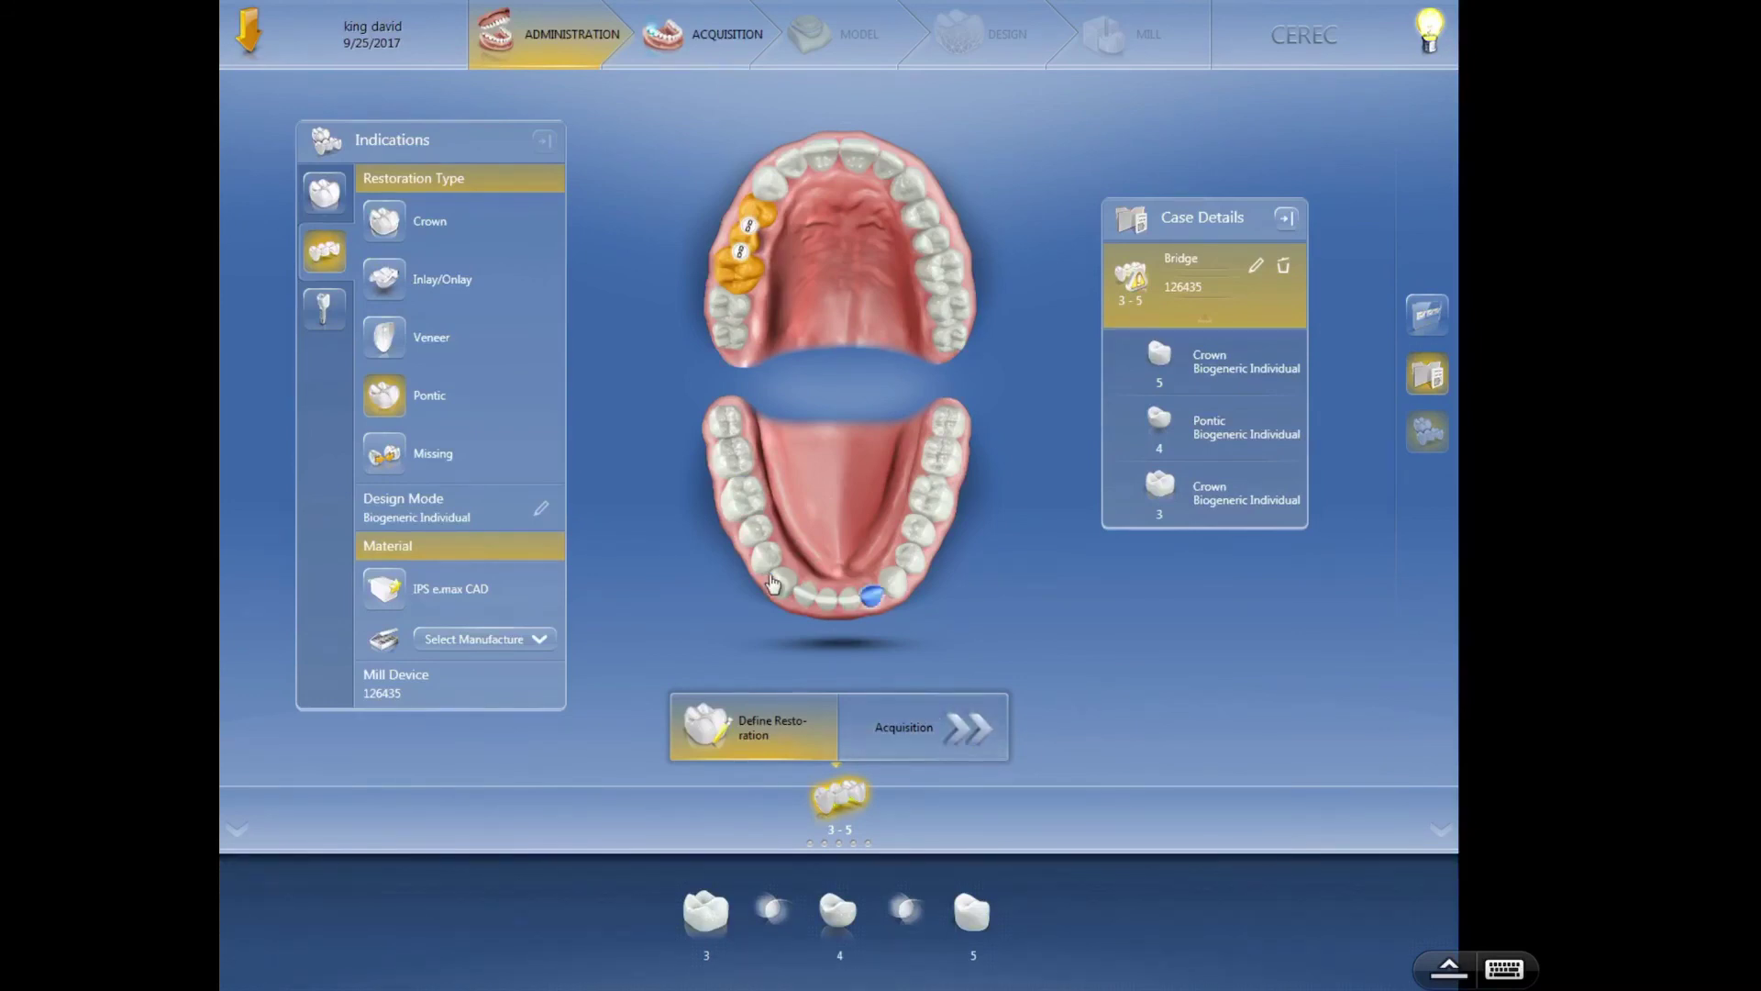
- Delete the 3–5 bridge and re-mark teeth 3 and 5 as bridge crowns
left_click(1284, 266)
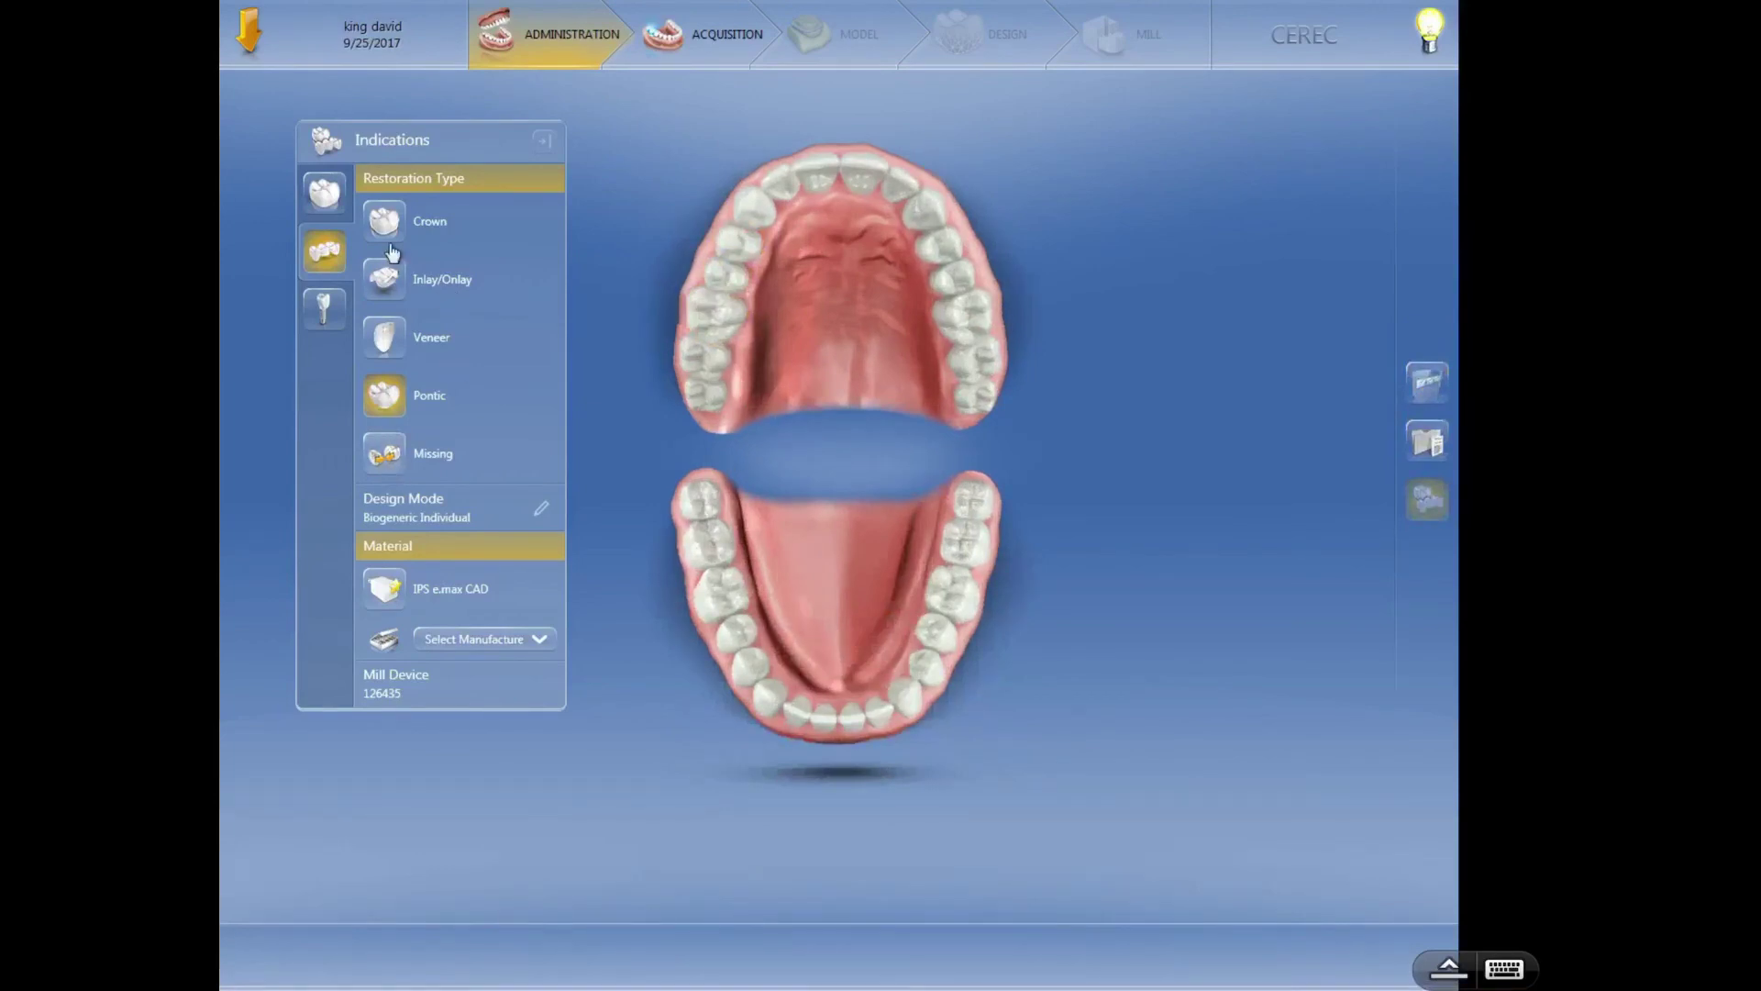
left_click(386, 222)
left_click(725, 319)
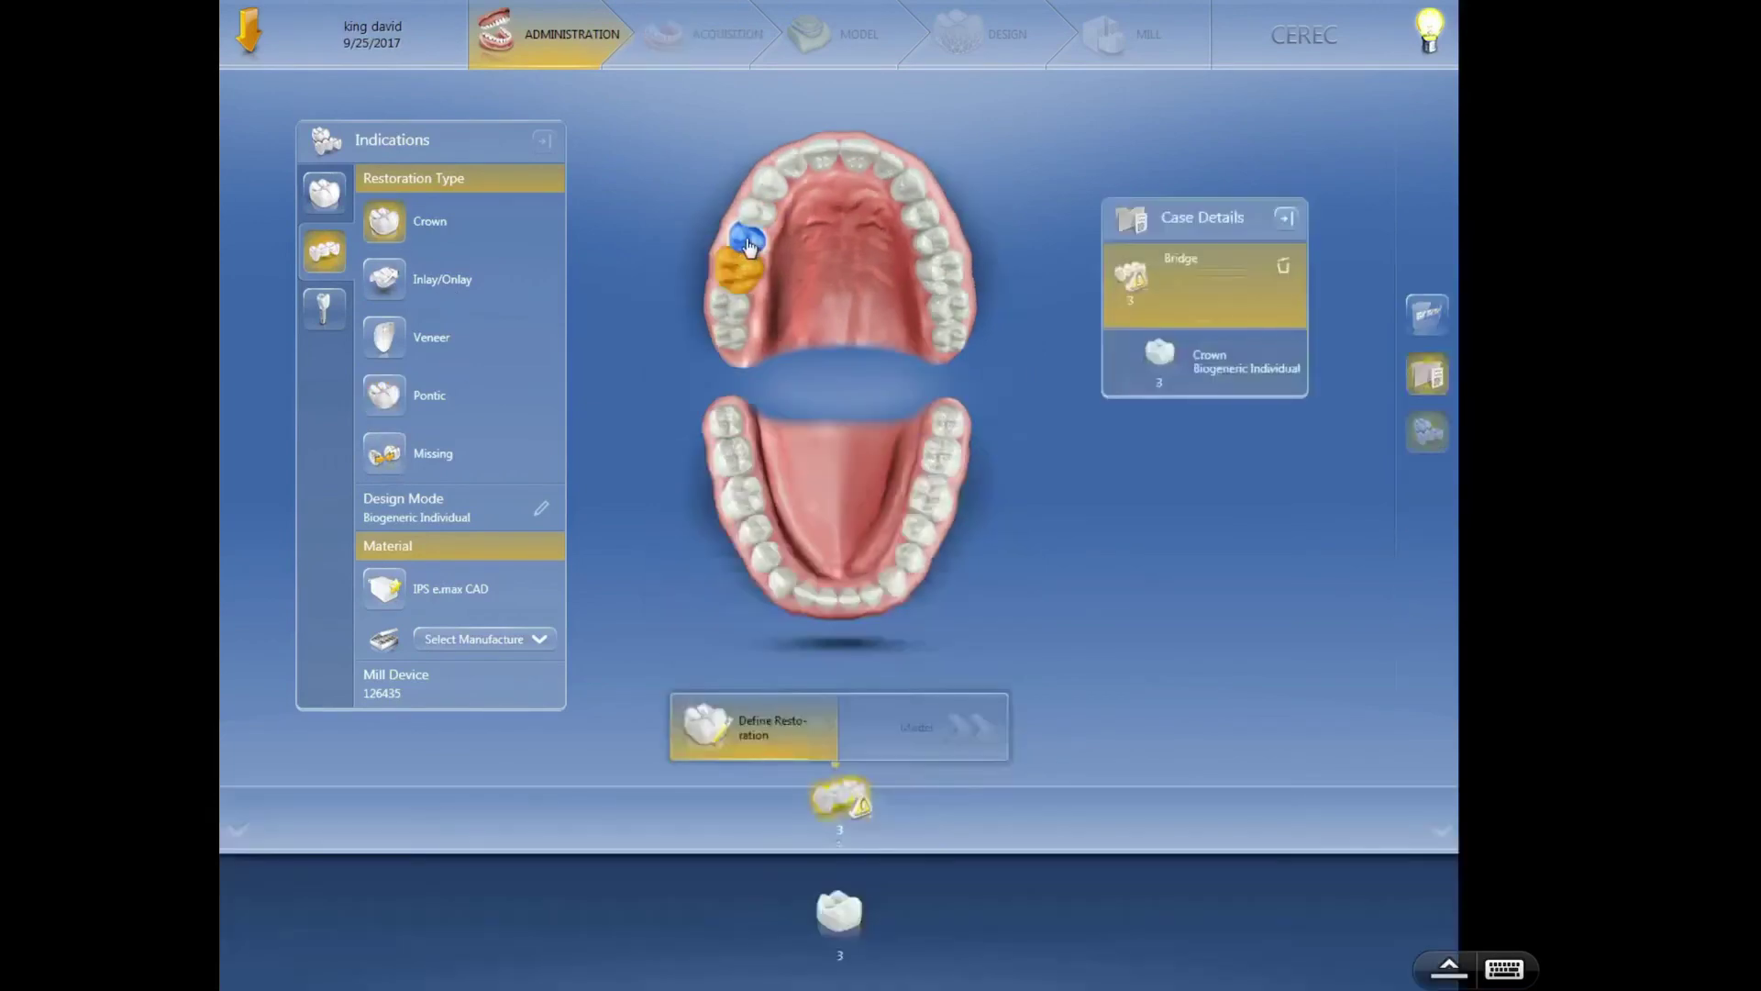
left_click(755, 214)
- Set tooth 4 as the missing gap and make it the pontic
left_click(397, 456)
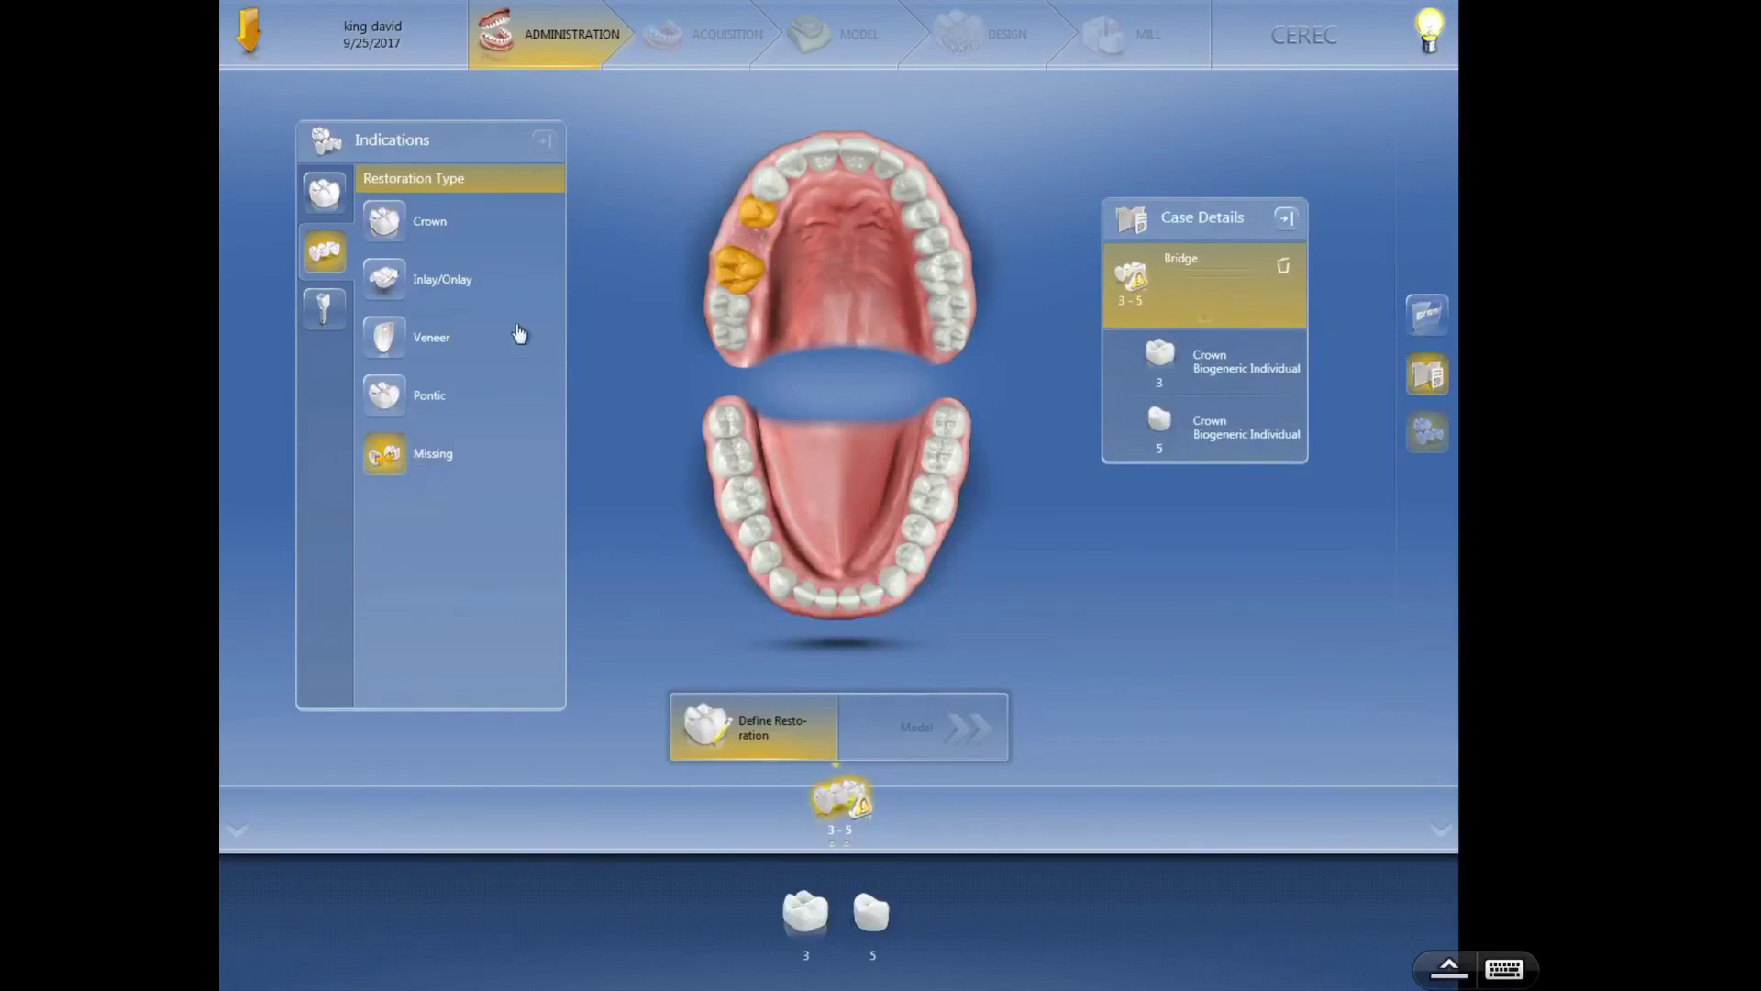
left_click(396, 400)
left_click(718, 261)
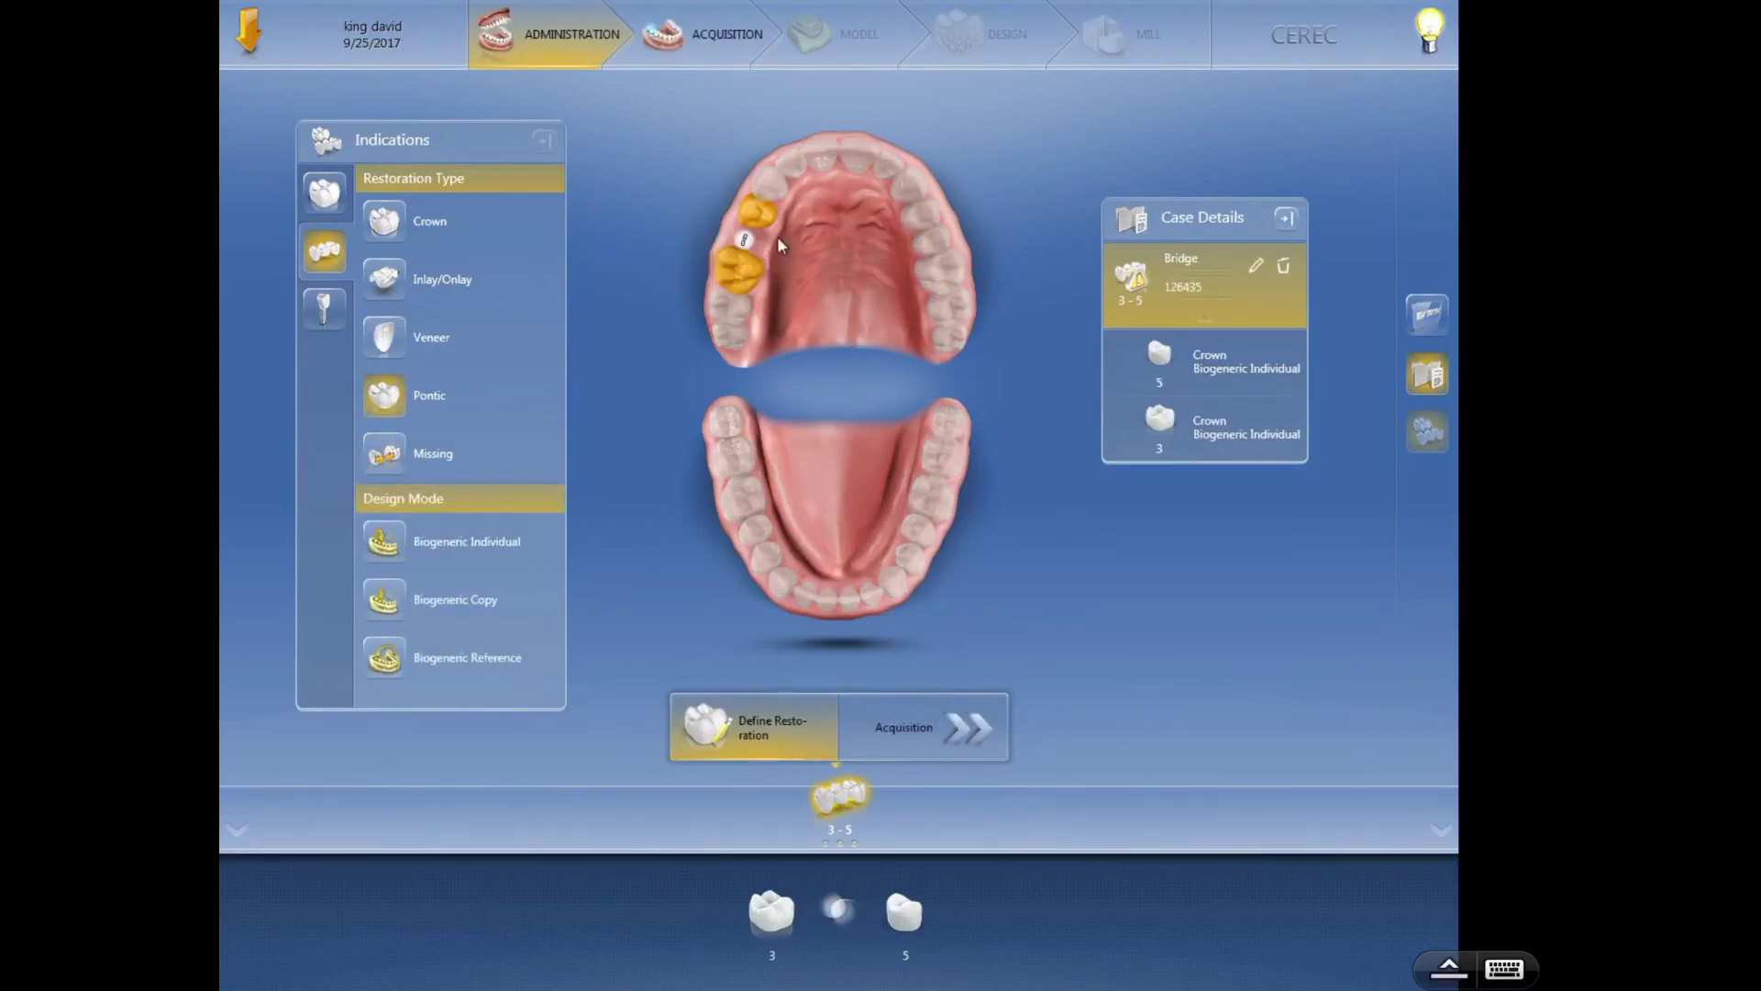
mouse_move(754, 225)
mouse_move(752, 262)
- Delete the 3–5 bridge and remove the existing restorations on tooth 4, confirming each deletion
left_click(1282, 273)
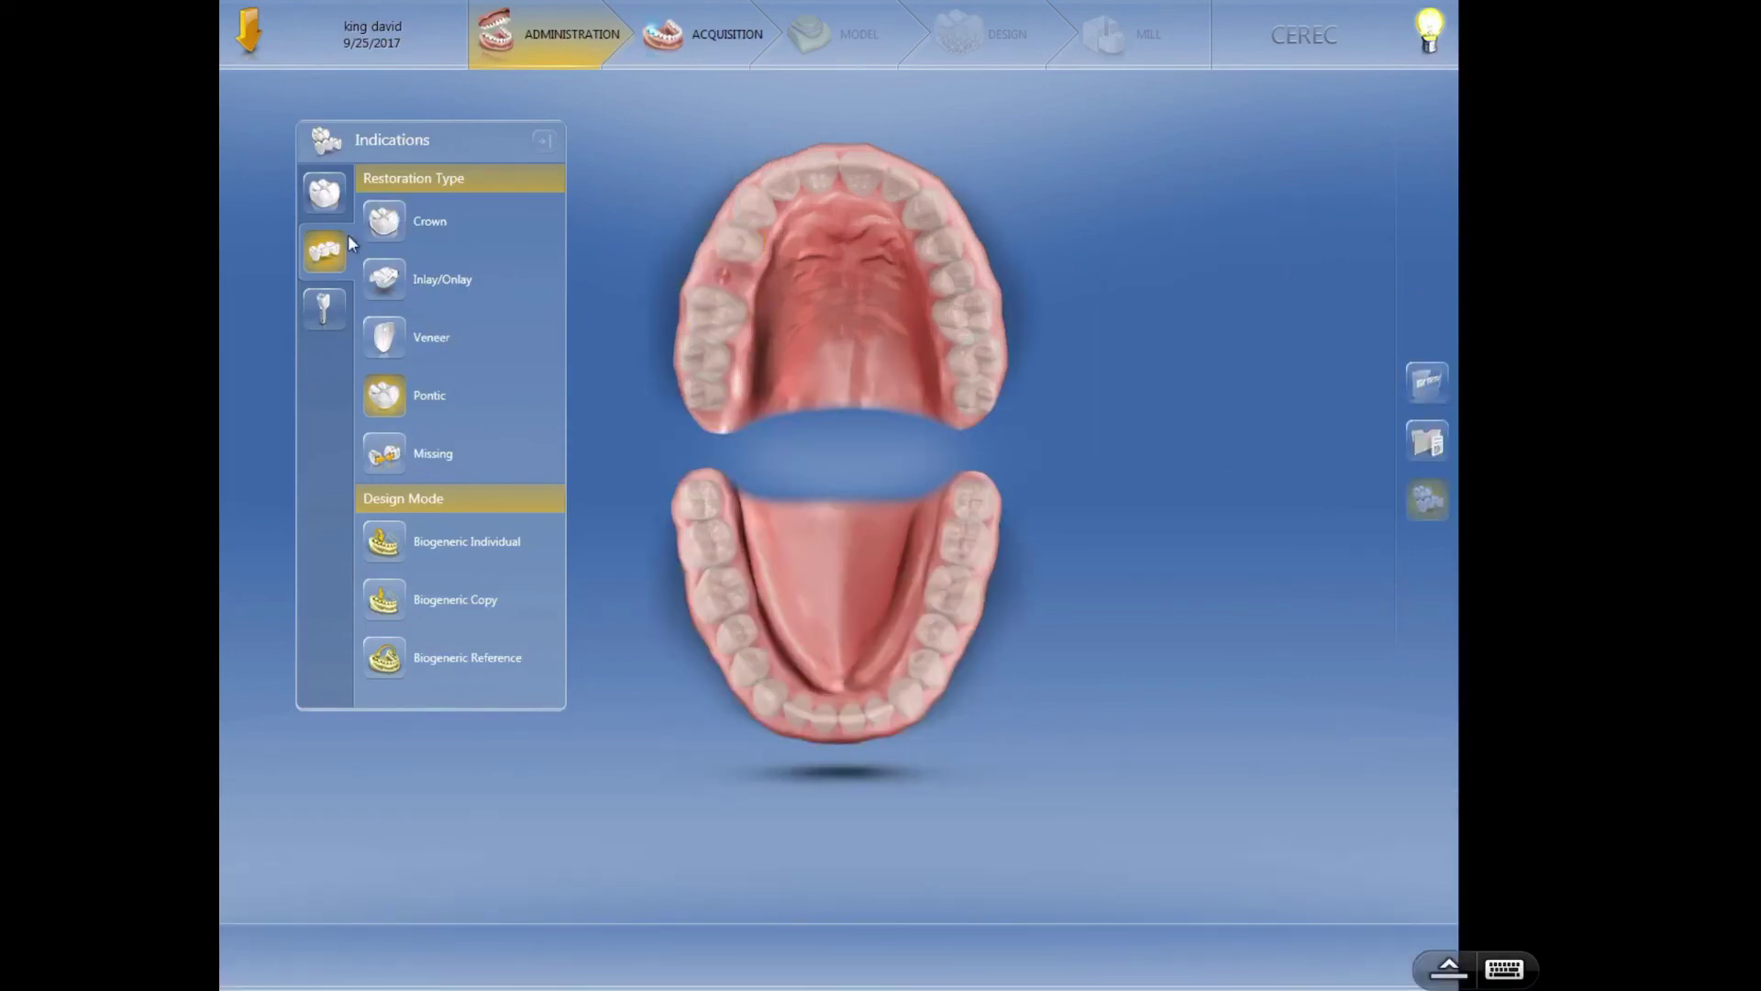
left_click(717, 280)
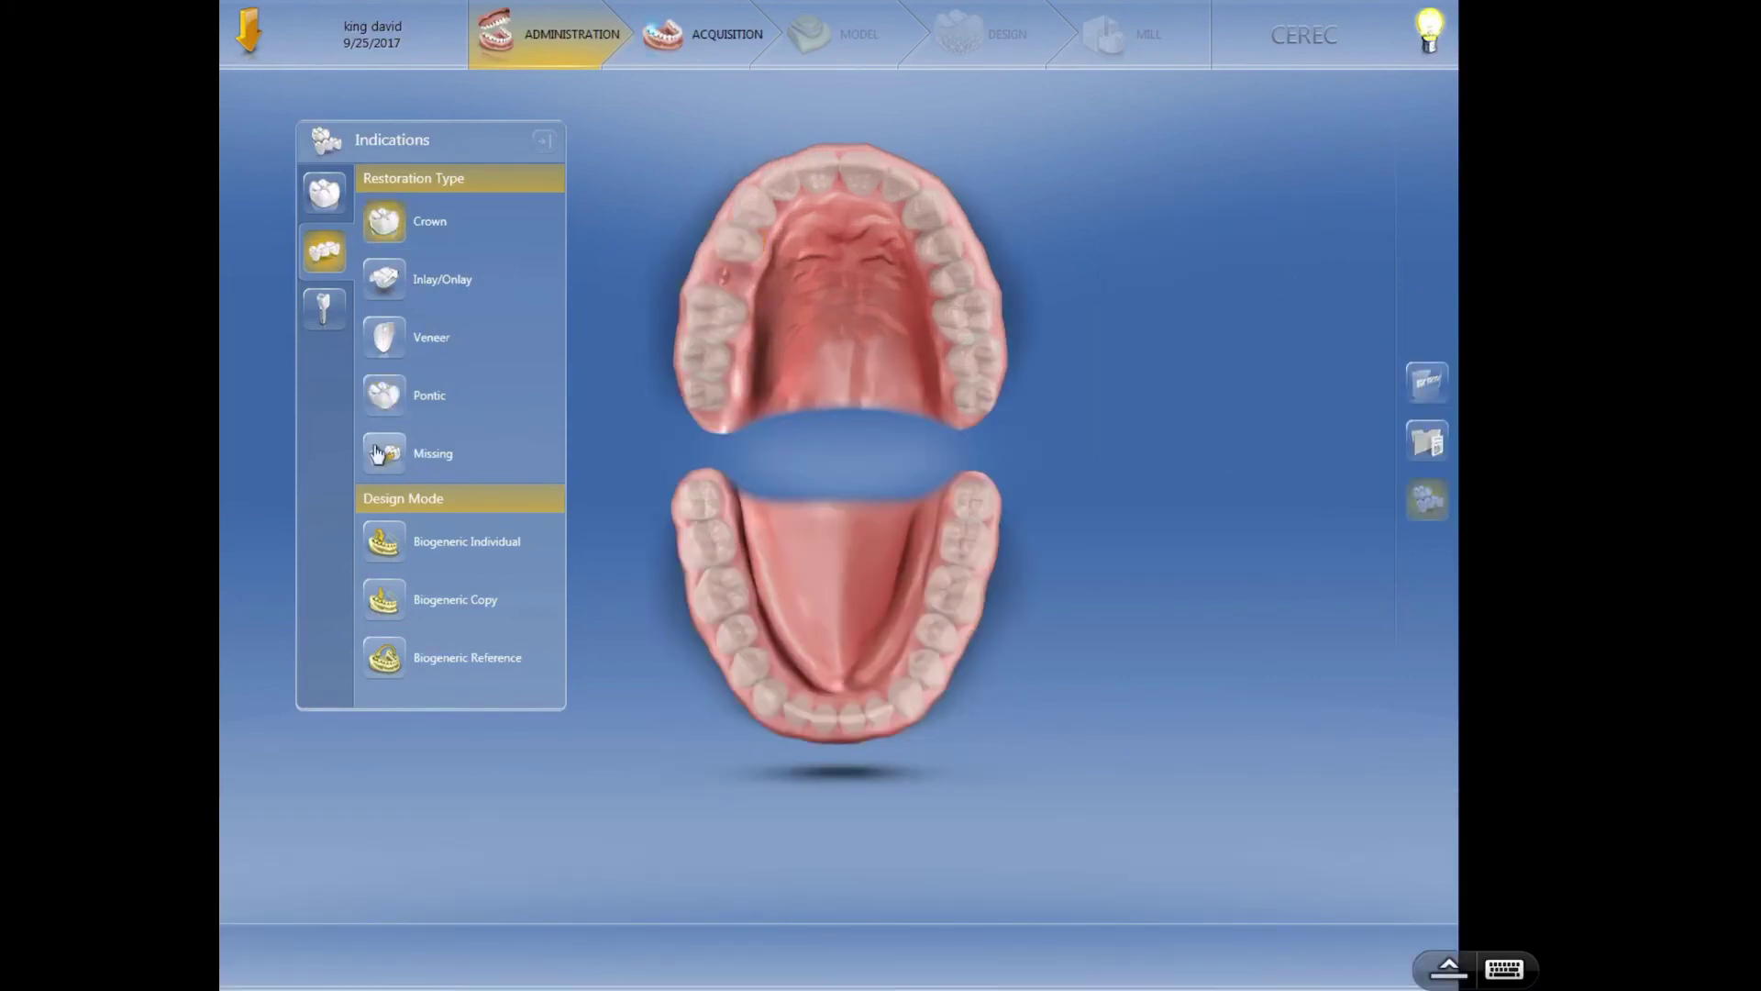
left_click(720, 274)
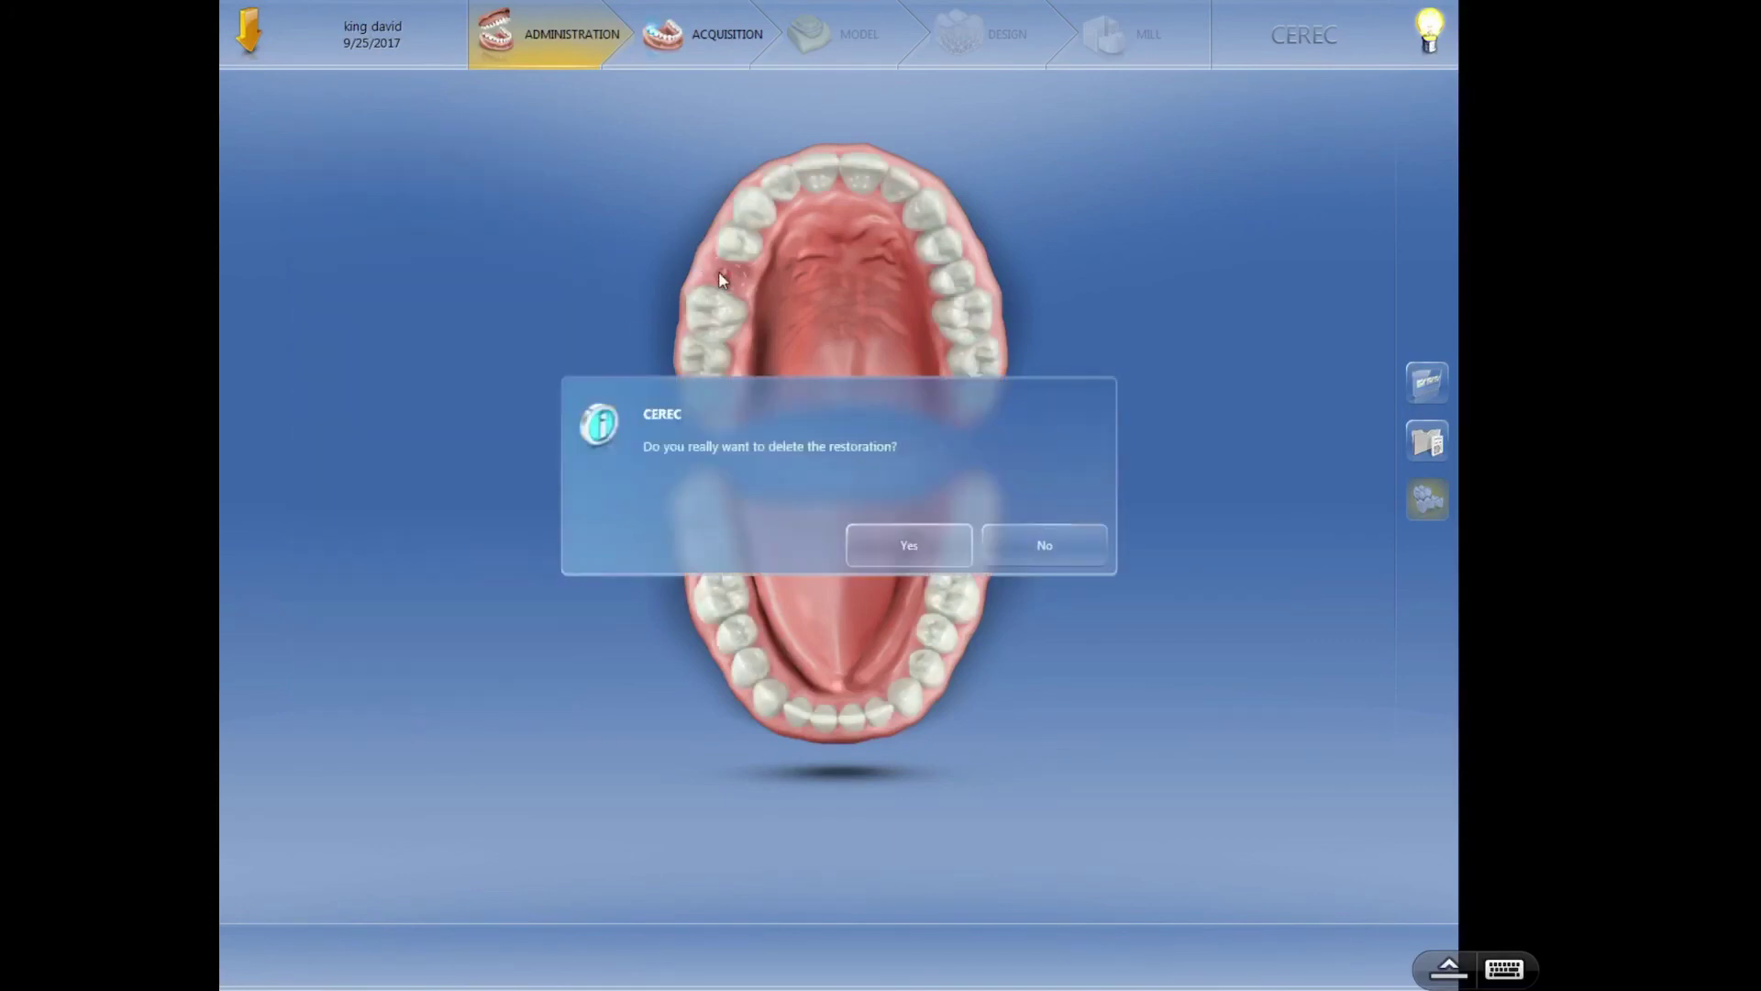
left_click(904, 549)
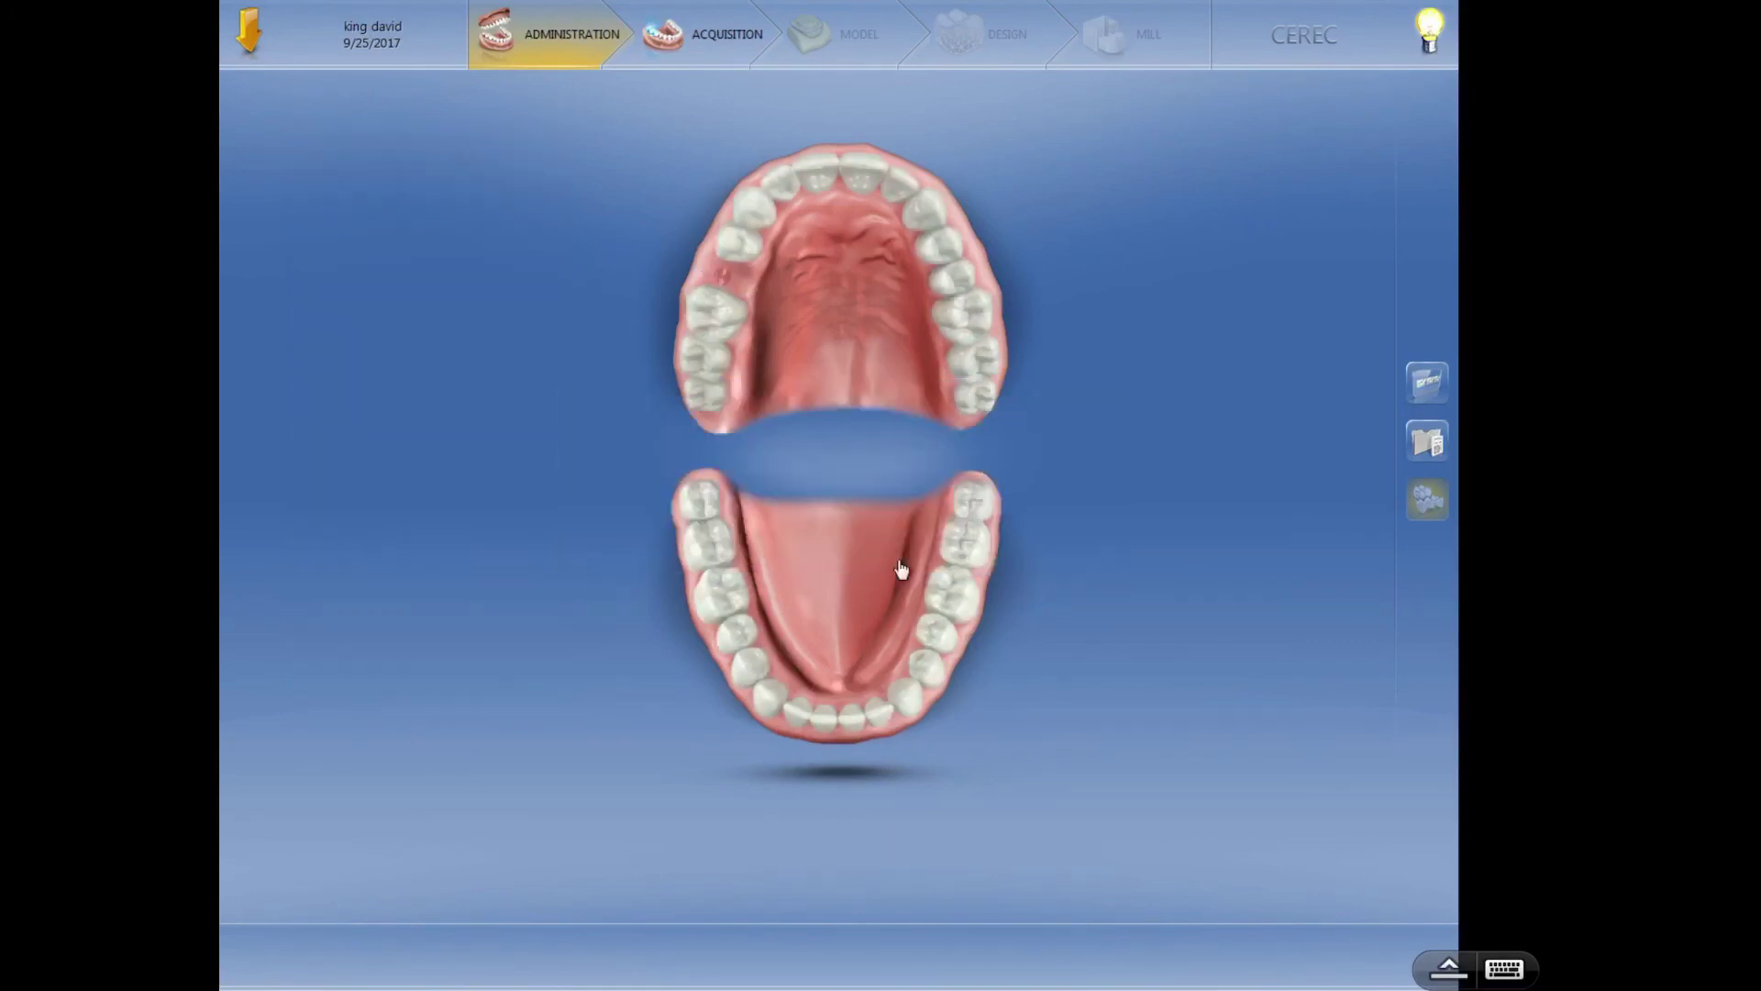
left_click(729, 284)
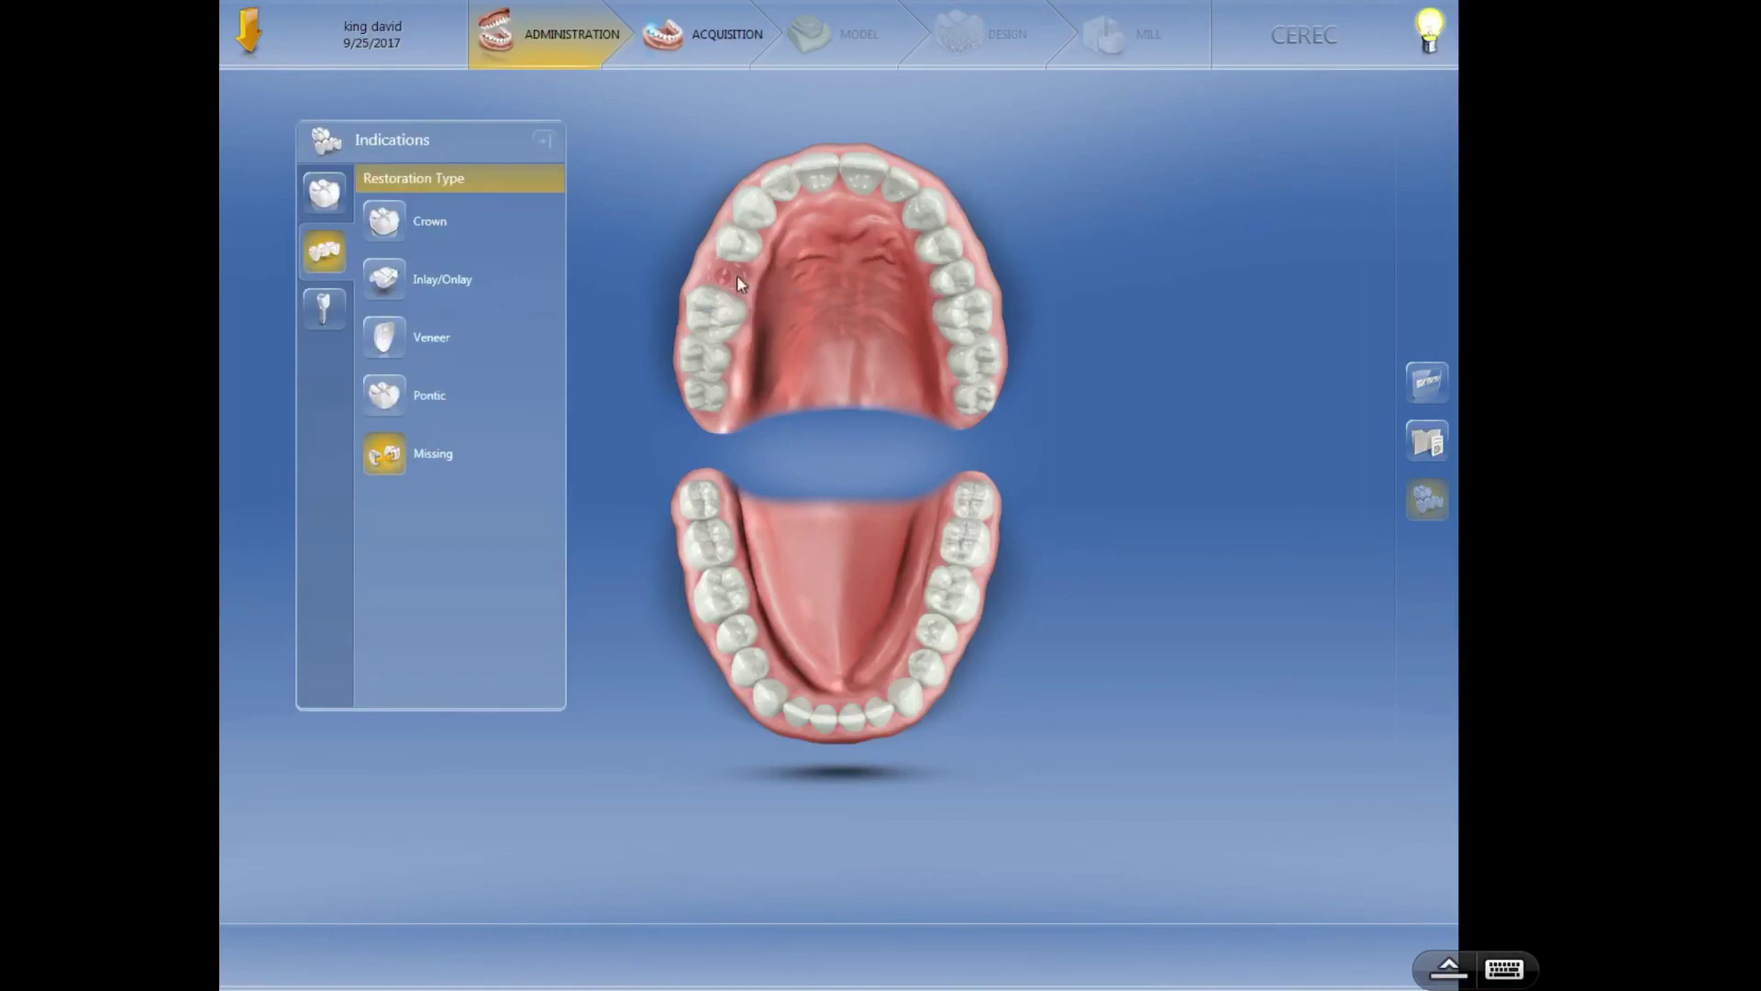
left_click(735, 274)
left_click(903, 541)
- Set tooth 4 as a Biogeneric Individual pontic in IPS e.max CAD
left_click(404, 397)
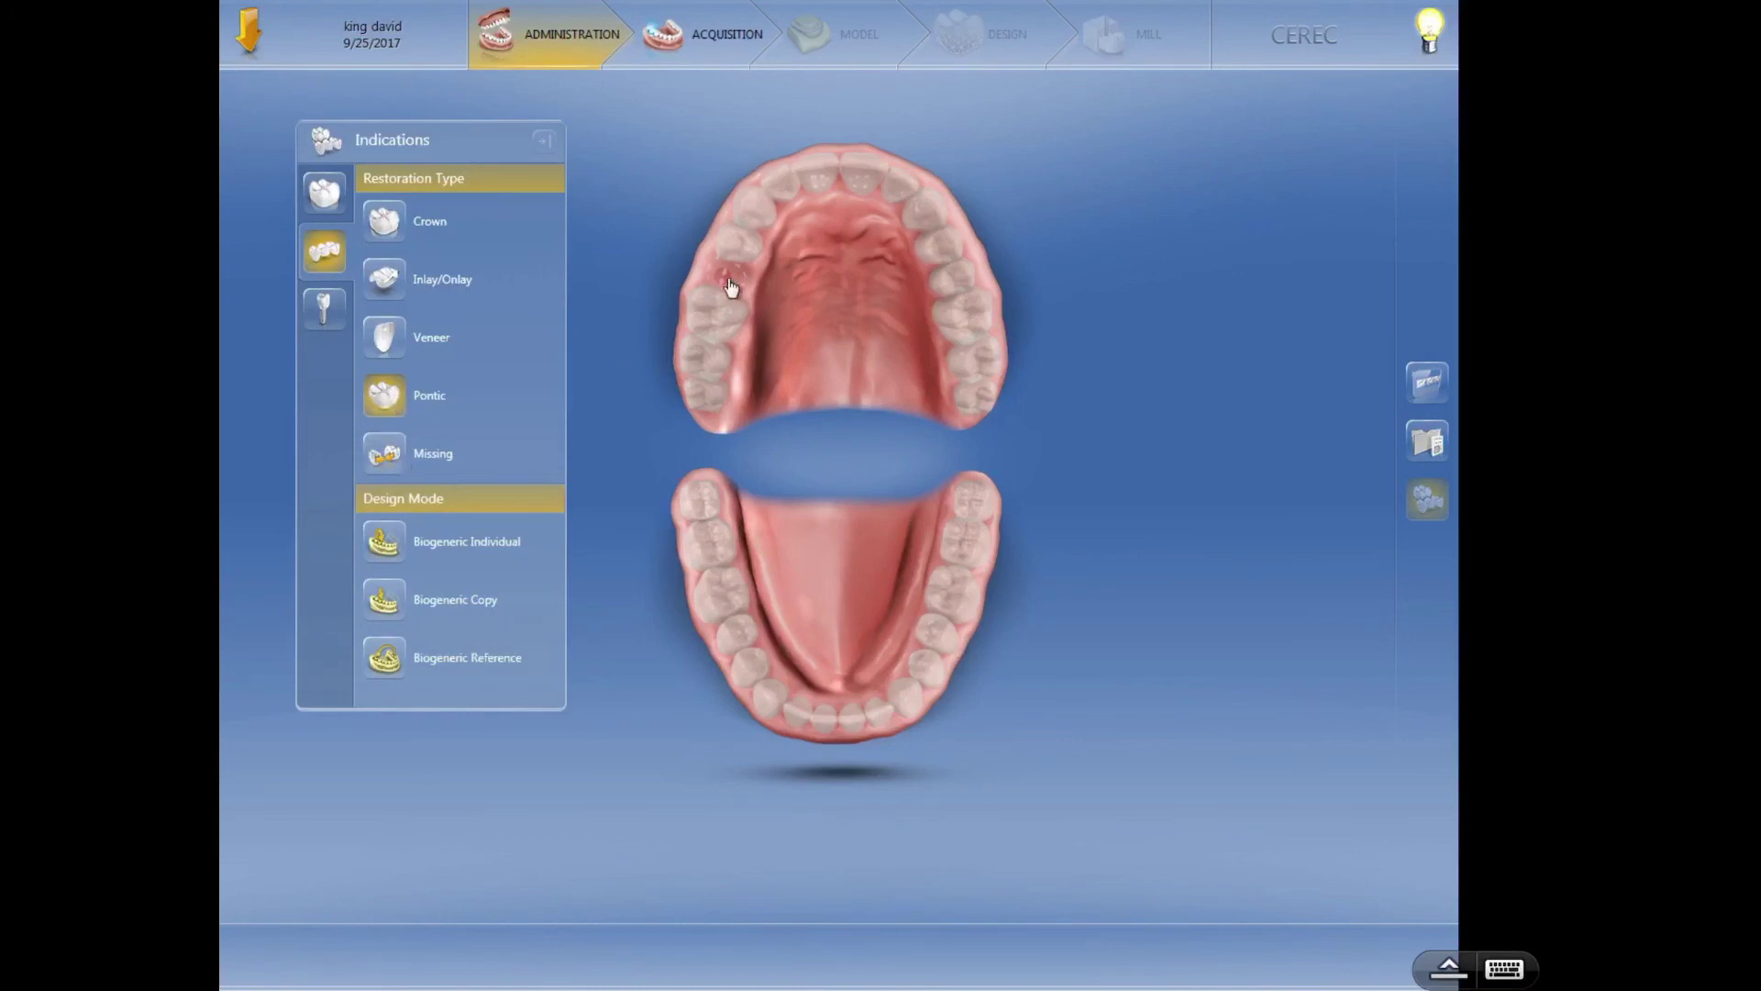
left_click(389, 235)
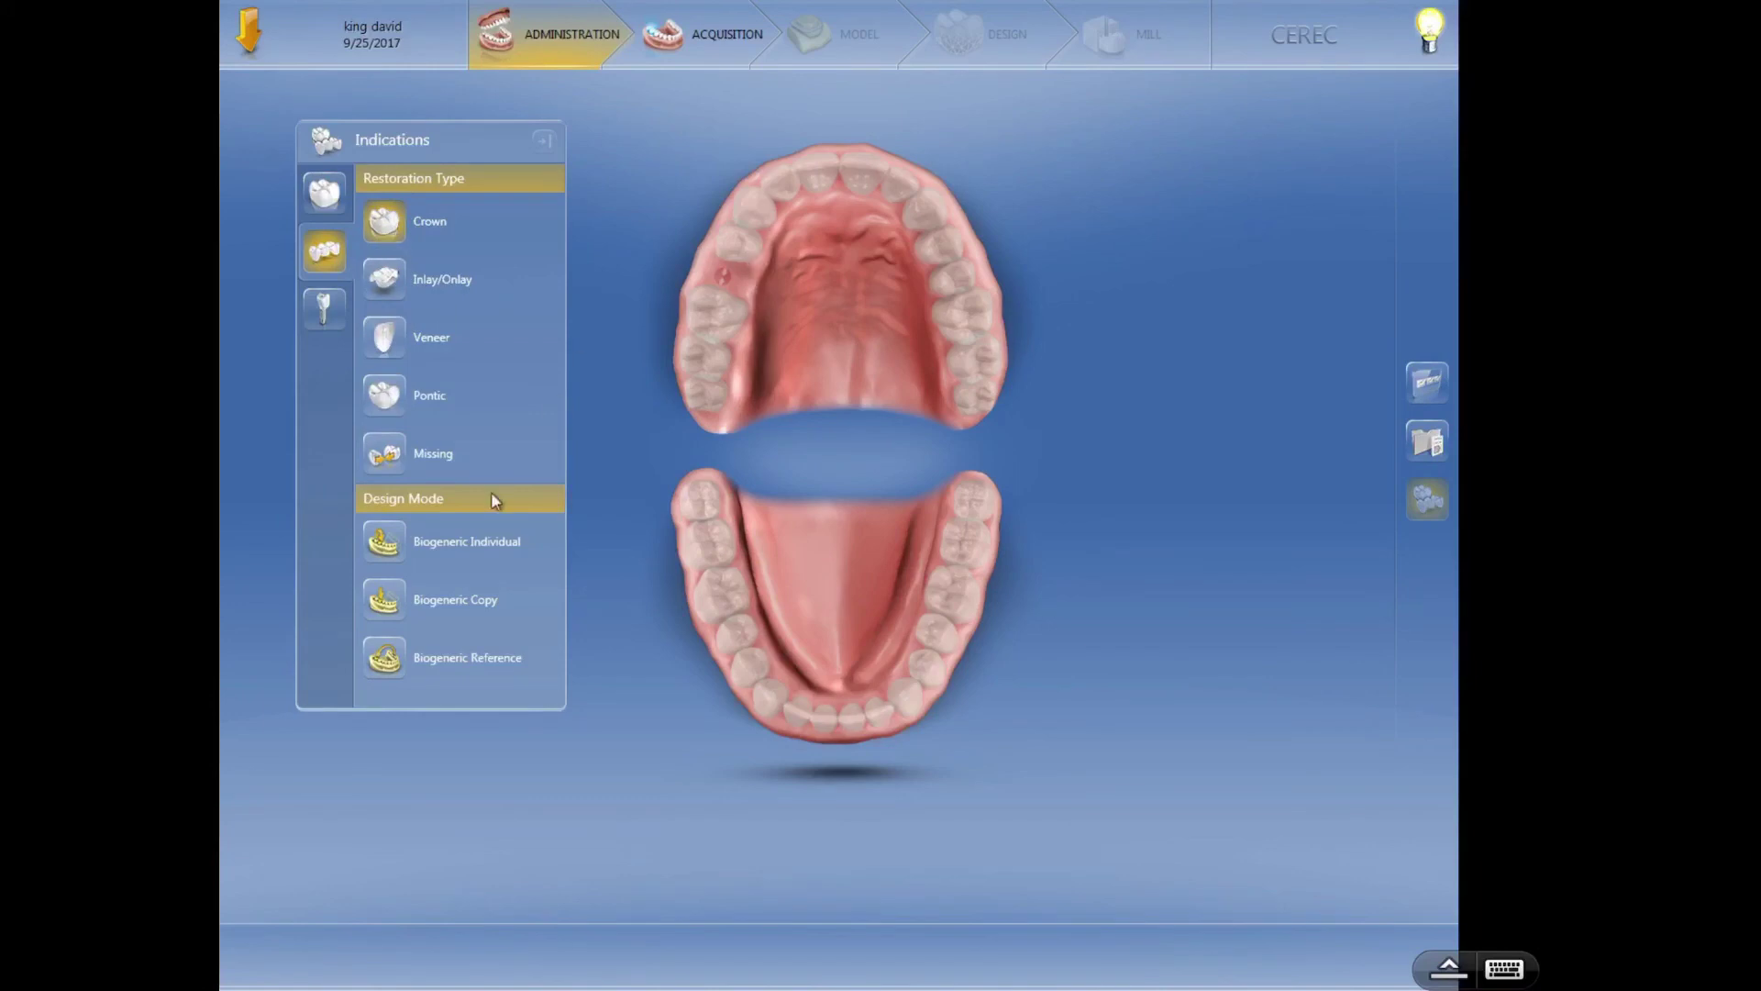
left_click(387, 456)
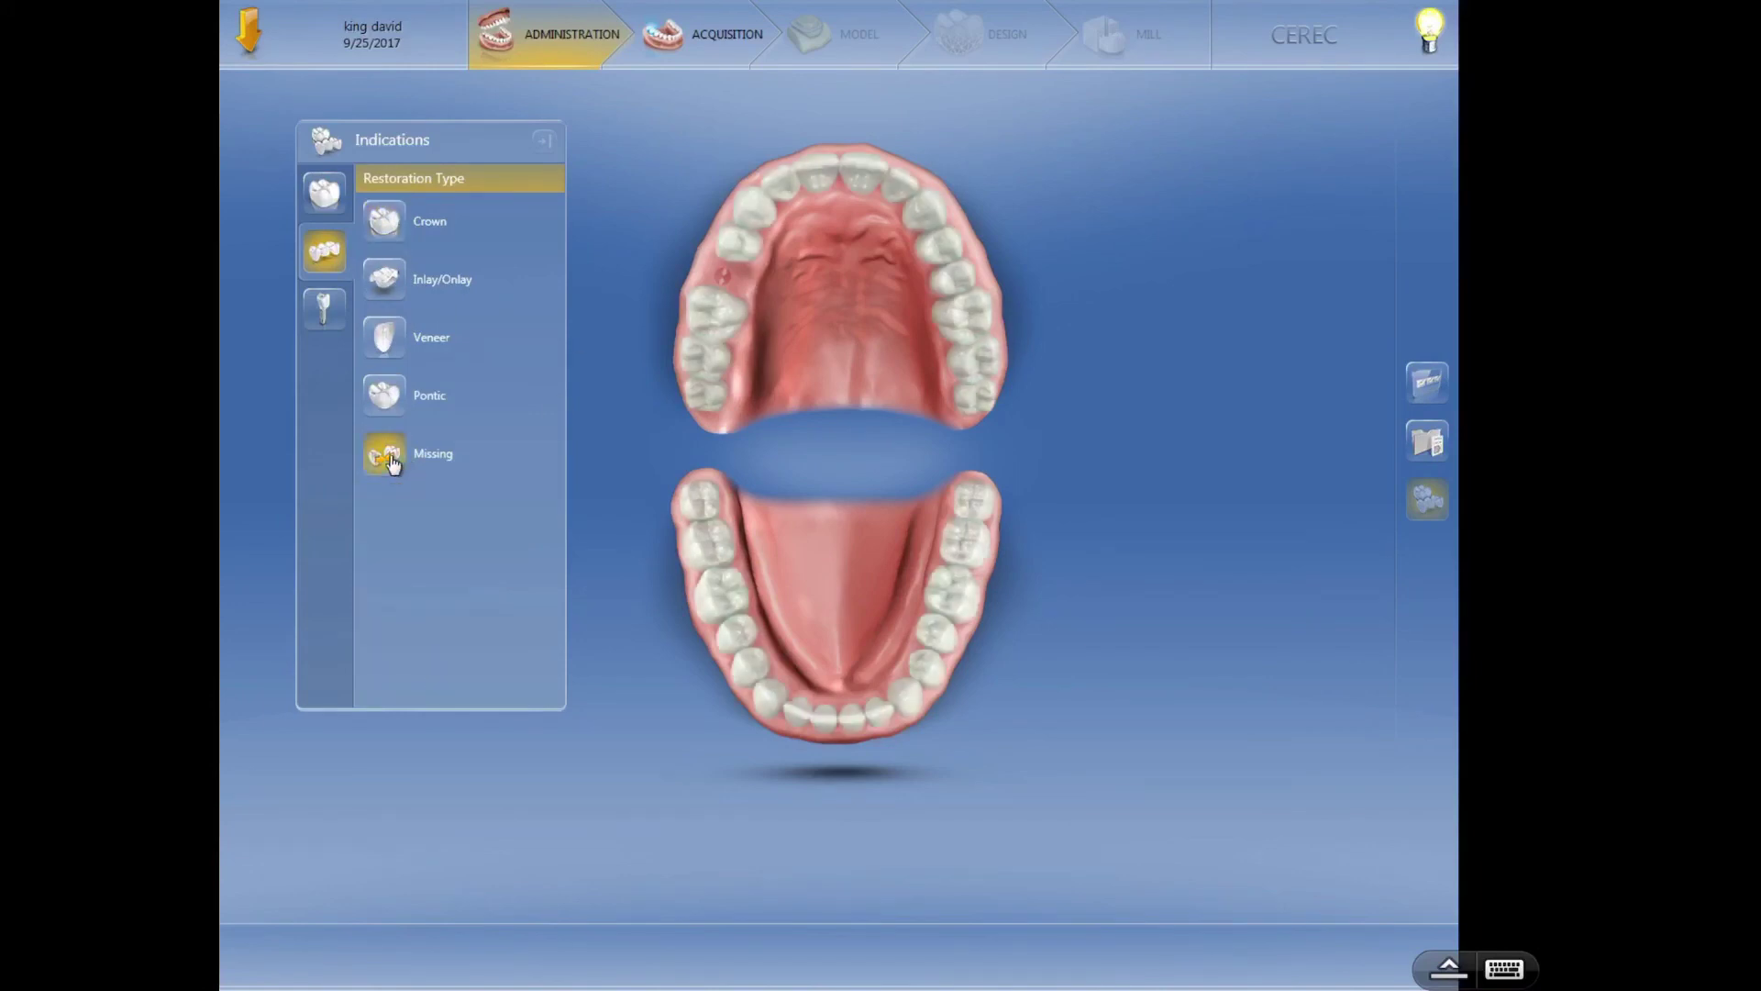
left_click(386, 400)
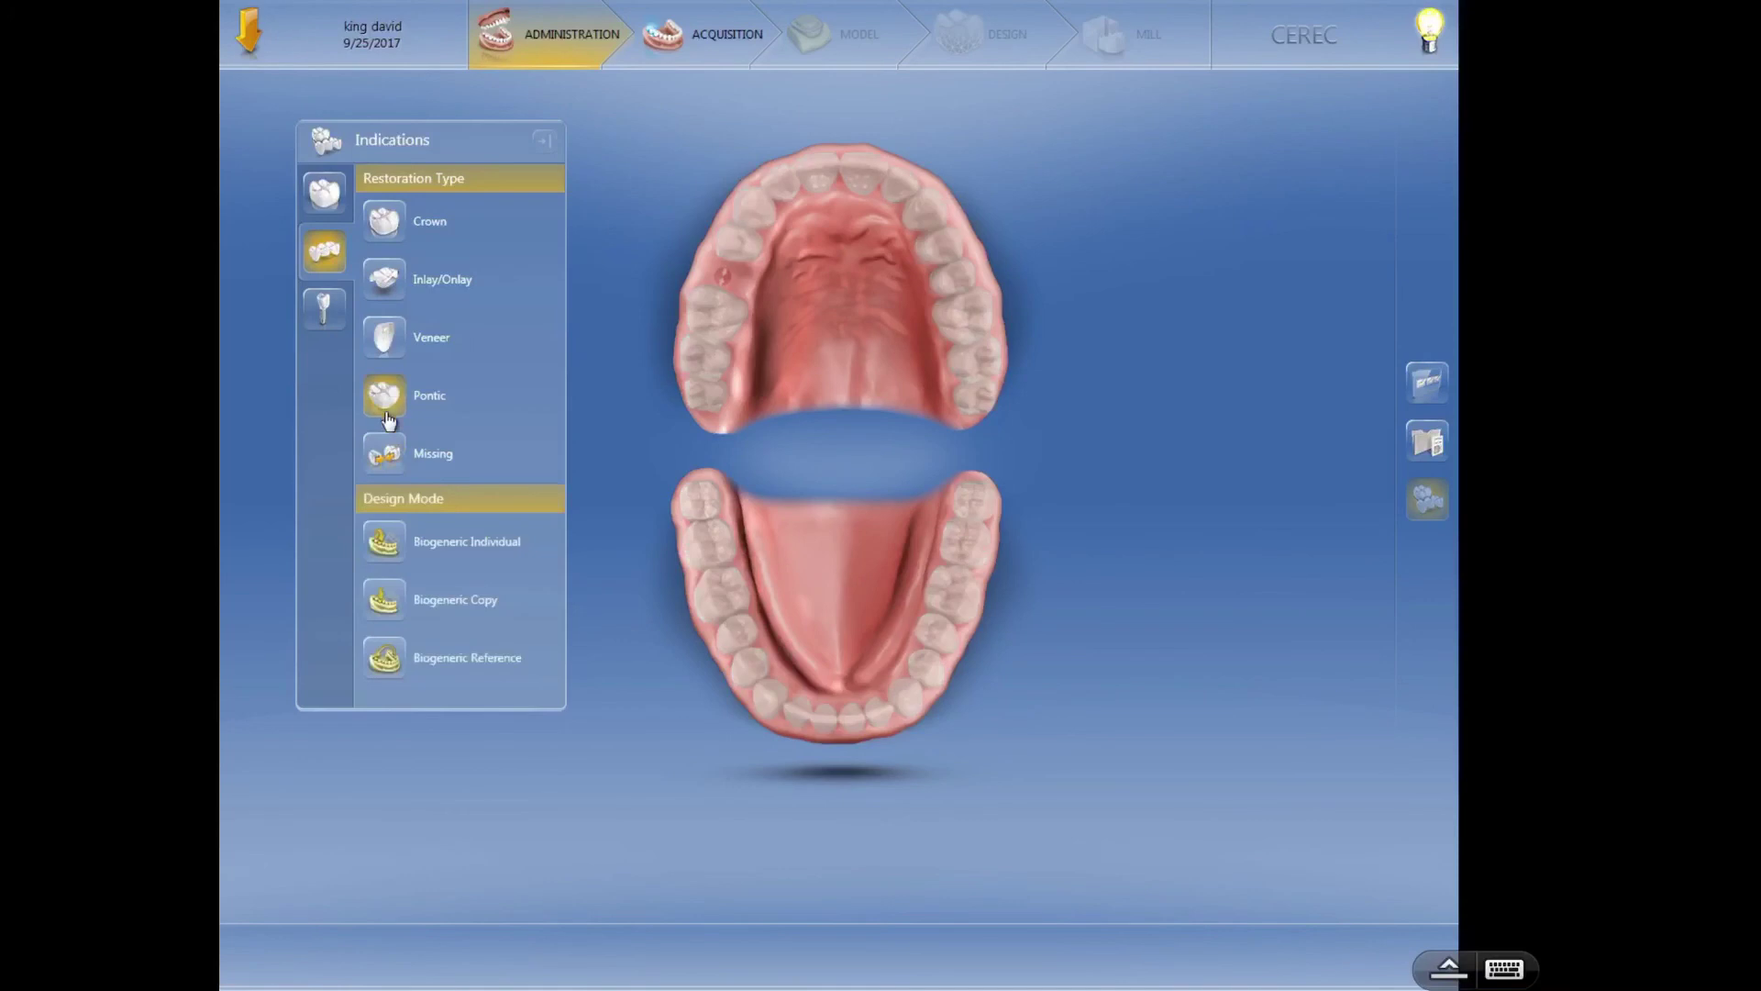
left_click(401, 543)
left_click(389, 596)
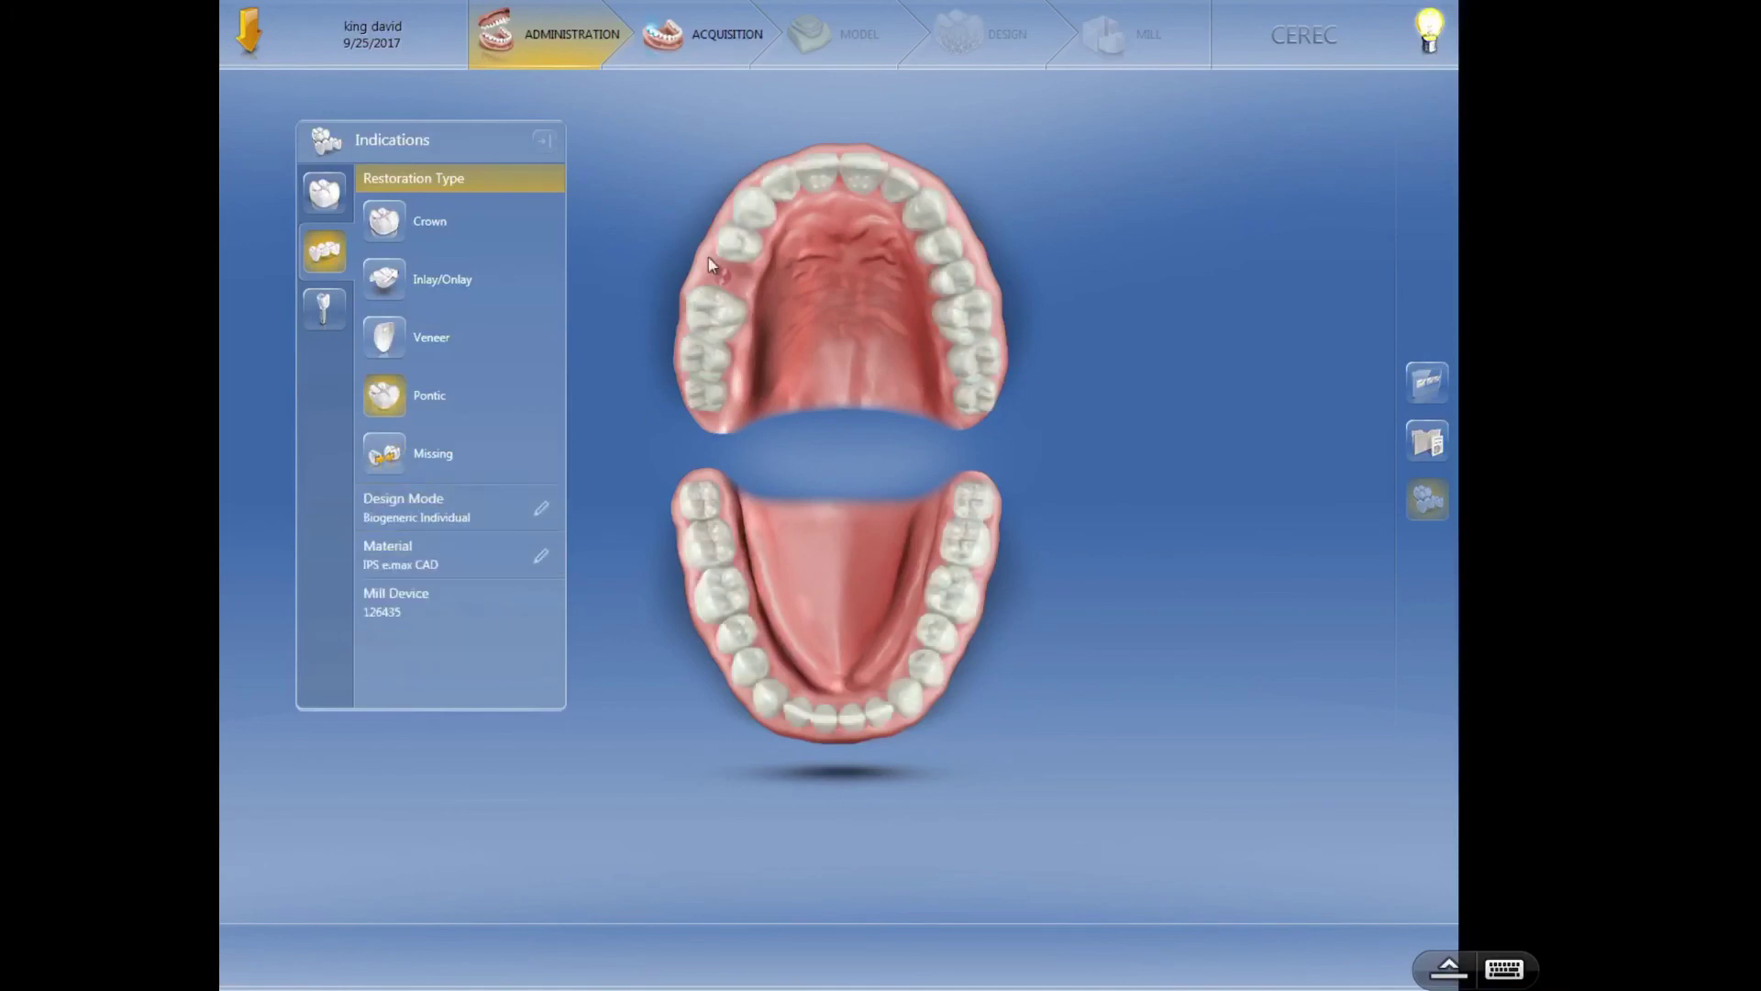
left_click(722, 284)
left_click(899, 541)
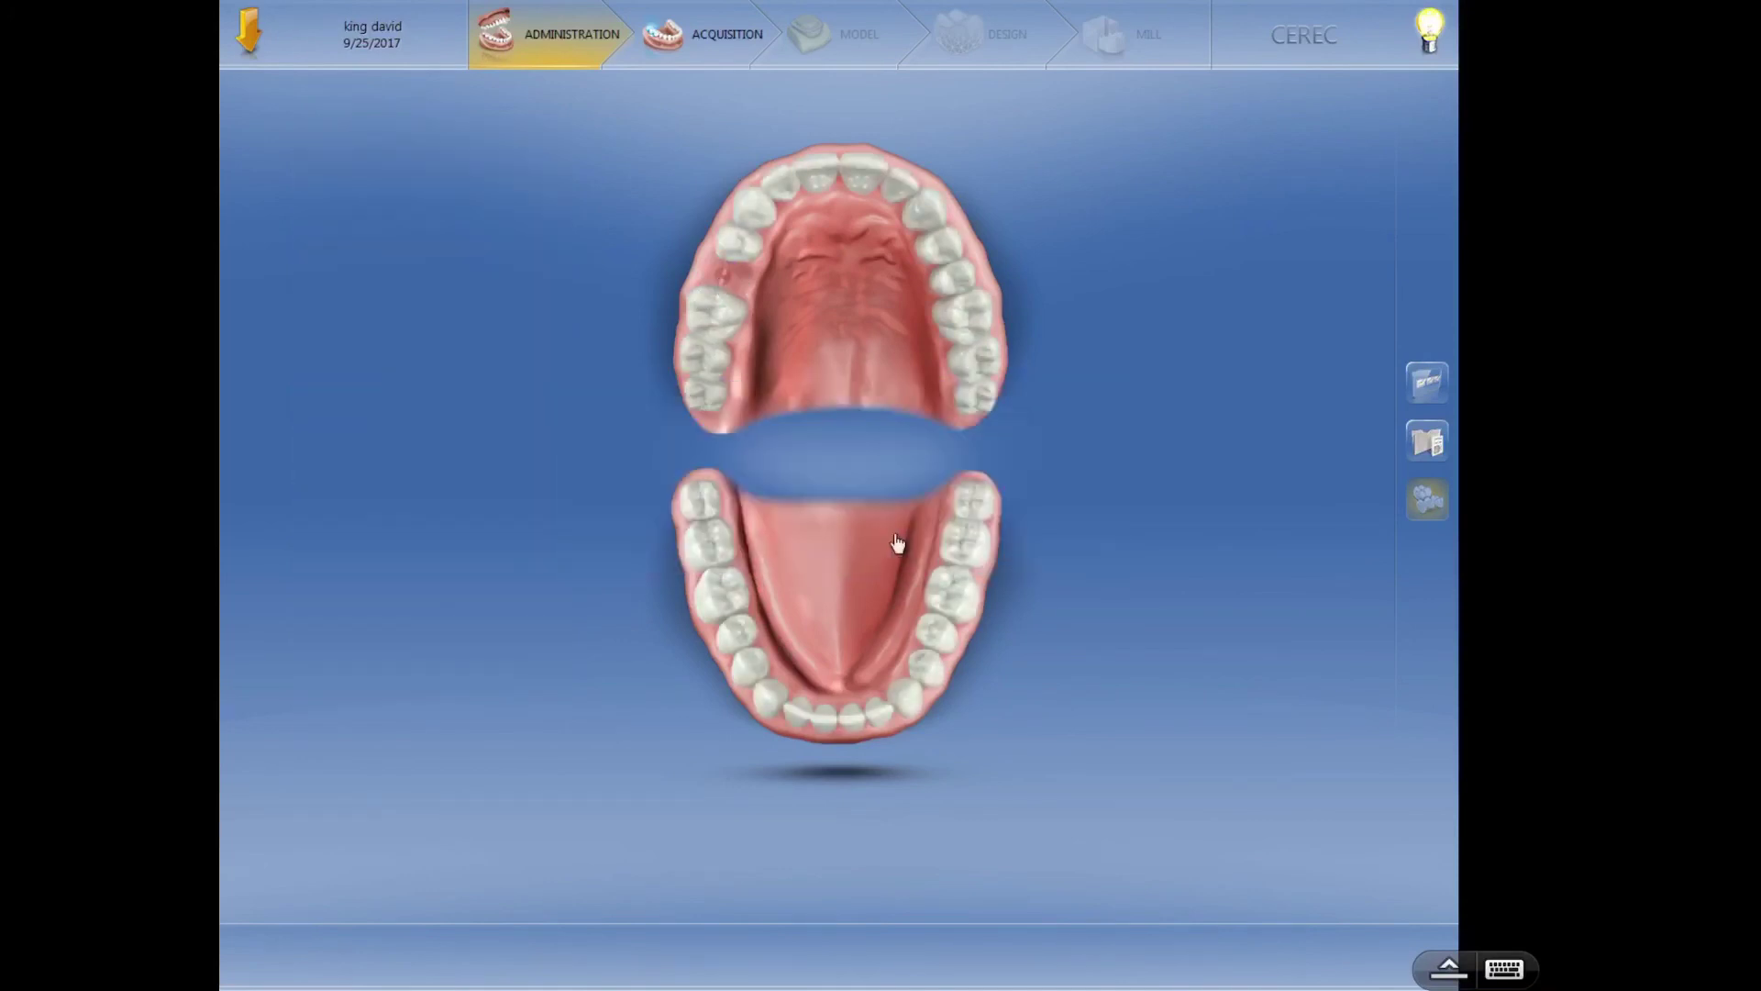
mouse_move(743, 246)
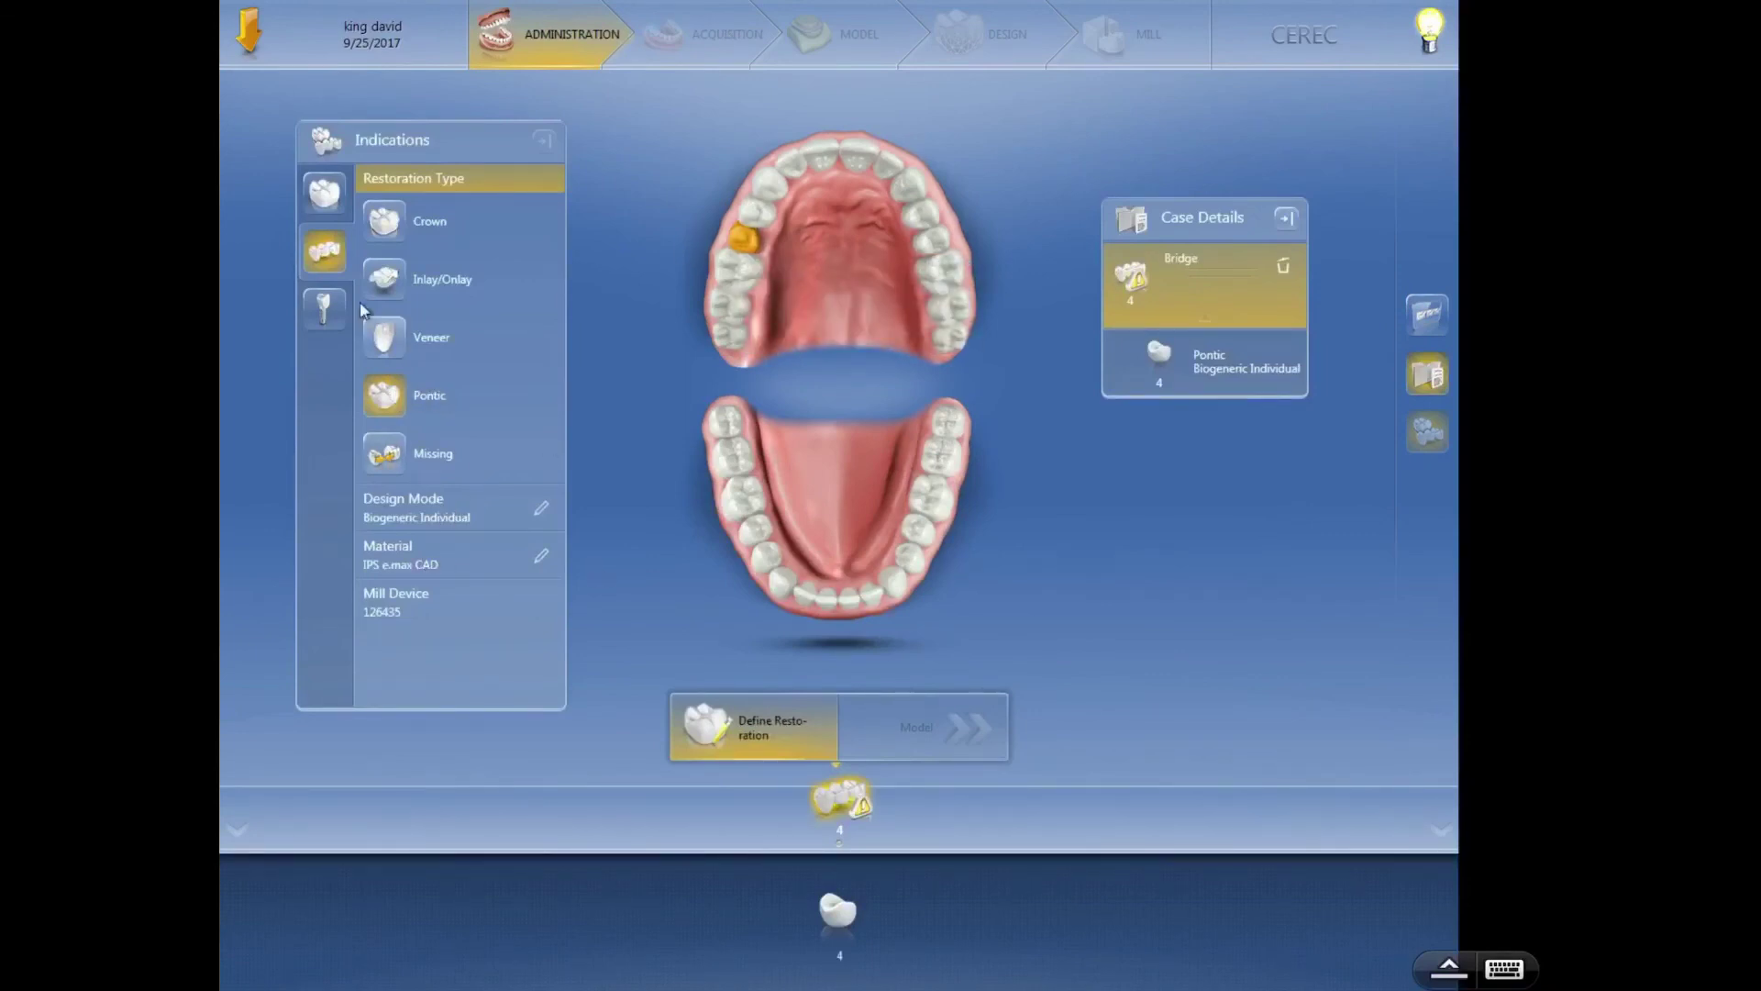
- Switch to Crown and add tooth 3 as a bridge crown beside the tooth 4 pontic
left_click(384, 221)
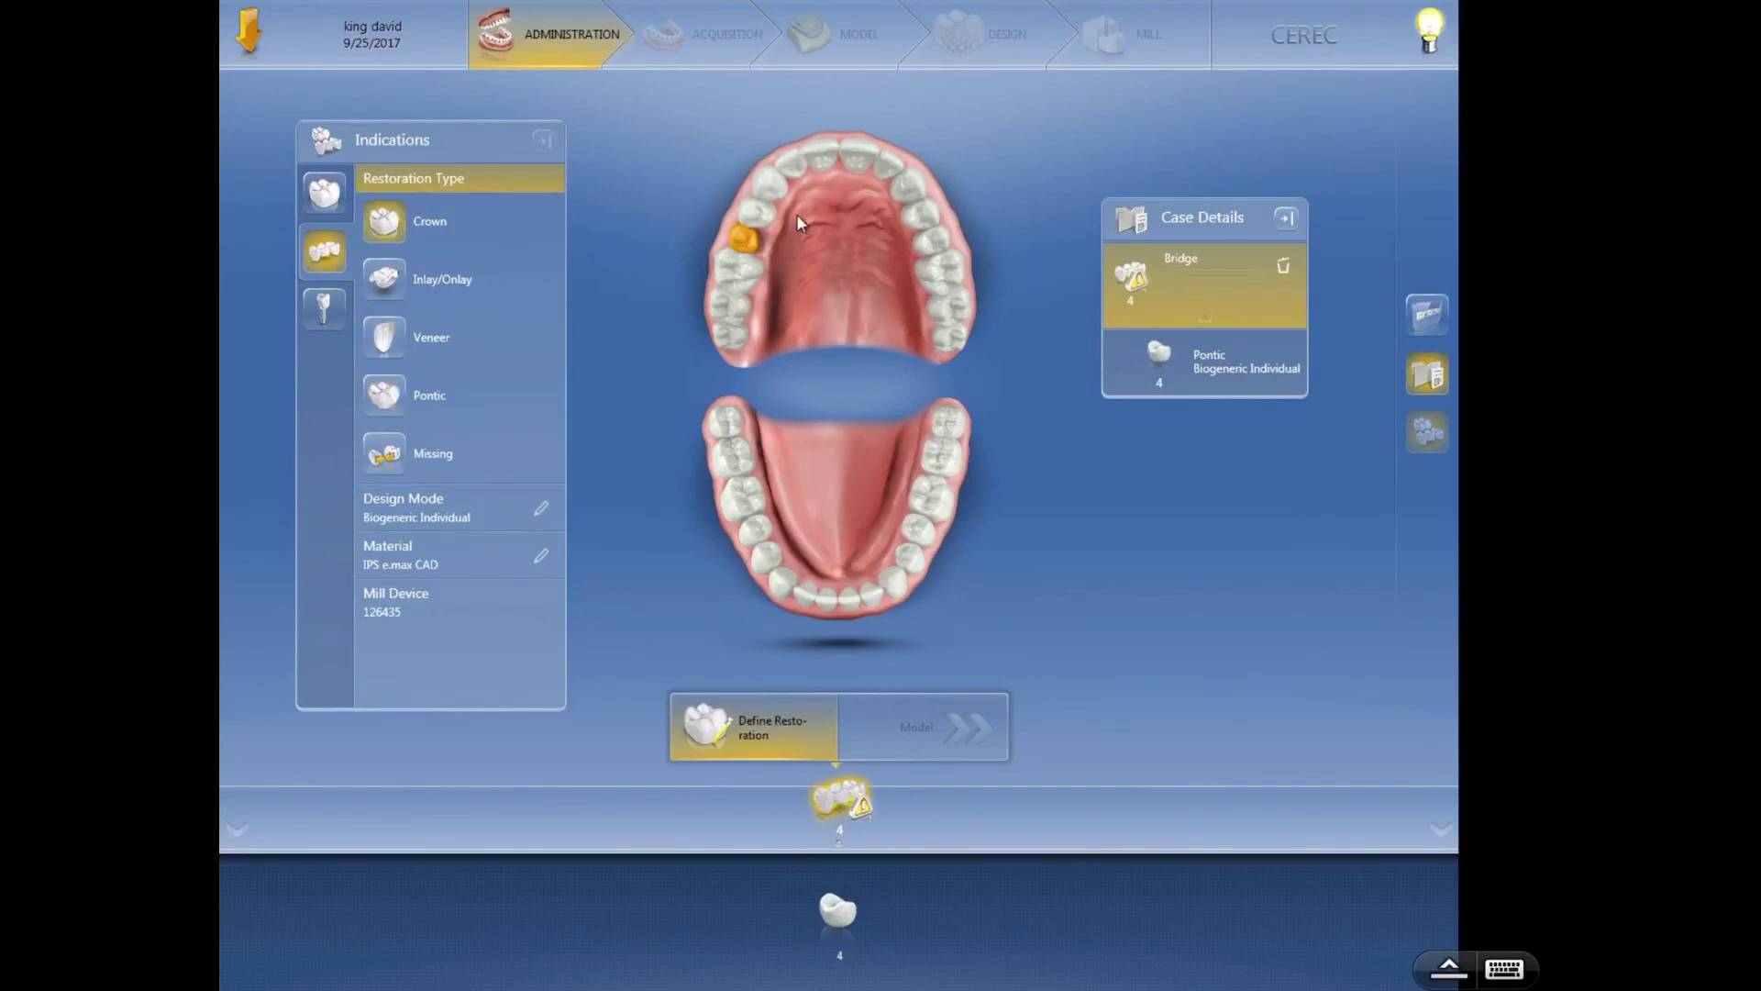
left_click(753, 279)
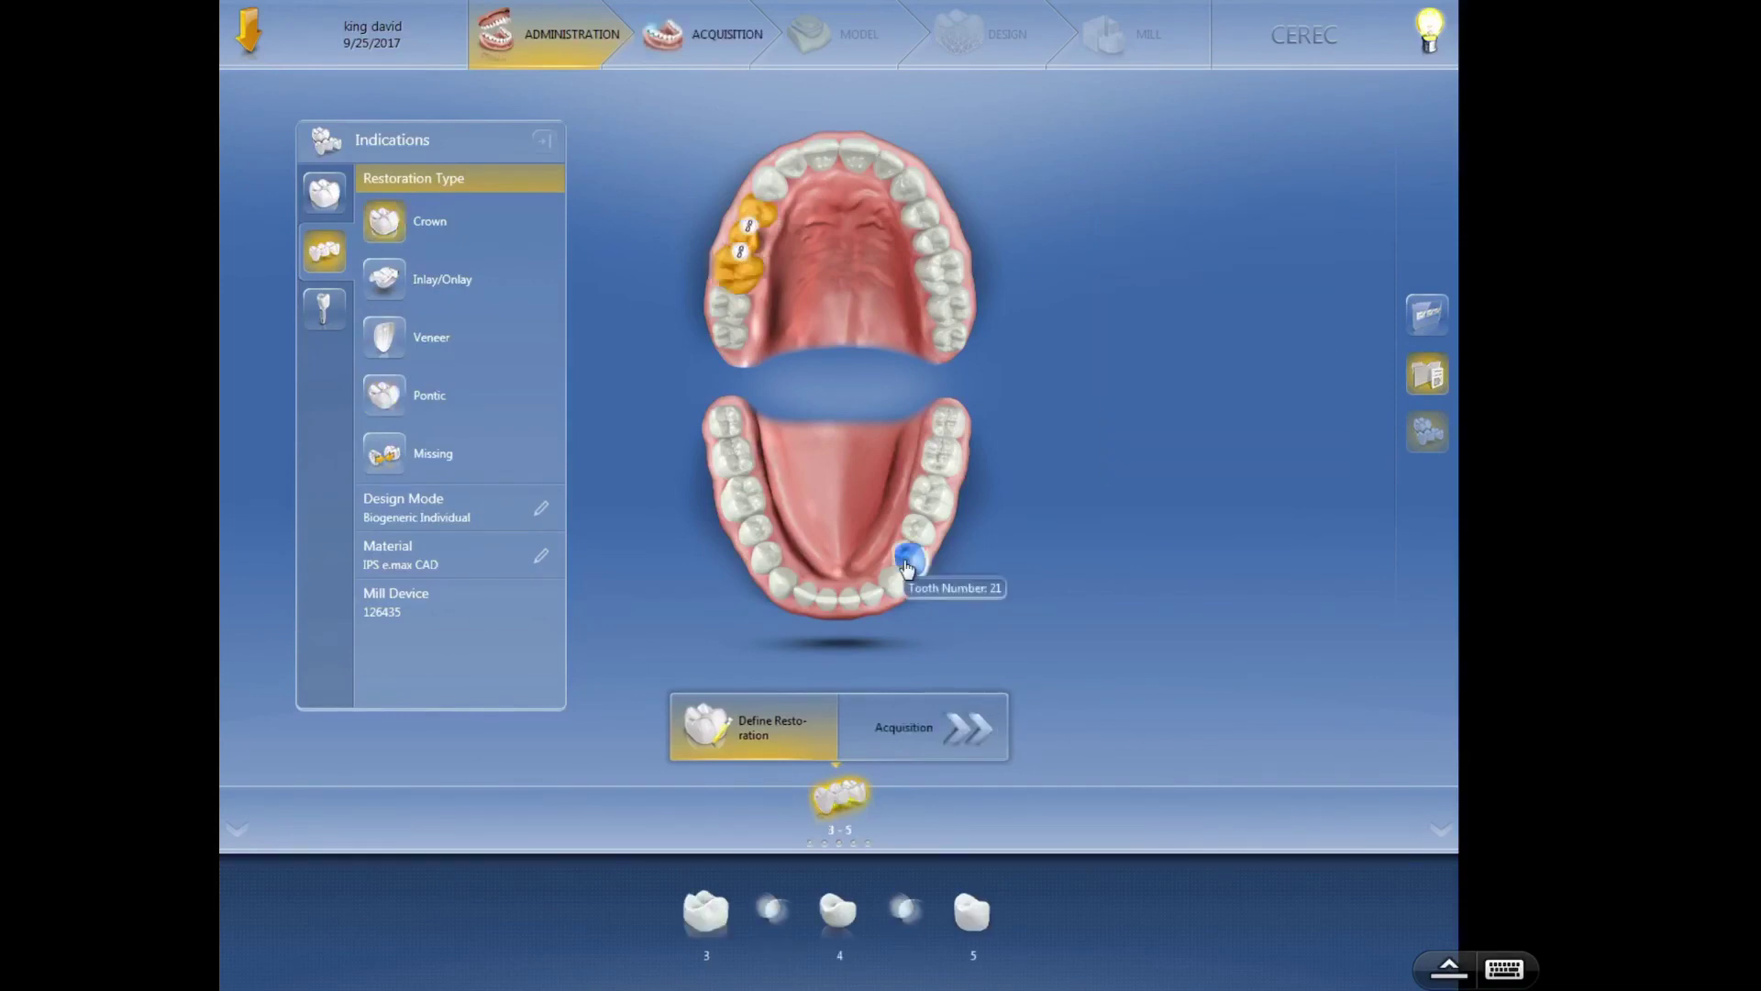